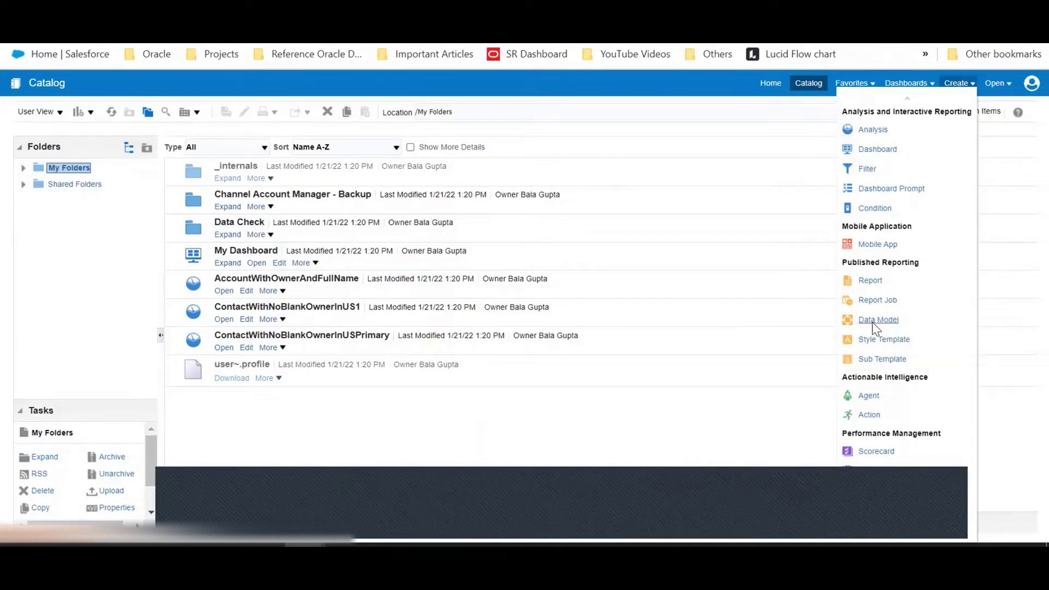
Create a new data model and start a SQL Query data set in it.
click(957, 83)
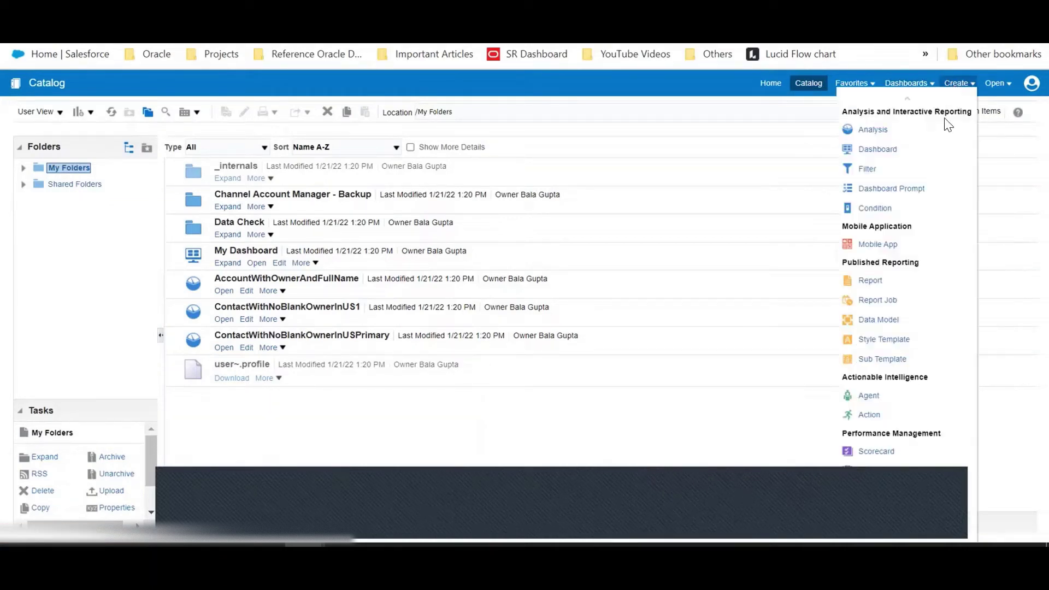
click(876, 322)
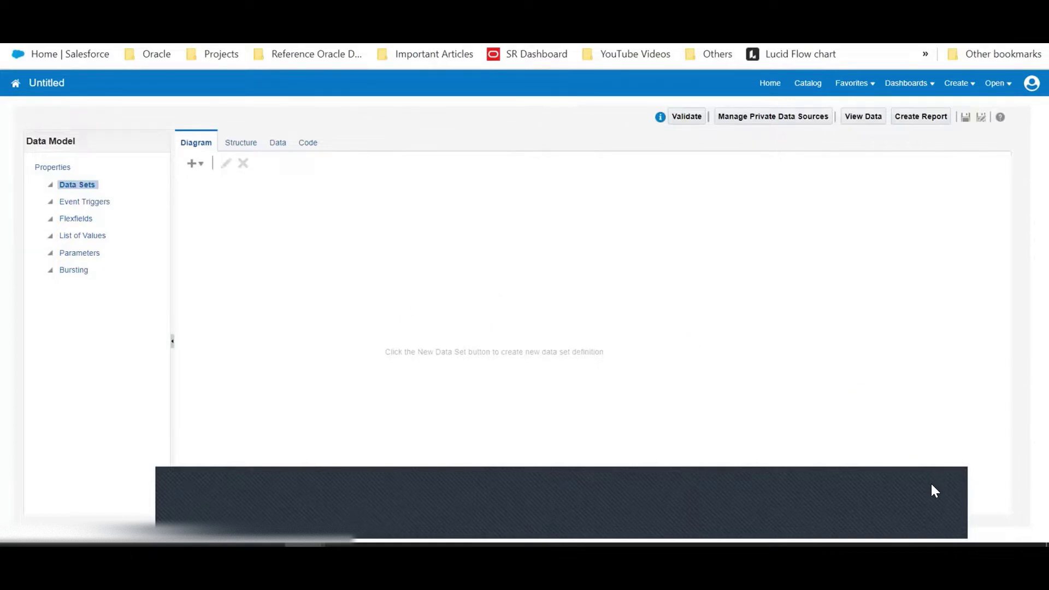
click(195, 163)
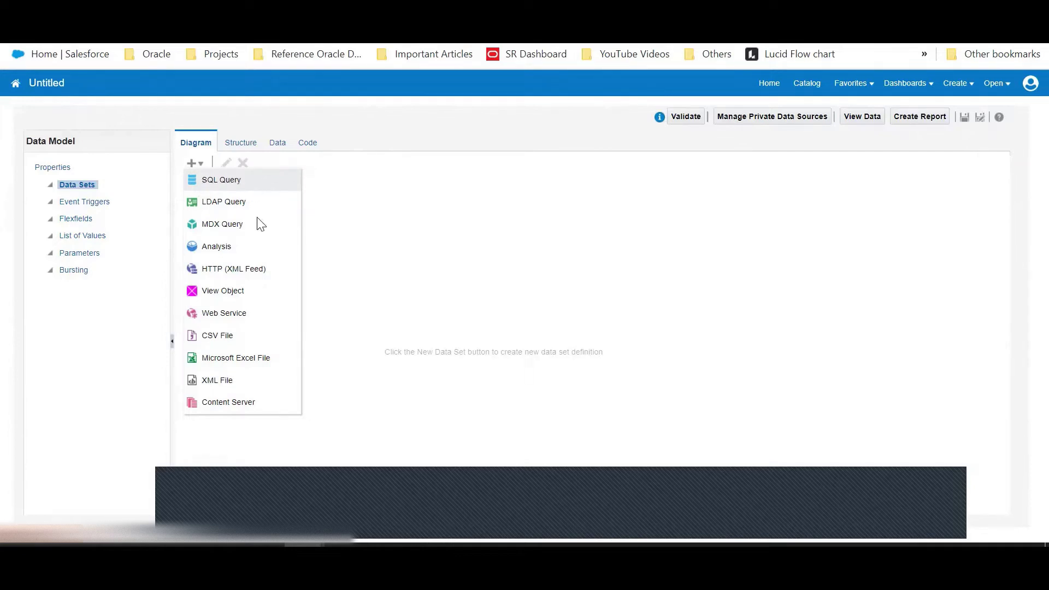
click(218, 179)
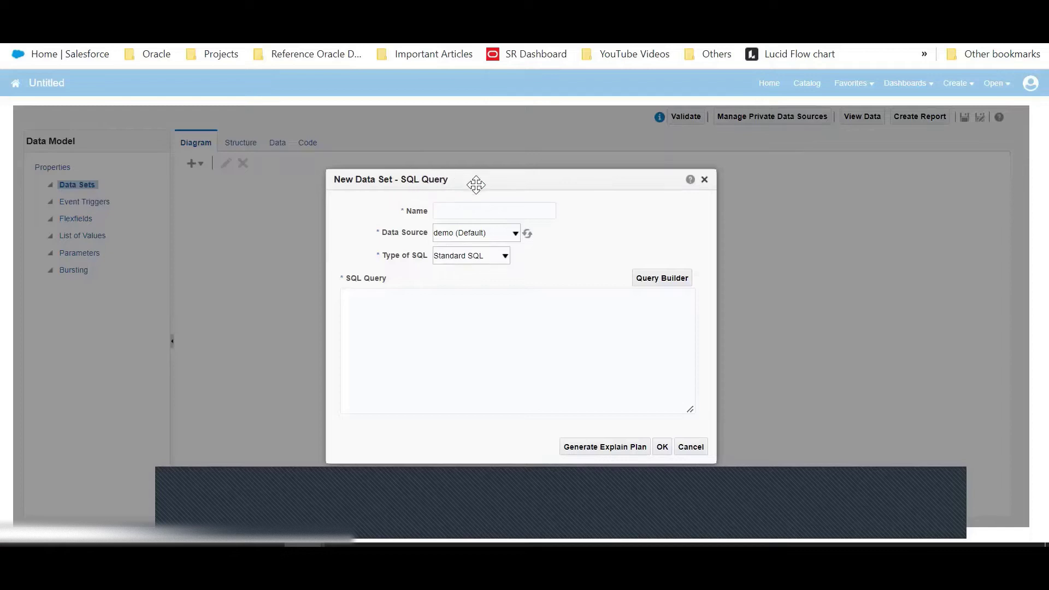
drag(495, 176, 480, 114)
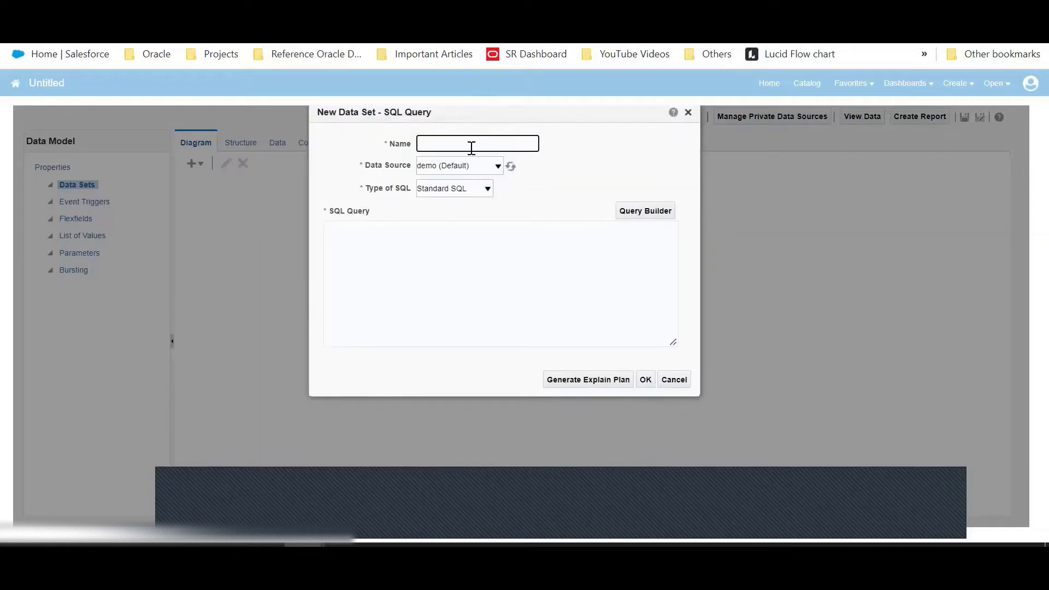
Name the new data set "Get Contacts".
click(468, 145)
click(463, 107)
click(455, 142)
click(457, 112)
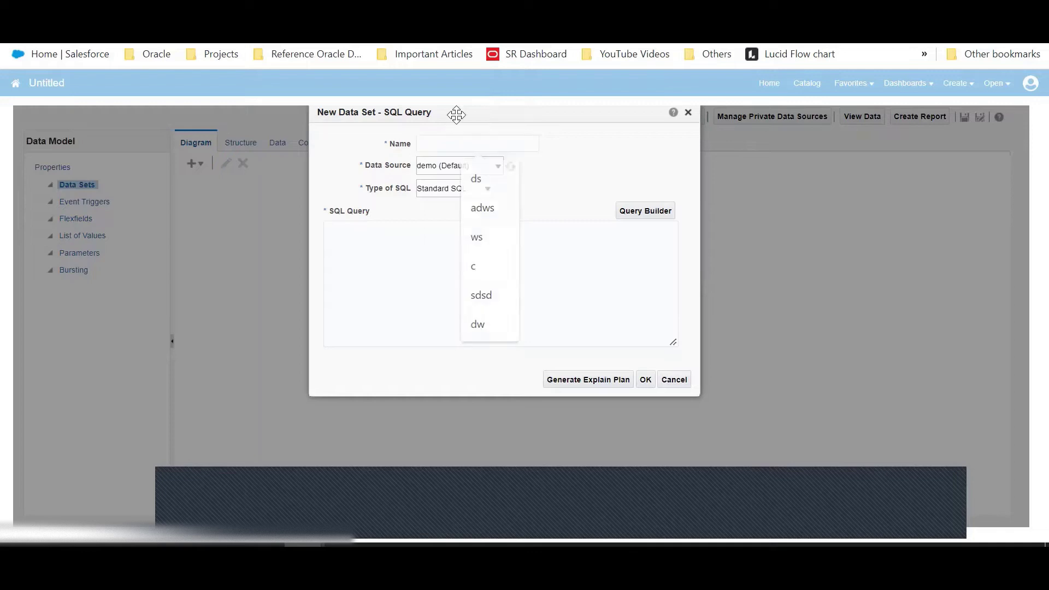
click(467, 143)
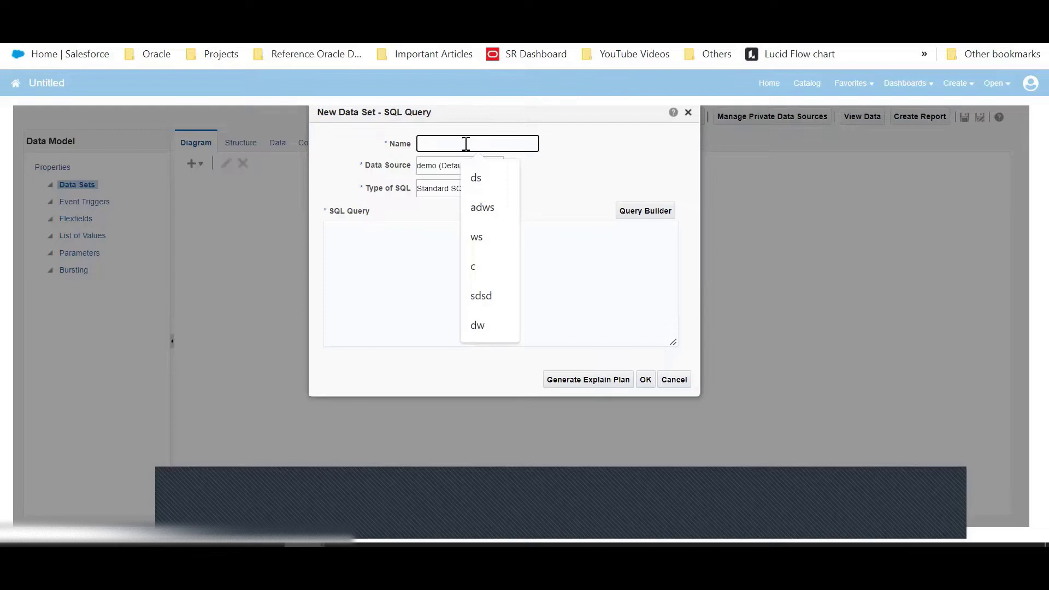
text(Get)
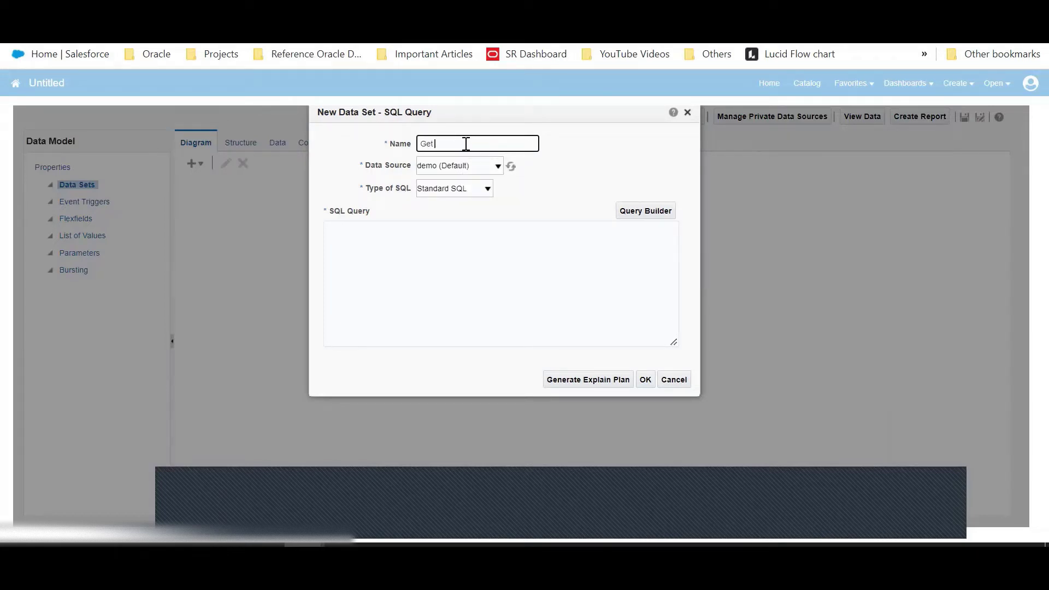
text( Contacts)
click(470, 212)
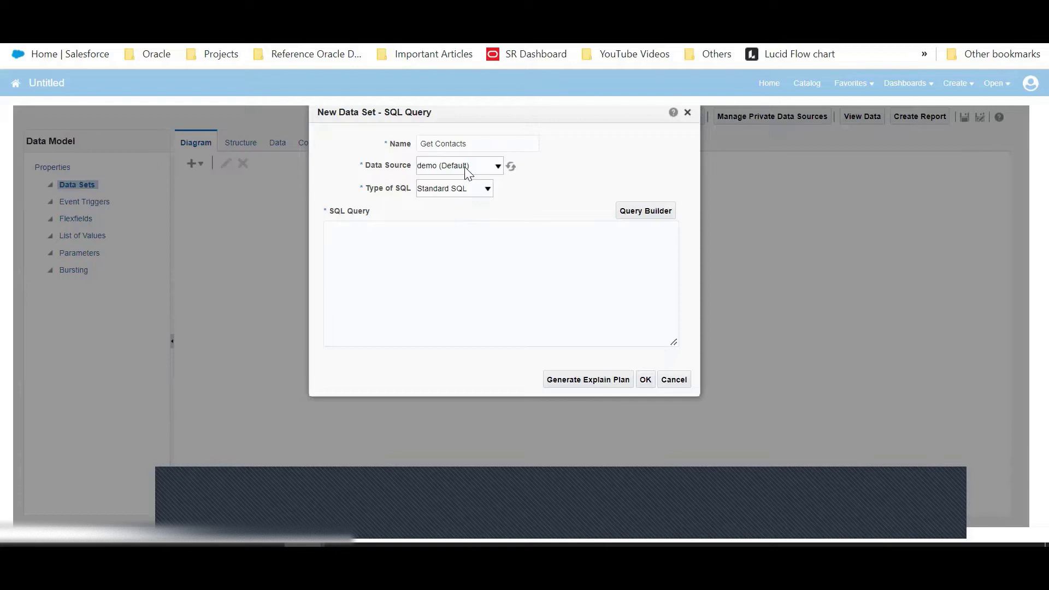
Change the data set's name to "Get Opportunities".
click(476, 144)
click(476, 142)
double_click(448, 141)
text(LLead)
key(BackSpace)
key(BackSpace)
key(BackSpace)
text(Opportunity)
key(BackSpace)
text(ies)
click(595, 151)
Set the data source to ApplicationDB_CRM, keep Standard SQL as the SQL type, and begin editing the SQL query.
click(462, 165)
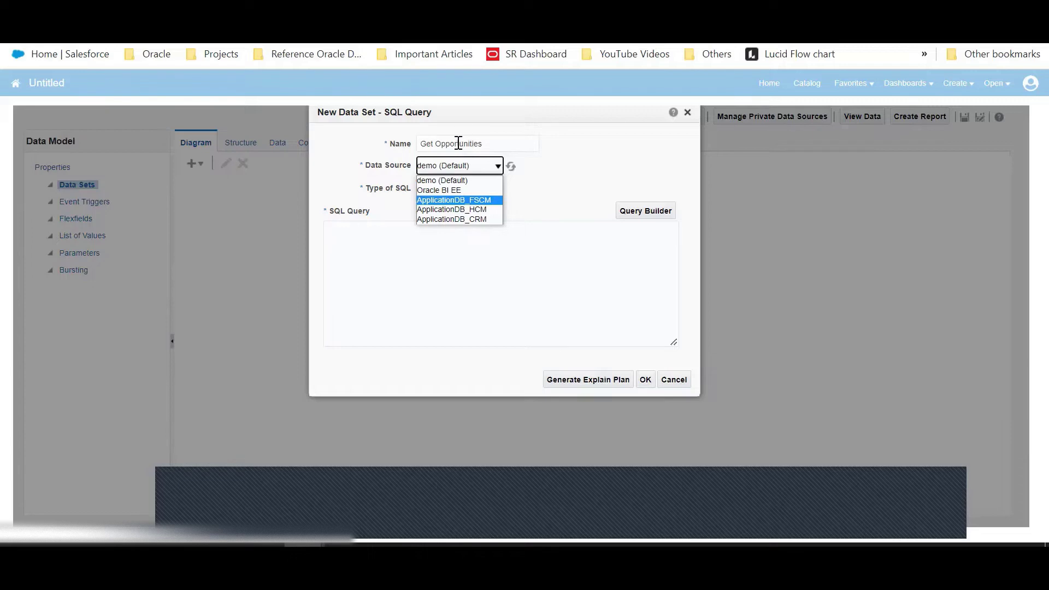
click(478, 224)
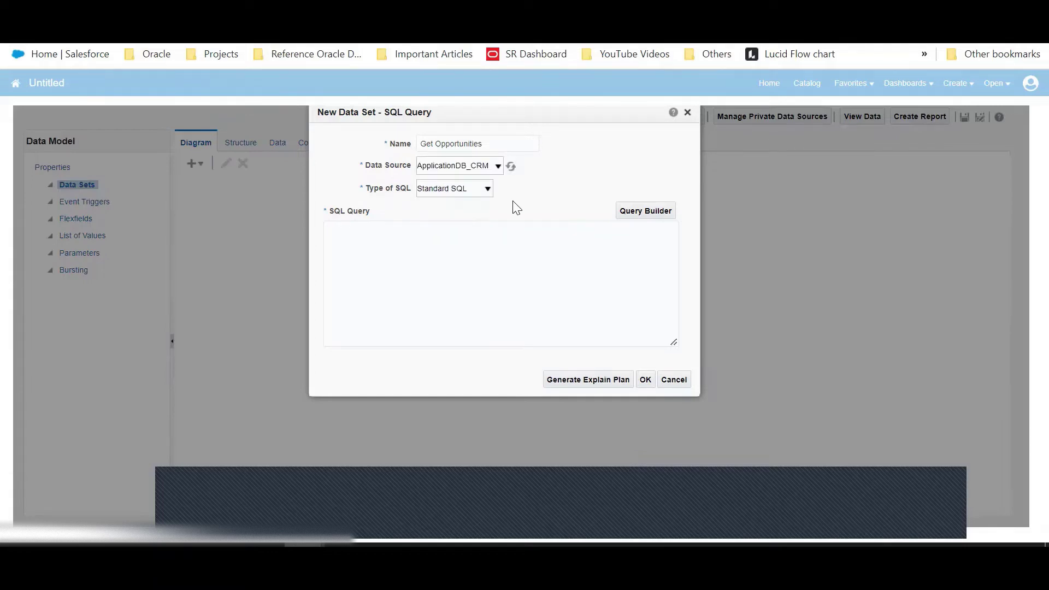
click(491, 191)
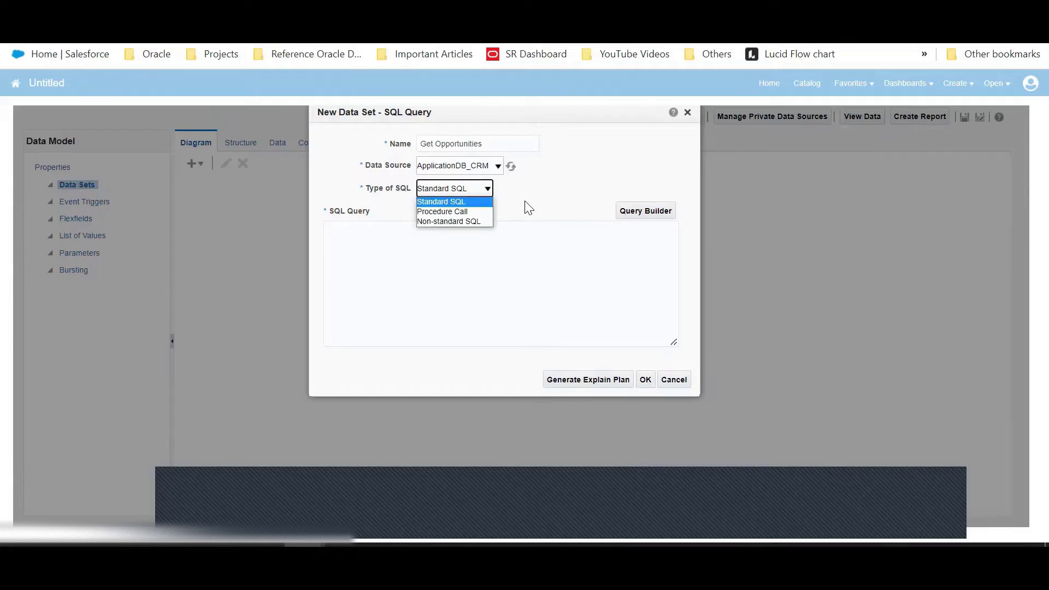
click(529, 208)
click(477, 259)
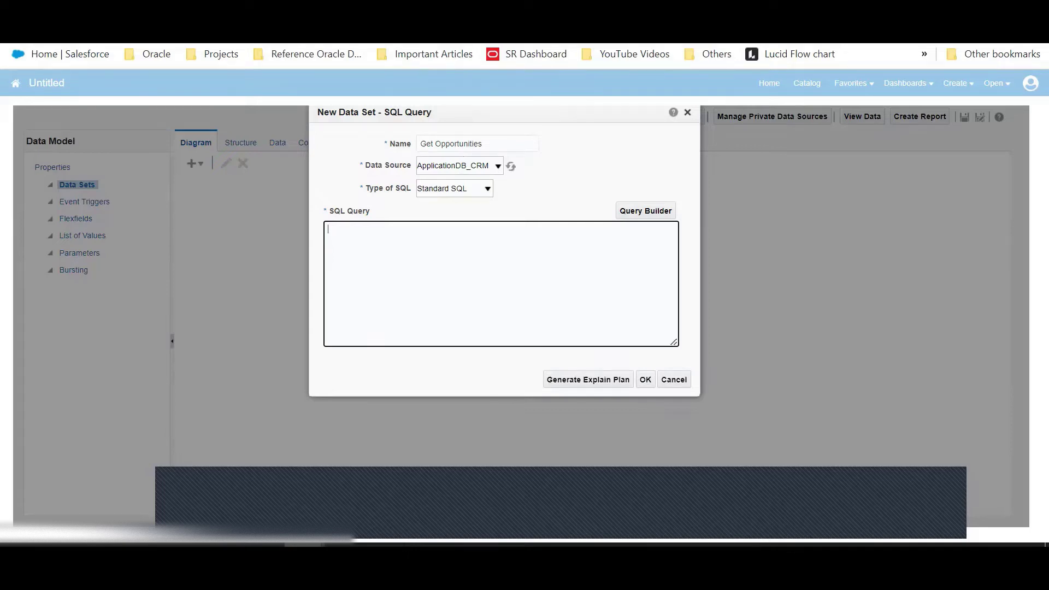
Open the Oracle Help Center documentation site (docs.oracle.com) in a new browser tab.
key(ctrl+t)
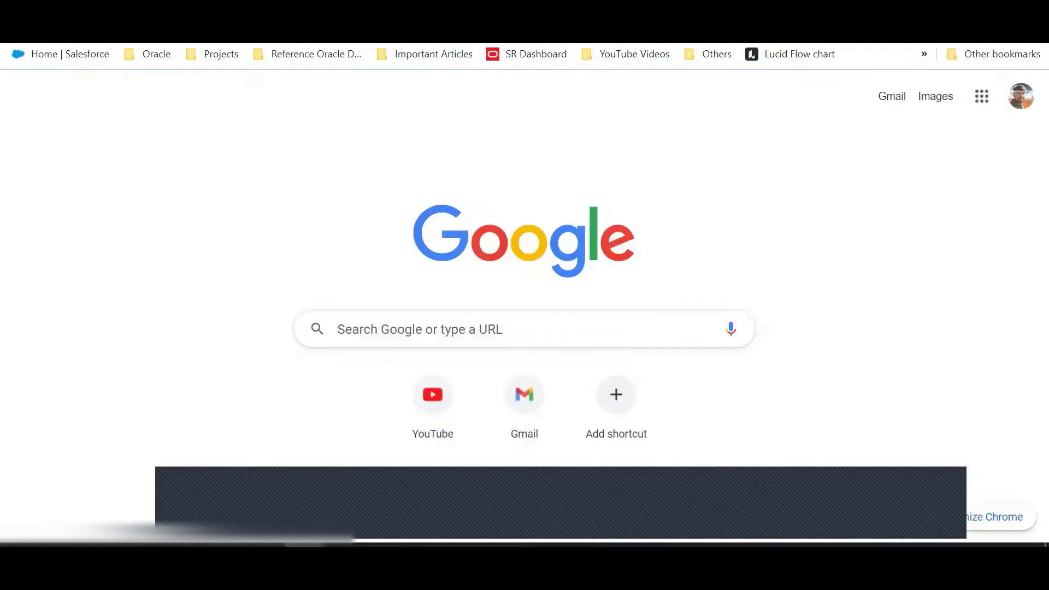
text(doc)
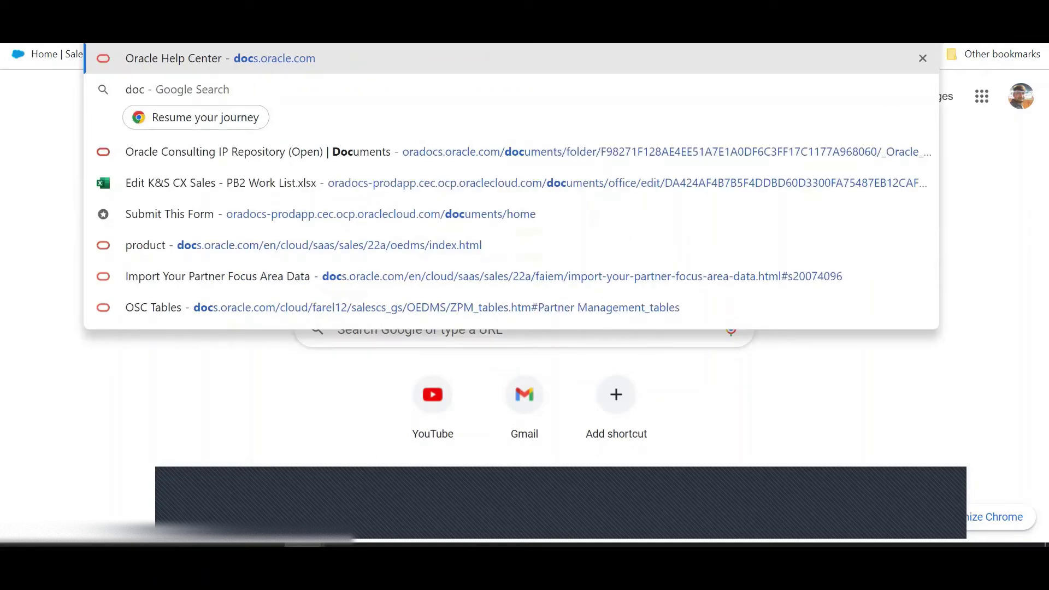
text(s)
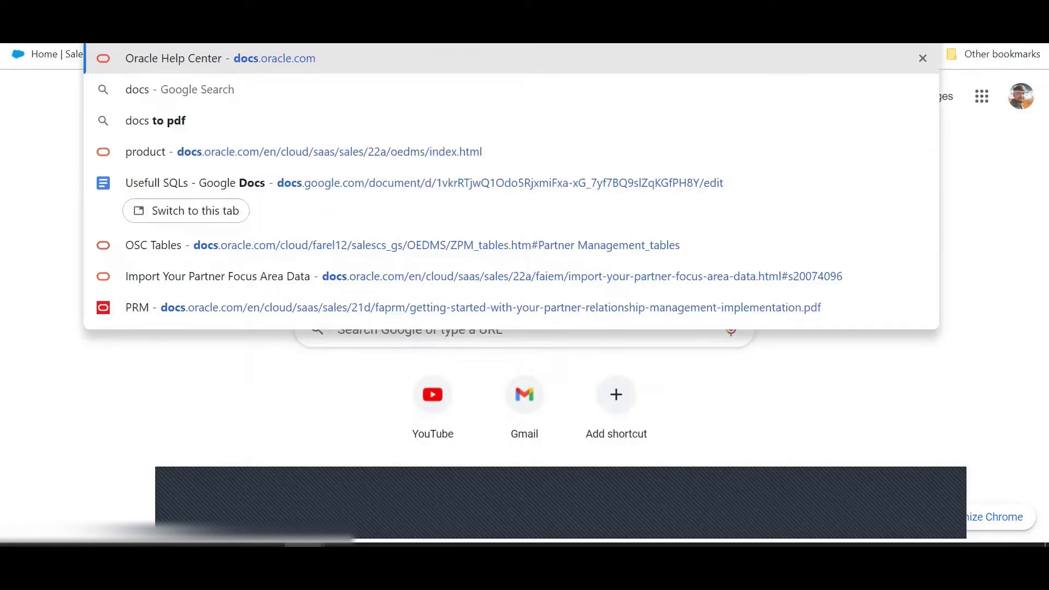
key(Escape)
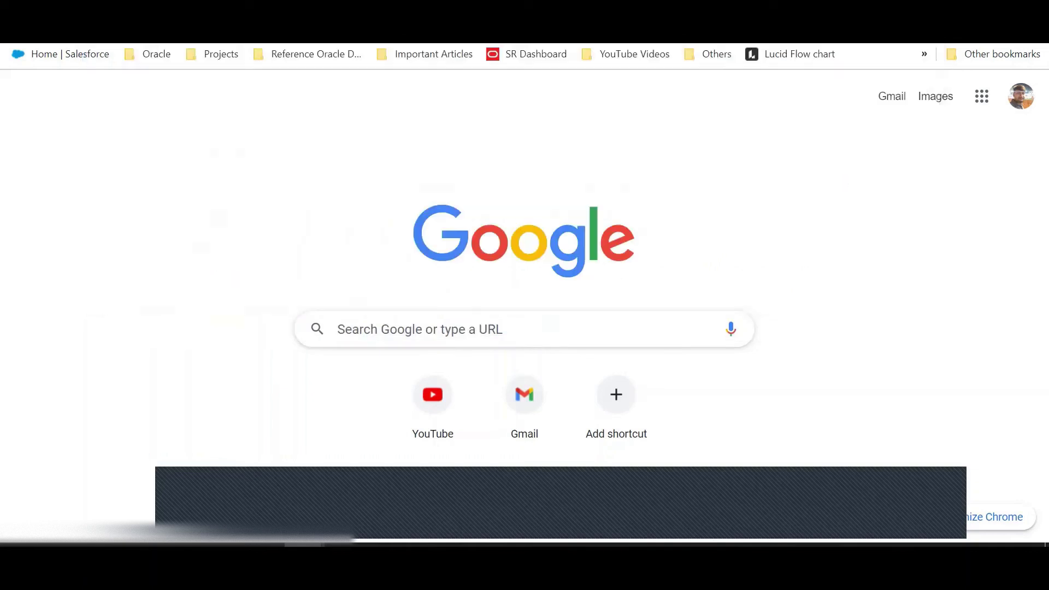
click(444, 52)
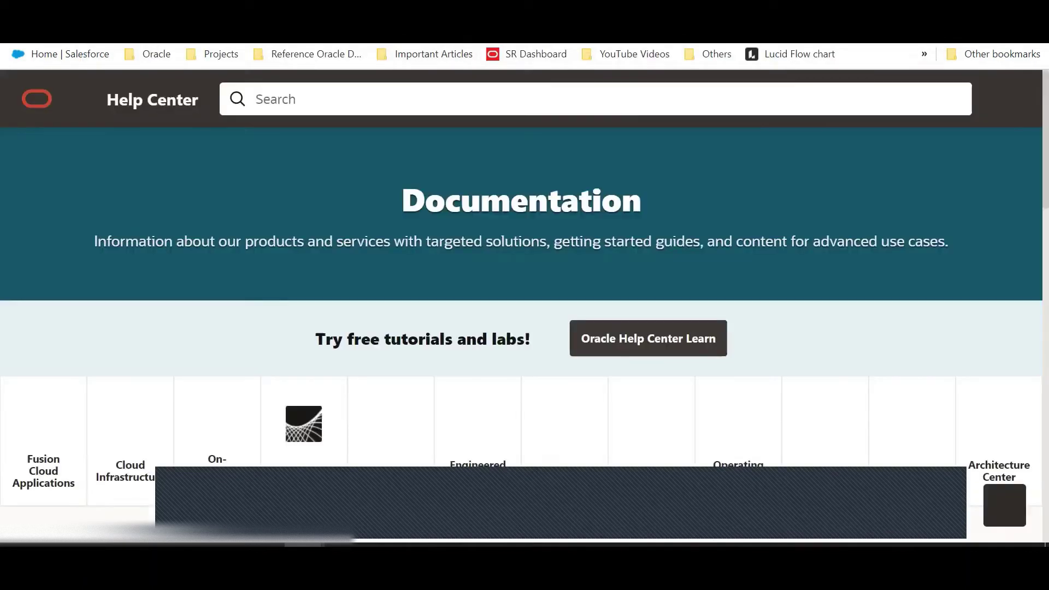
scroll(420, 232, down, 1)
scroll(419, 232, down, 1)
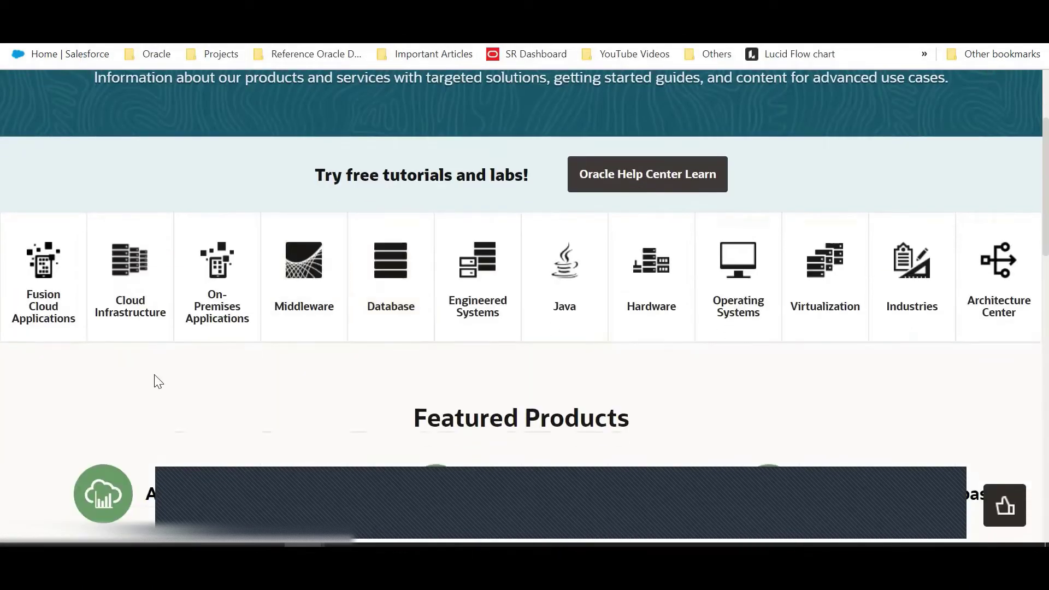
Open the Sales Automation documentation within the Fusion Cloud Applications section.
click(46, 268)
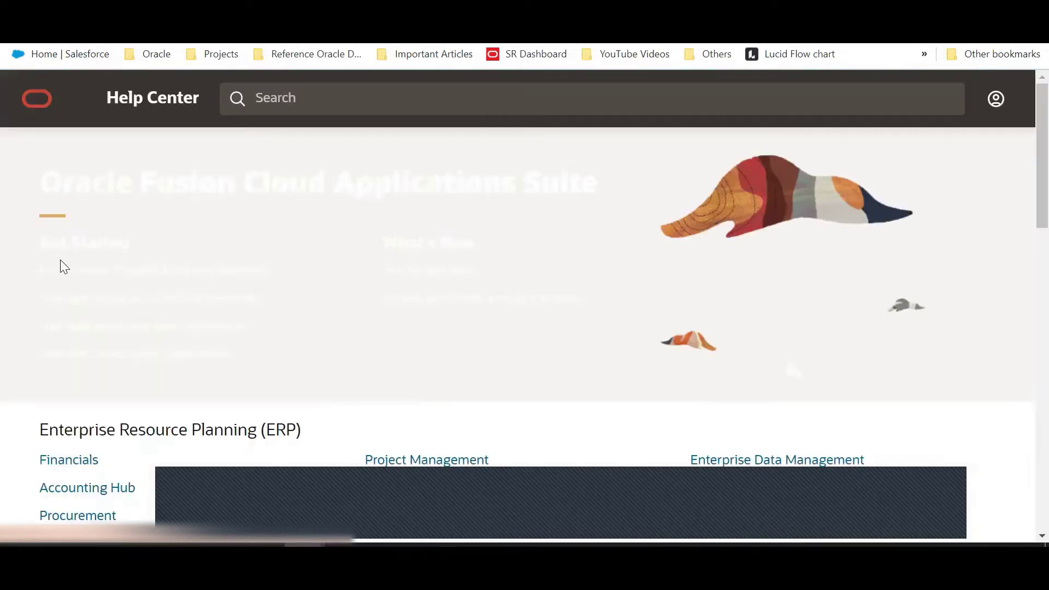
scroll(476, 233, down, 10)
scroll(299, 232, down, 1)
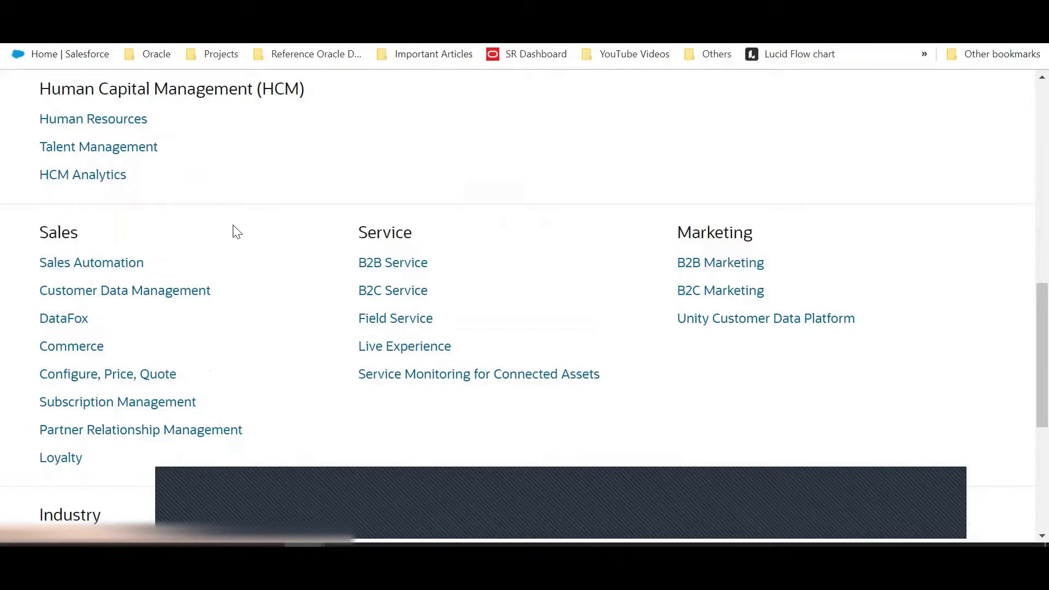
click(113, 268)
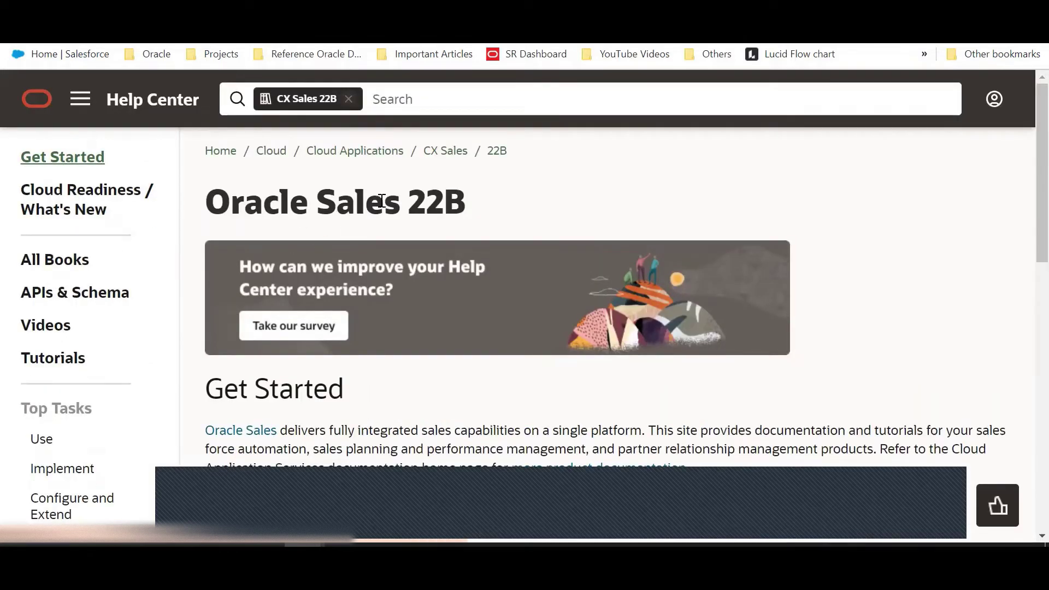
scroll(437, 219, down, 4)
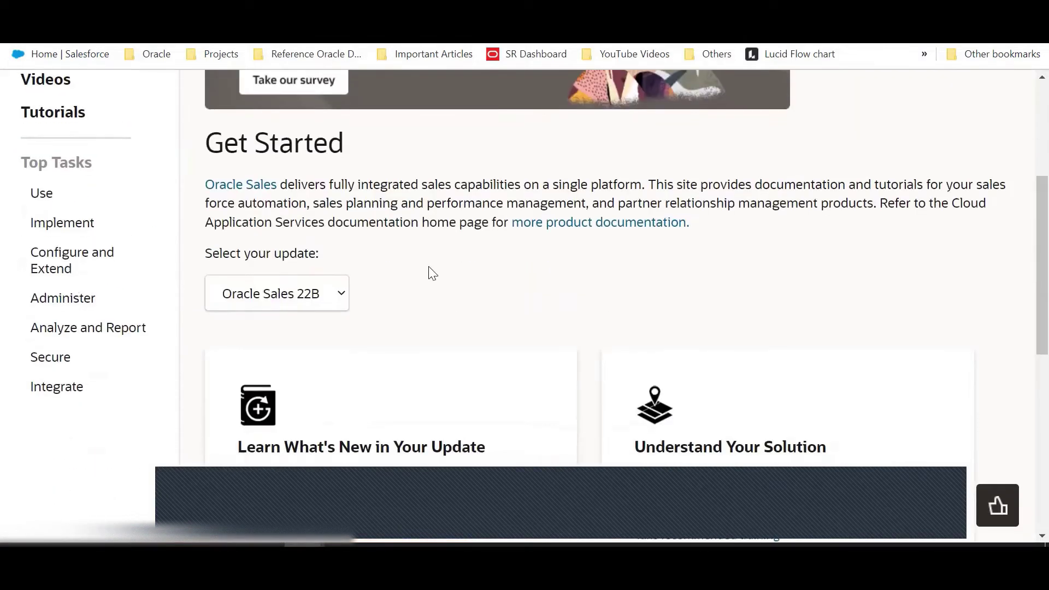
scroll(429, 272, up, 4)
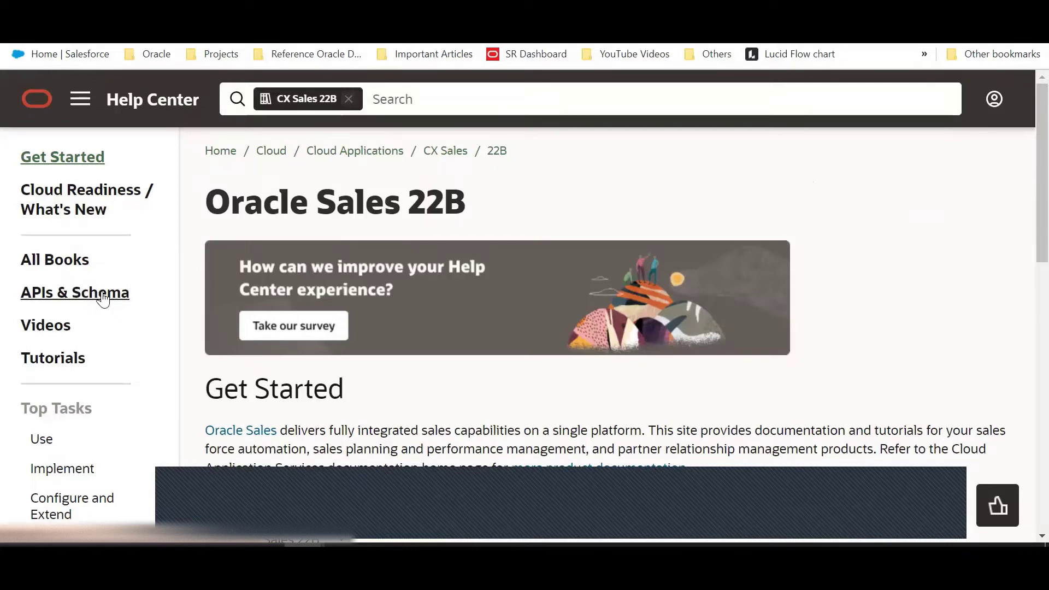
Open the HTML guide "Tables and Views for CX Sales and B2B Service" from the APIs & Schema documentation in a separate tab.
click(69, 296)
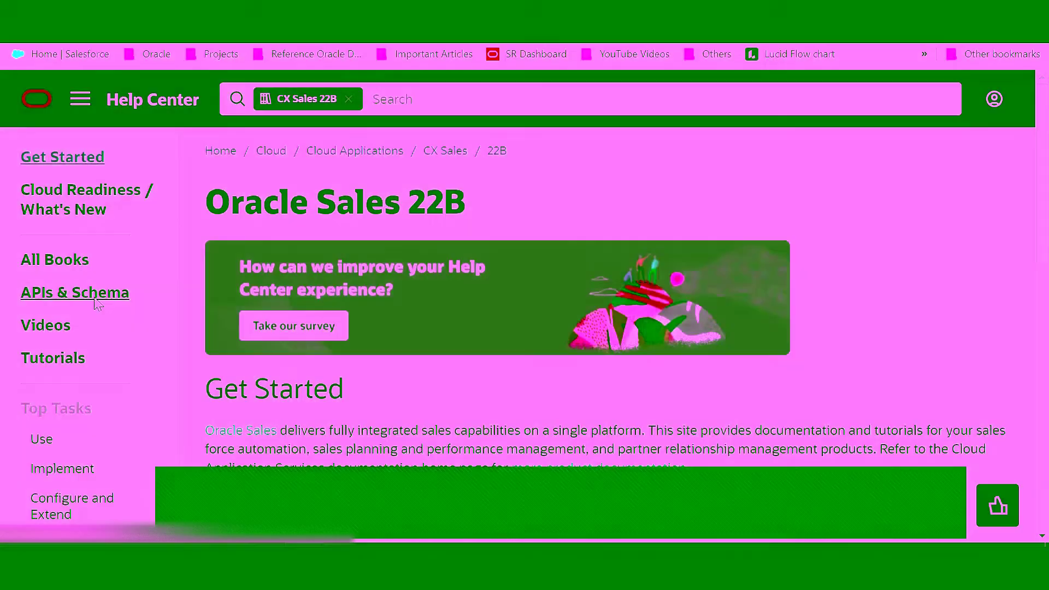
scroll(469, 307, down, 10)
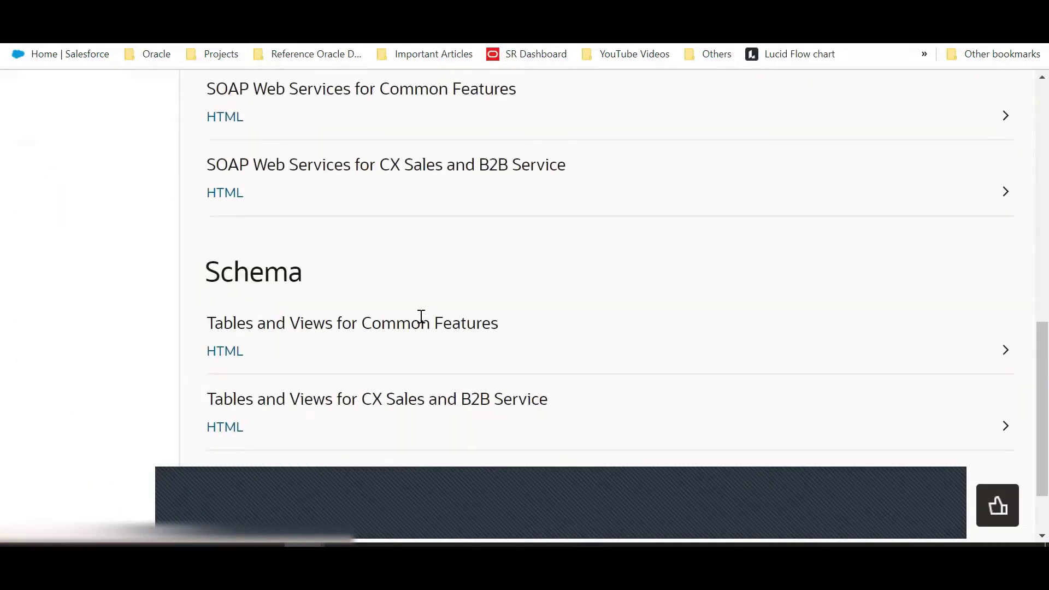
scroll(405, 270, down, 2)
scroll(402, 271, up, 3)
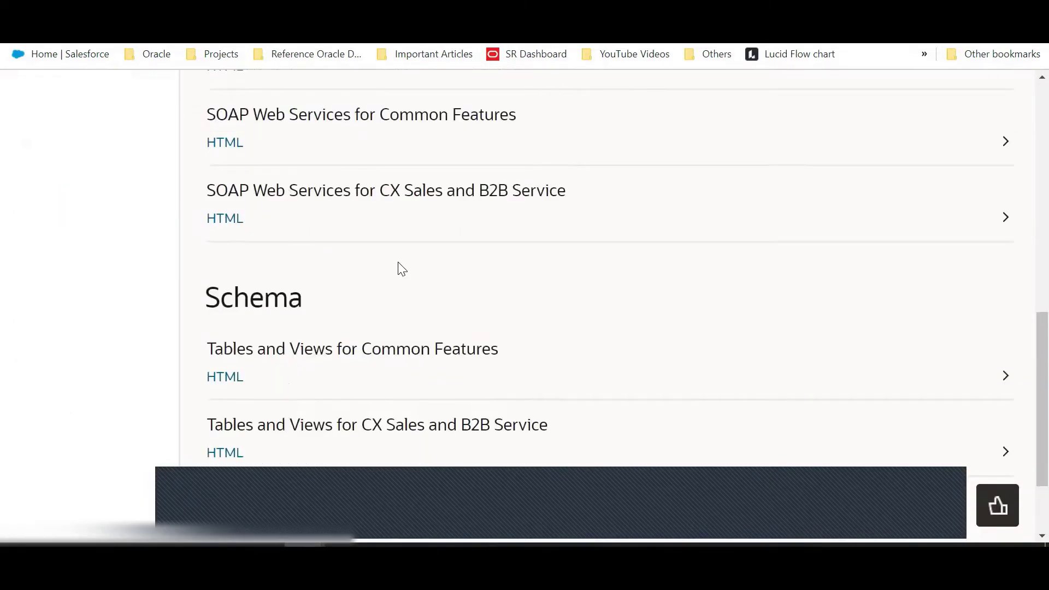
scroll(366, 322, down, 3)
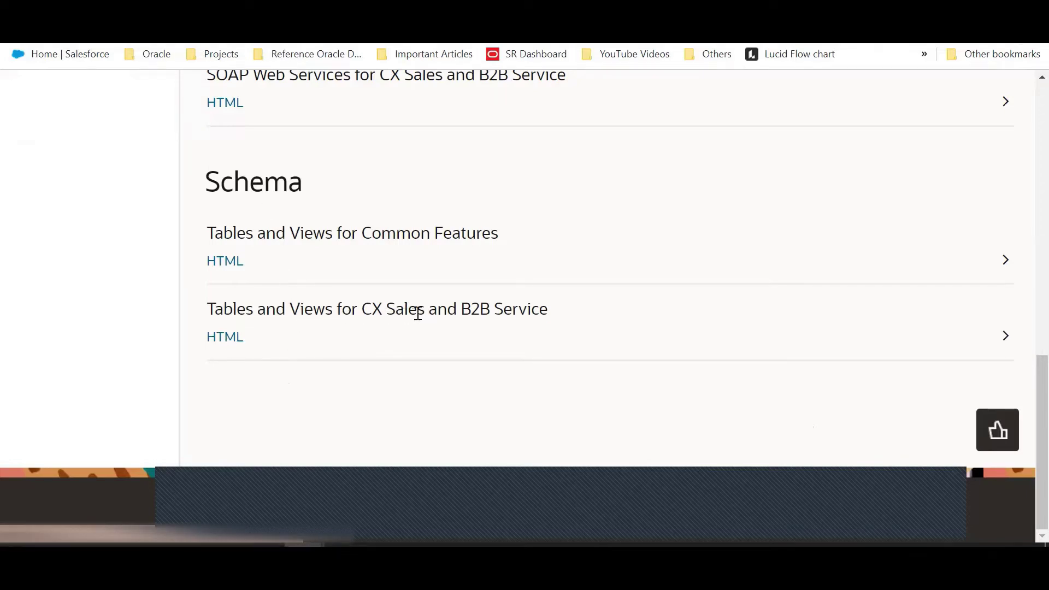
right_click(231, 339)
click(273, 351)
click(629, 8)
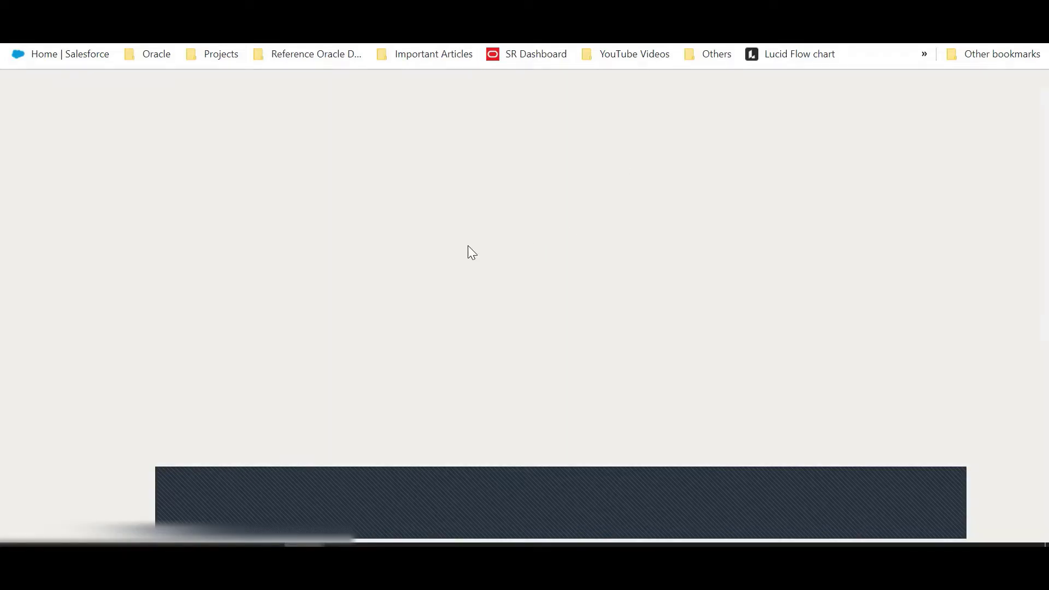
Look through the guide's table of contents from Activity Stream for CRM to the Sales and Sales Forecasting chapters.
scroll(186, 293, down, 2)
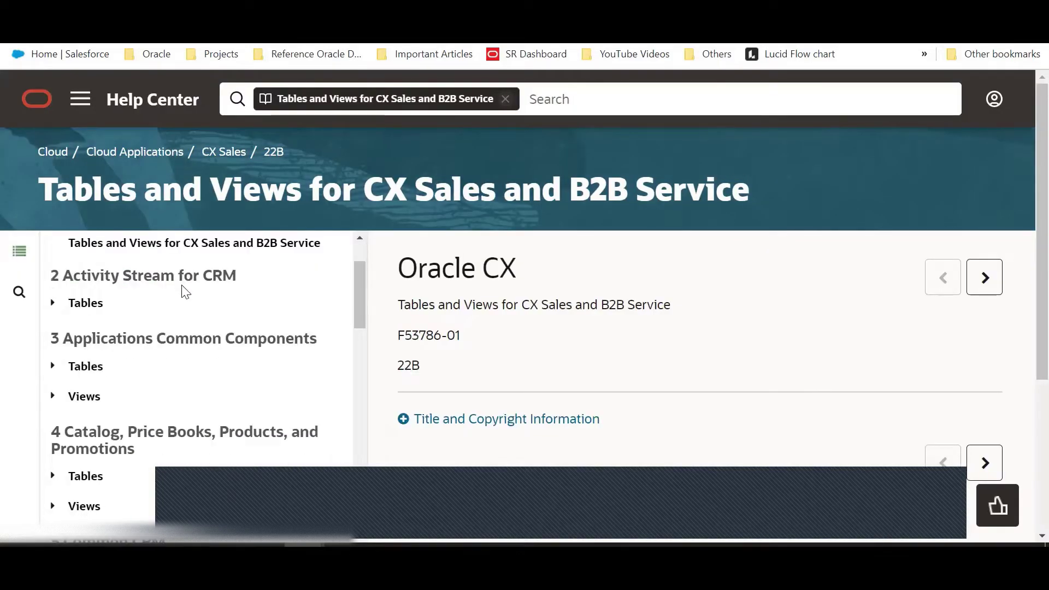
scroll(183, 323, down, 2)
scroll(170, 352, down, 3)
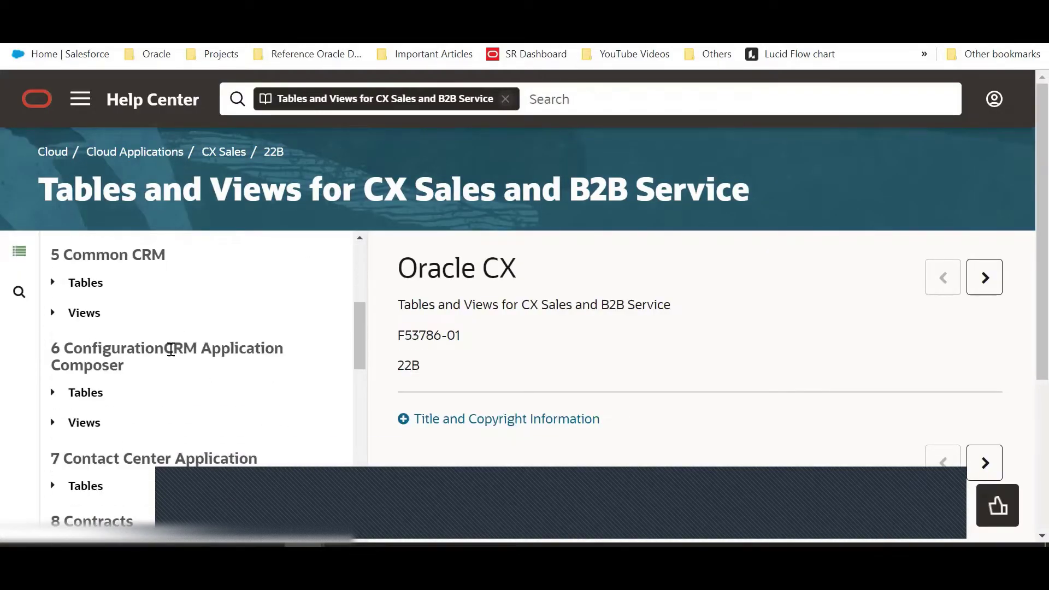
scroll(170, 350, down, 3)
scroll(159, 358, down, 5)
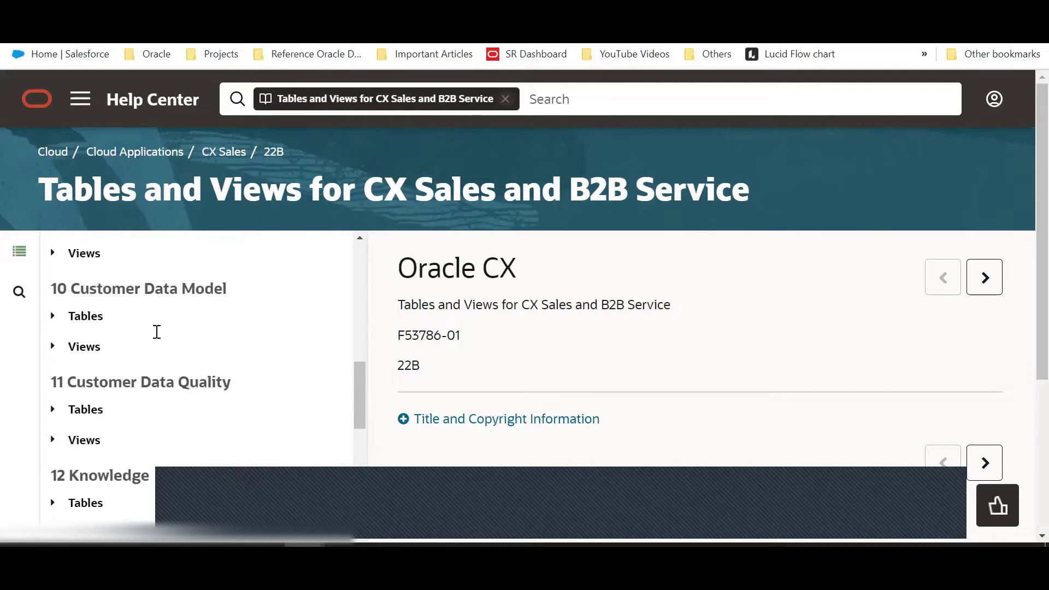
scroll(156, 345, down, 5)
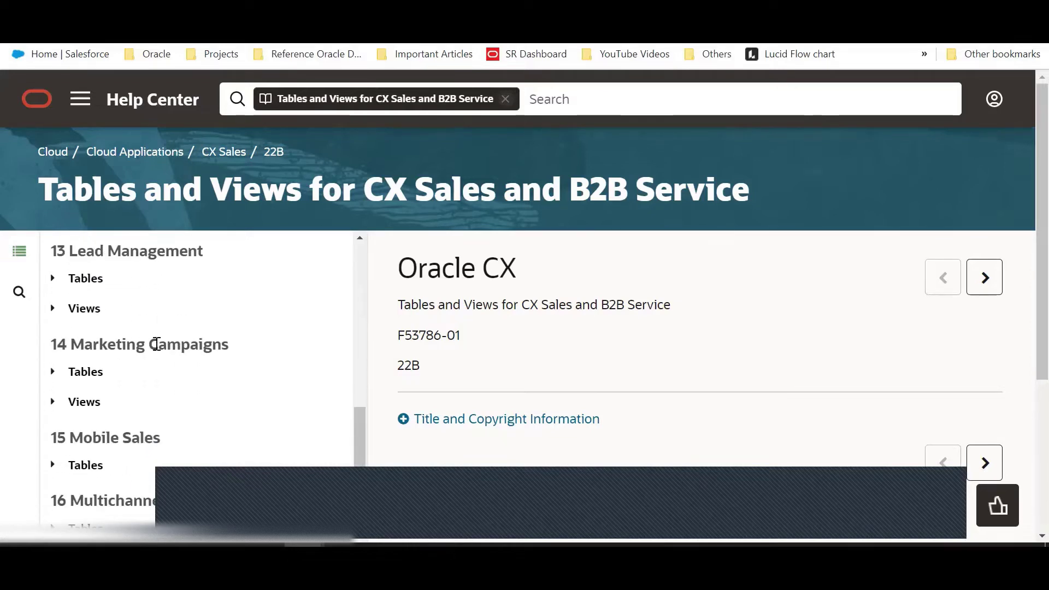
scroll(156, 333, down, 2)
scroll(157, 326, down, 5)
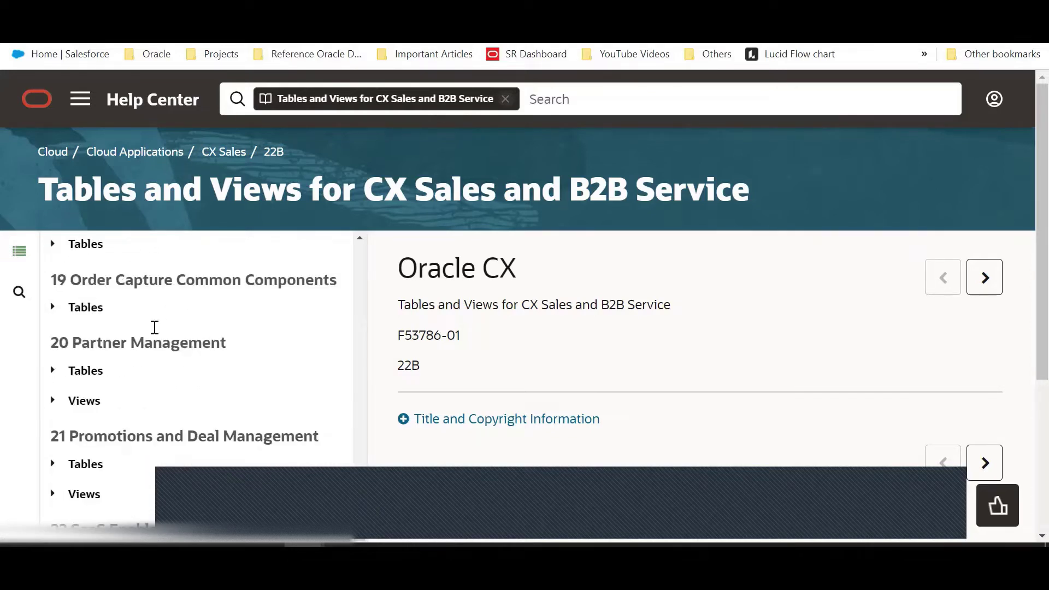
scroll(141, 322, down, 3)
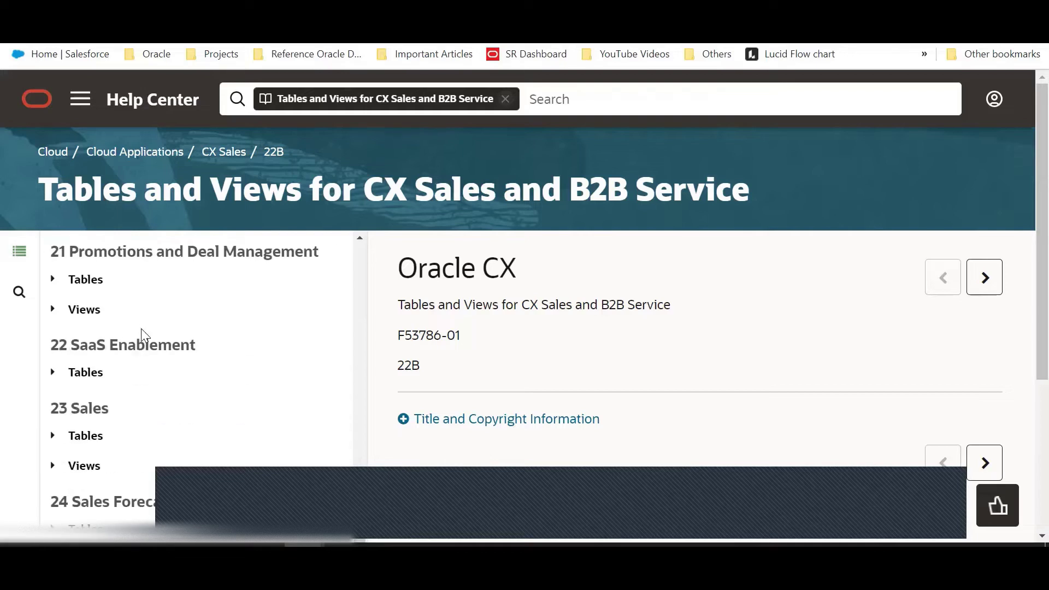
scroll(131, 379, down, 3)
scroll(109, 379, up, 2)
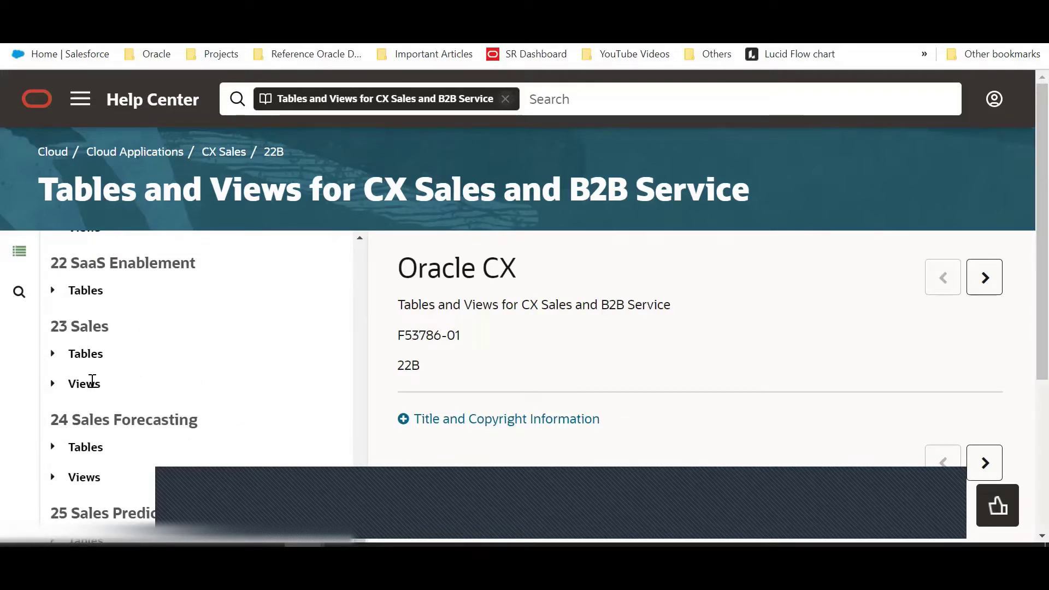
Expand the table list of chapter 23 Sales and look through it and the chapters that follow.
click(58, 358)
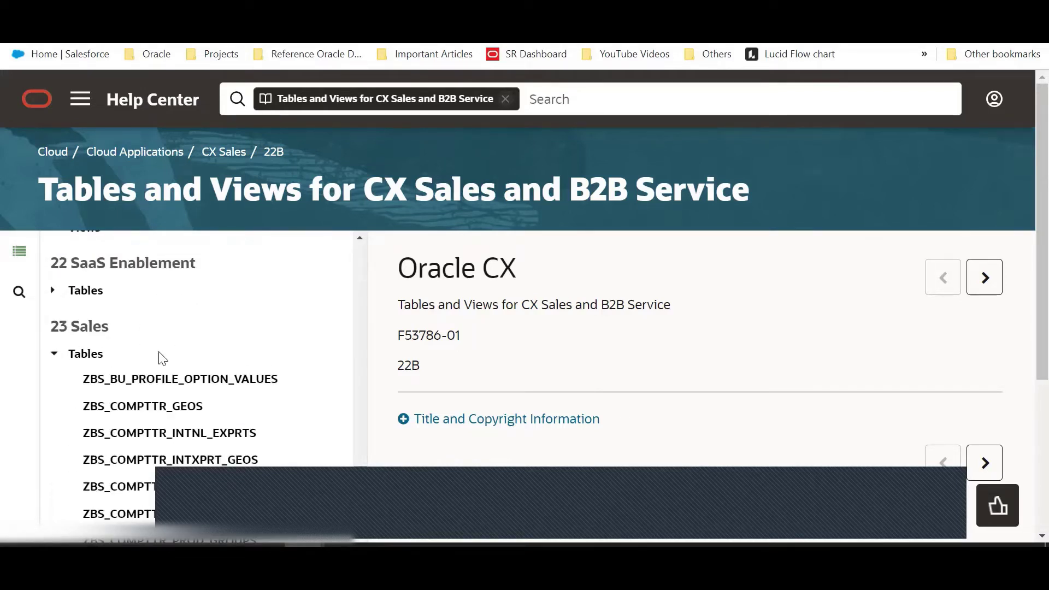
click(54, 358)
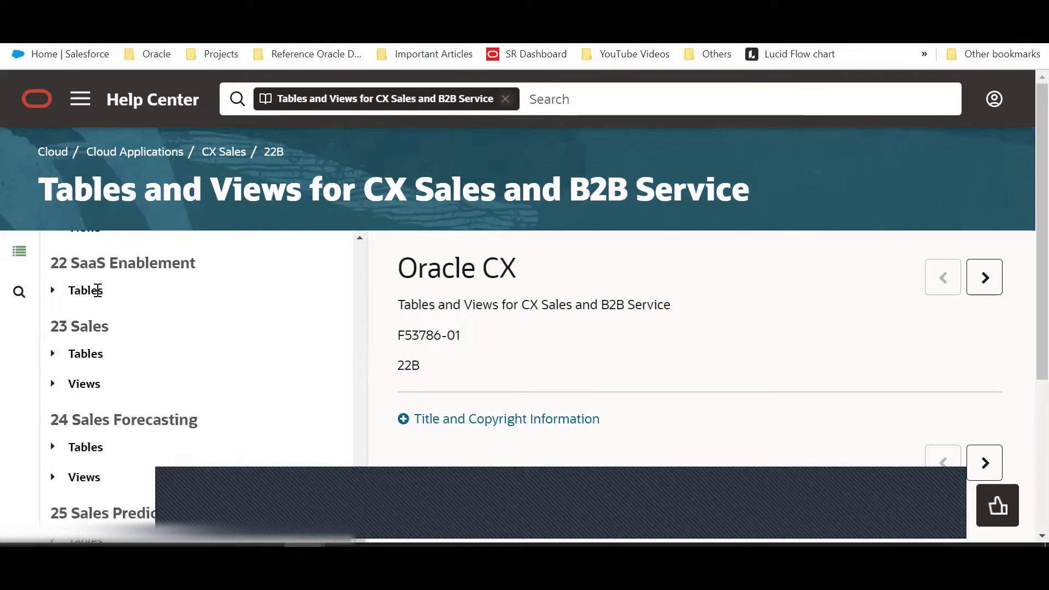
click(59, 359)
scroll(186, 360, down, 10)
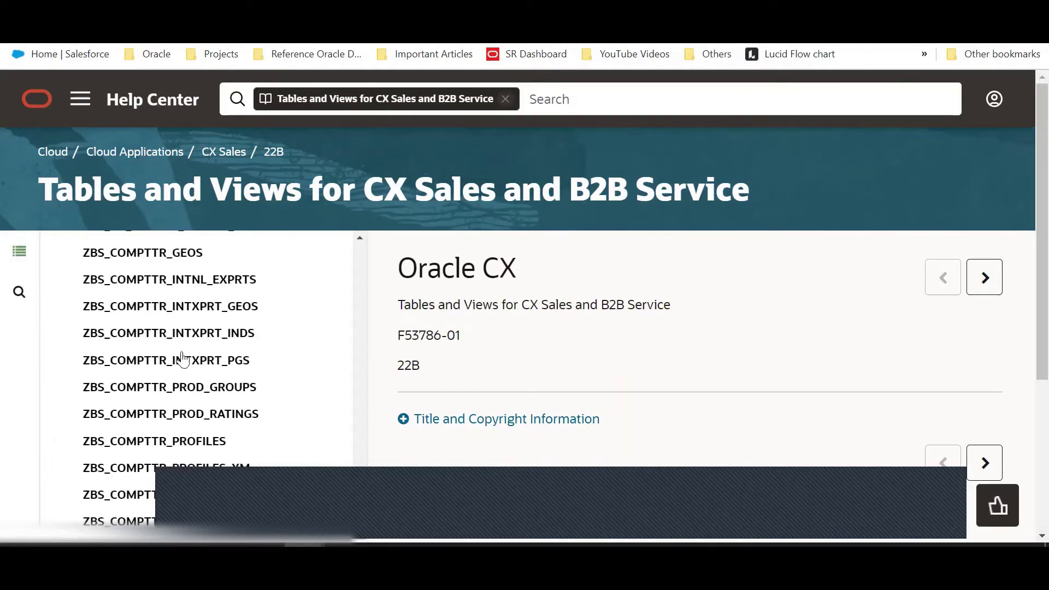
scroll(133, 330, down, 6)
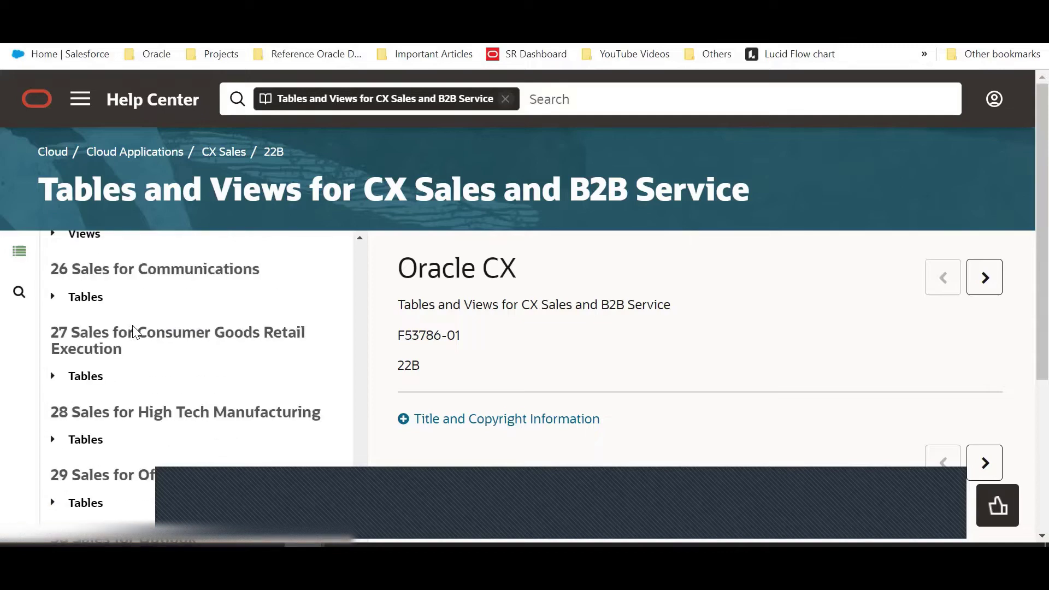
scroll(132, 323, down, 9)
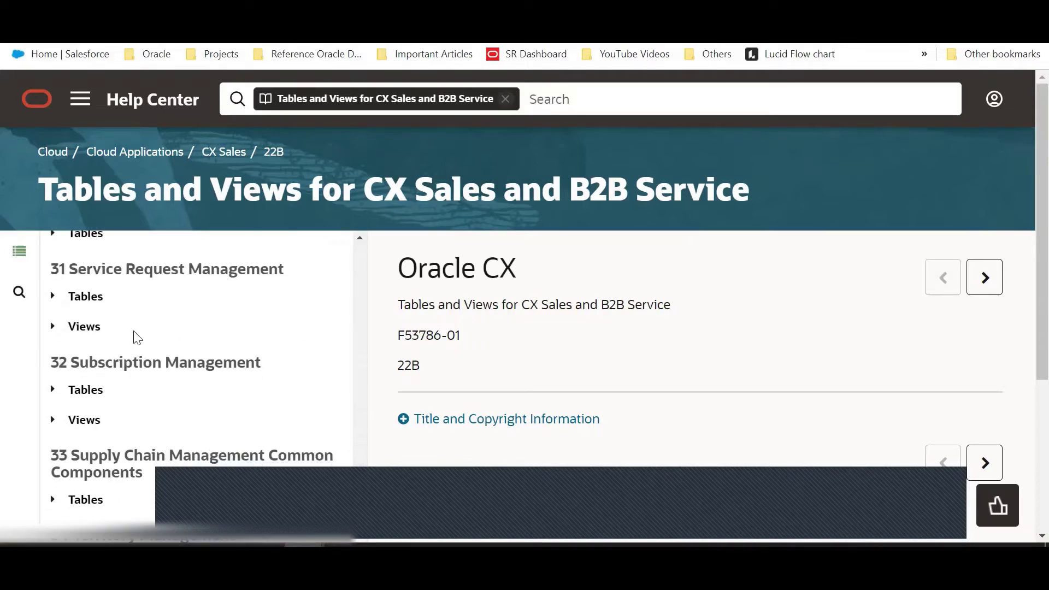
Find chapter 13 Lead Management in the contents and expand its Tables and Views lists.
scroll(148, 383, up, 20)
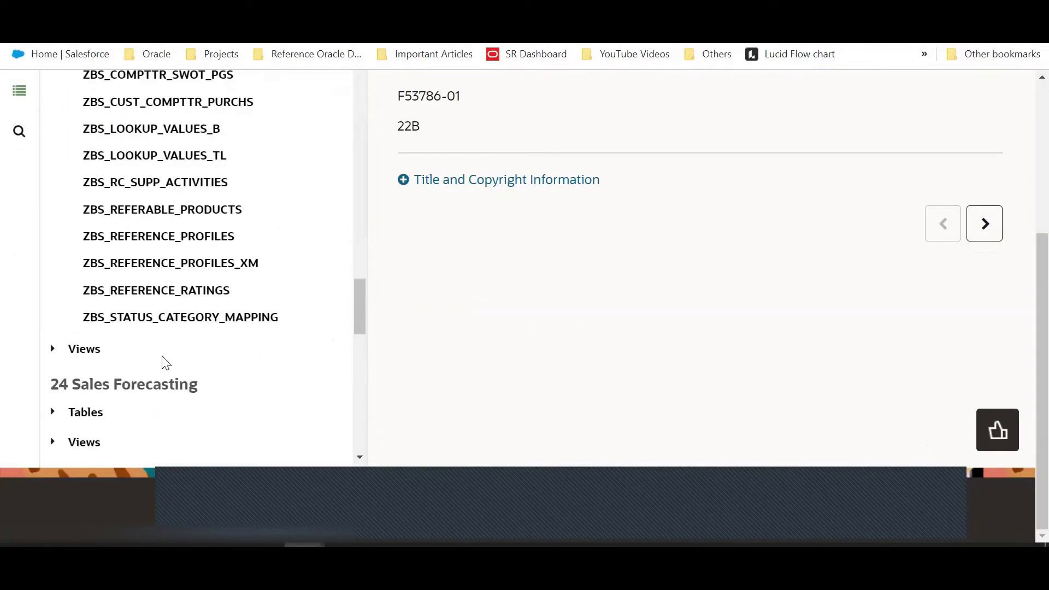
scroll(164, 359, up, 15)
scroll(140, 322, down, 5)
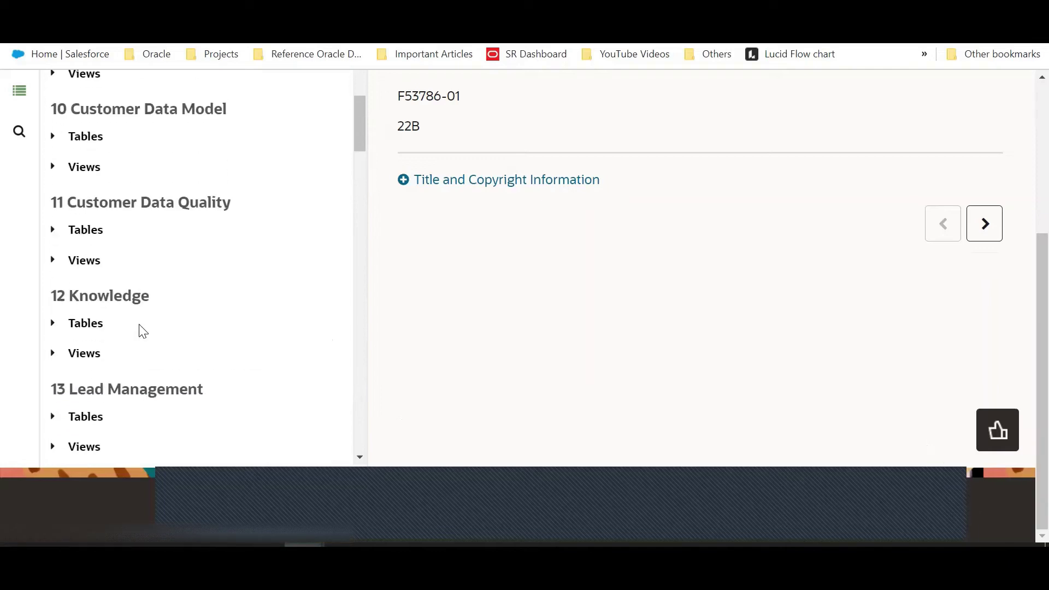
scroll(126, 221, up, 1)
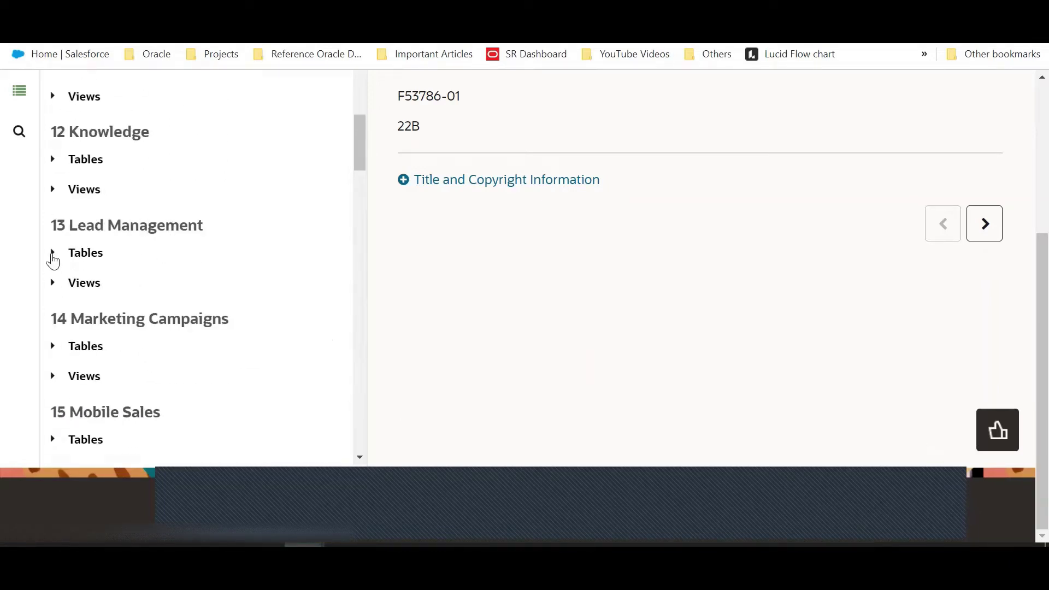
click(56, 258)
click(56, 258)
click(56, 284)
scroll(56, 197, down, 1)
click(54, 171)
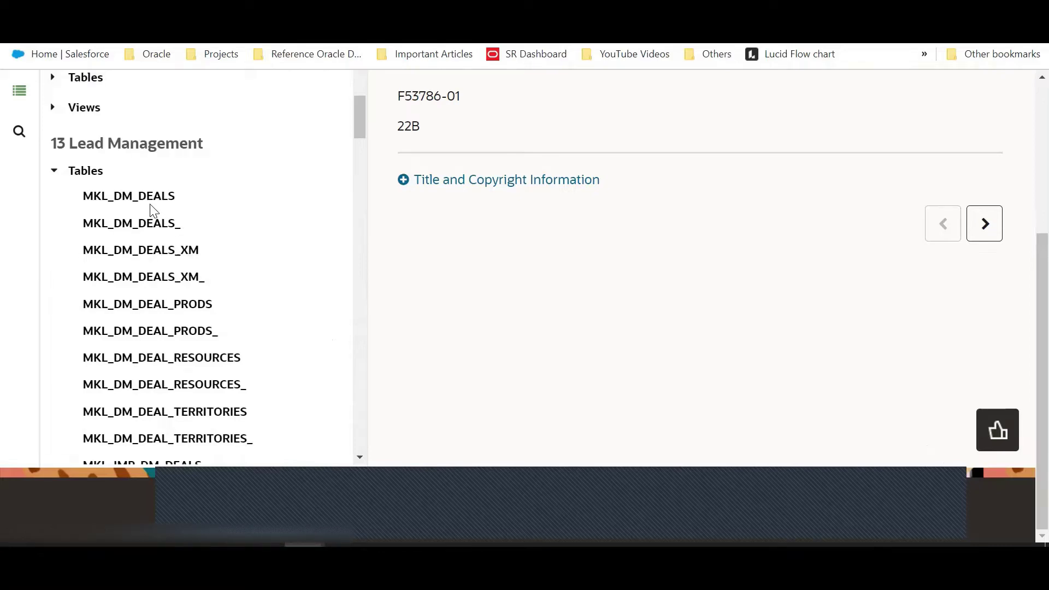
Examine the MKL tables listed under Lead Management, including the deal and lead tables, and collapse the table list.
scroll(144, 234, down, 2)
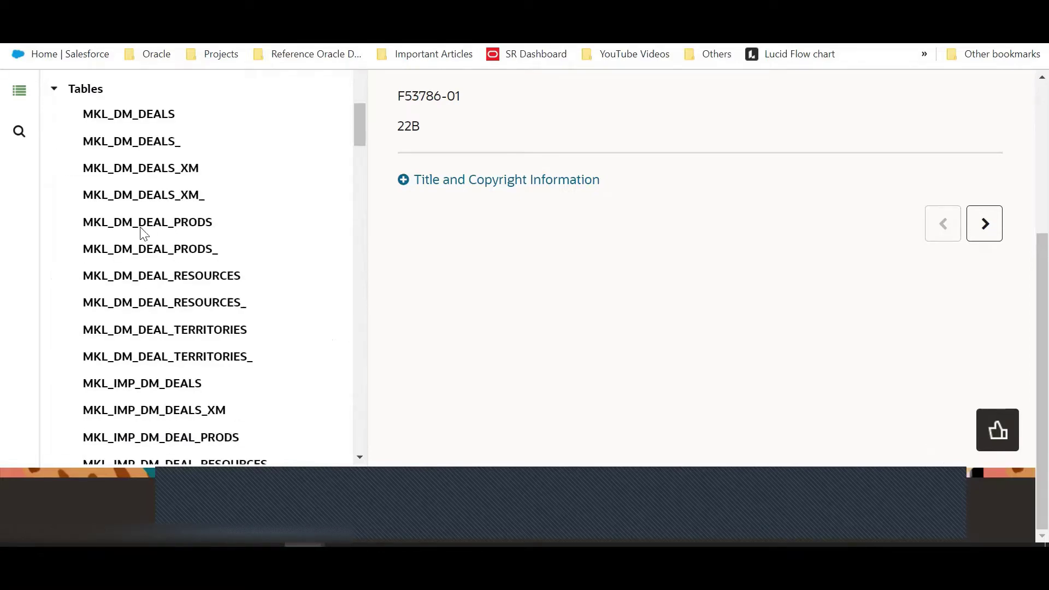
scroll(143, 149, up, 2)
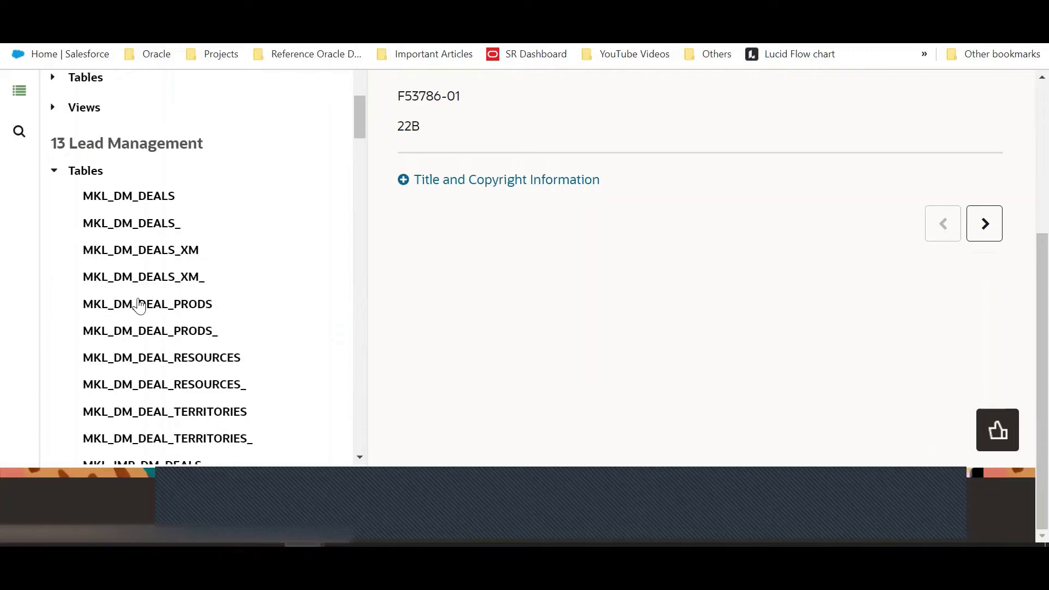
scroll(164, 285, down, 1)
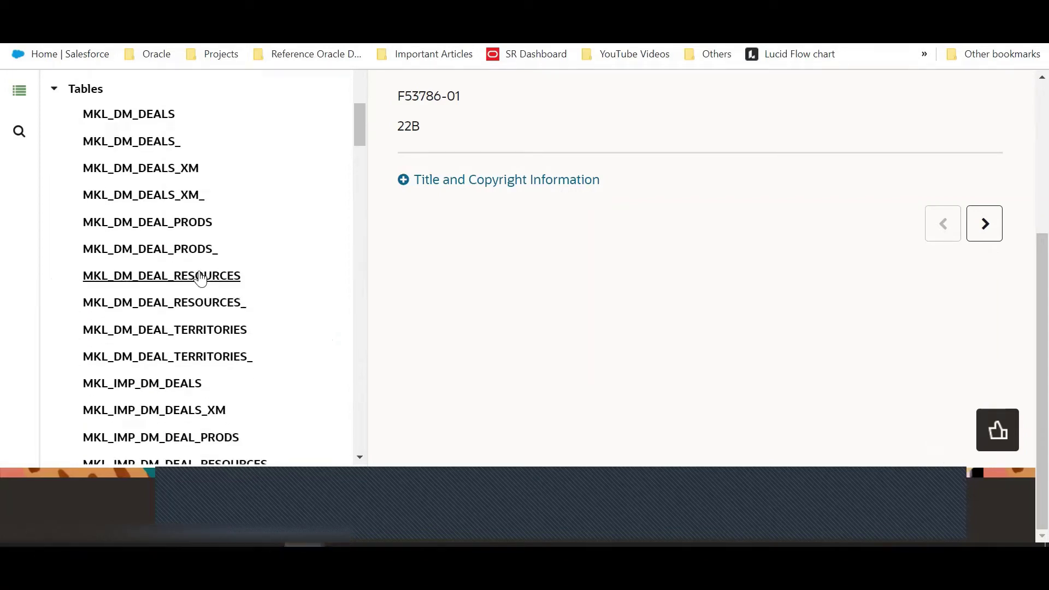
scroll(227, 336, down, 3)
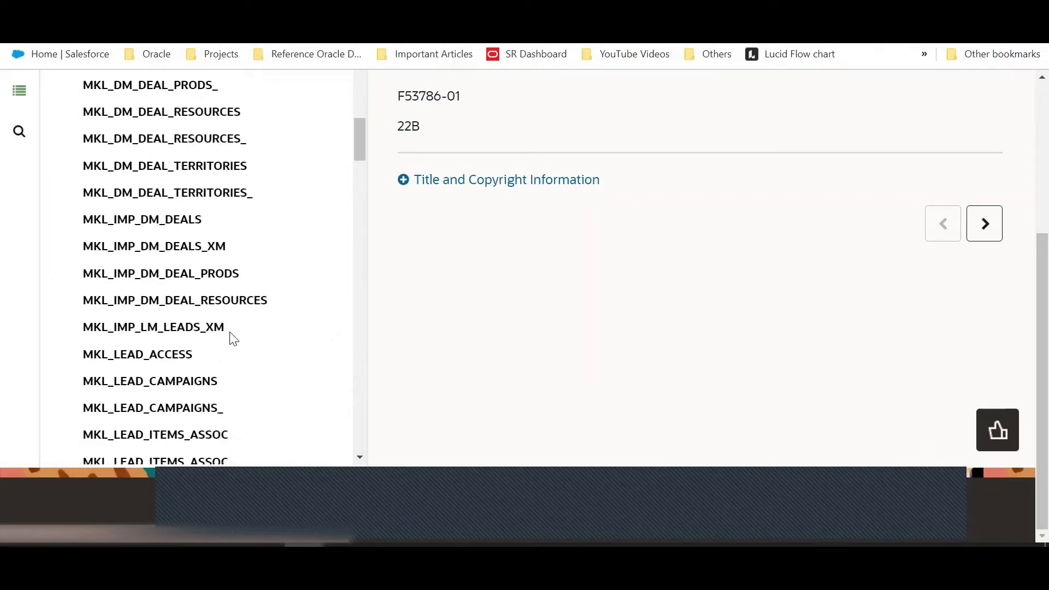
scroll(187, 325, down, 3)
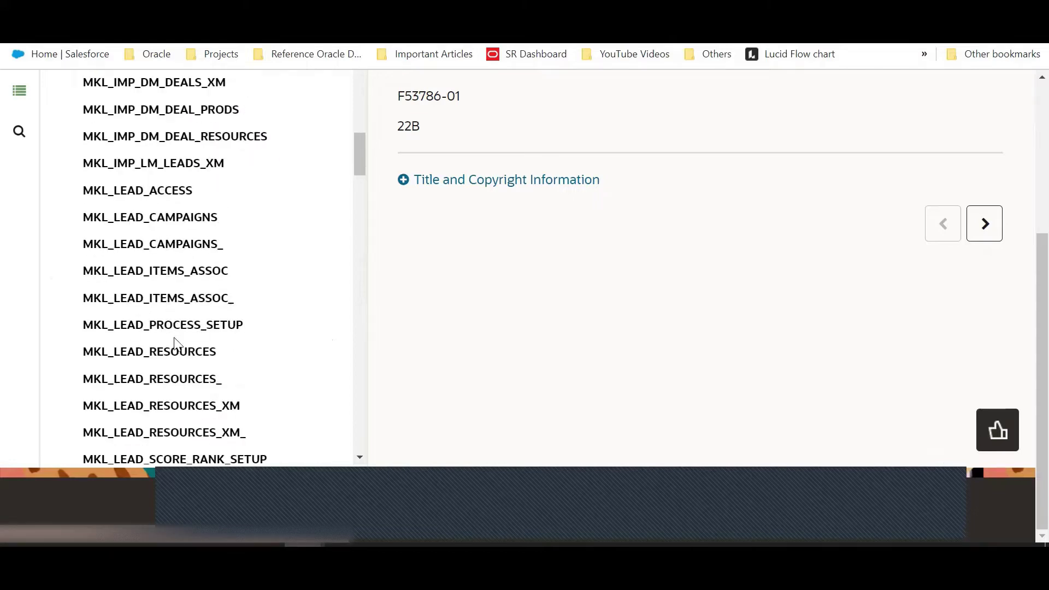
scroll(170, 274, down, 3)
scroll(169, 290, down, 3)
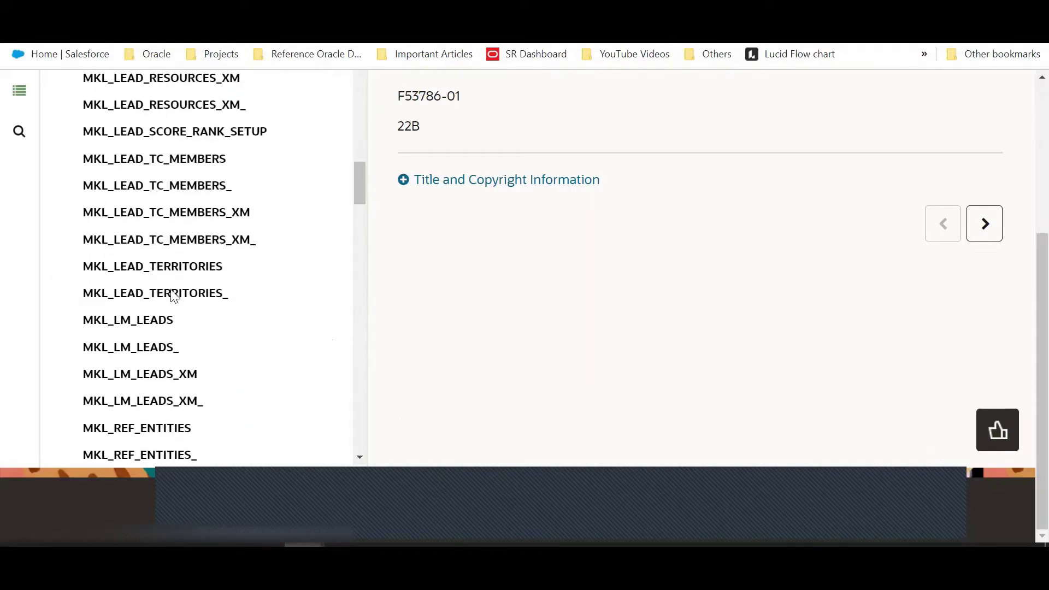
scroll(180, 344, down, 3)
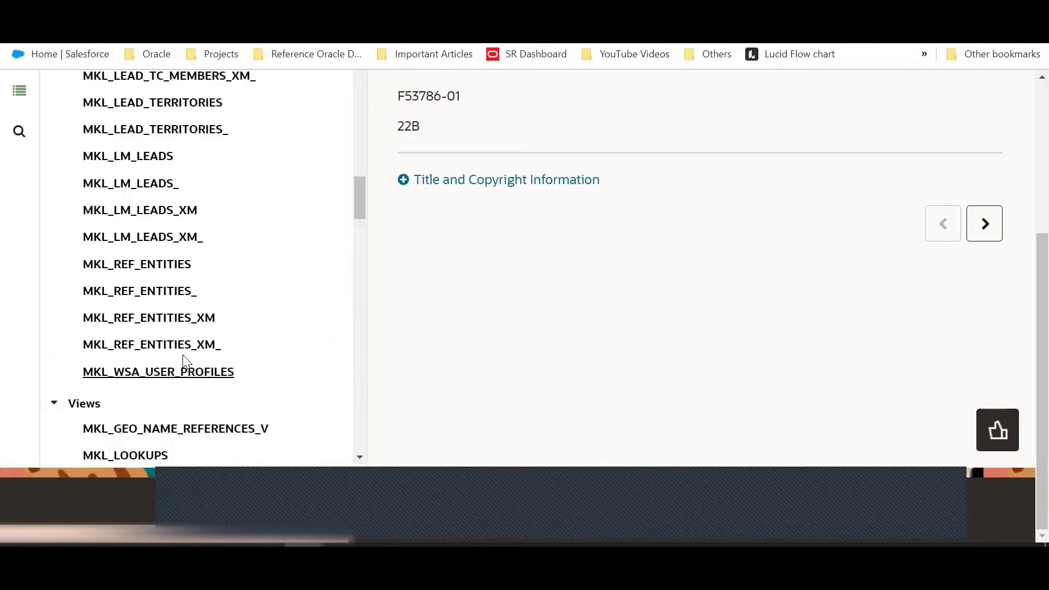
scroll(235, 274, up, 1)
scroll(235, 274, up, 15)
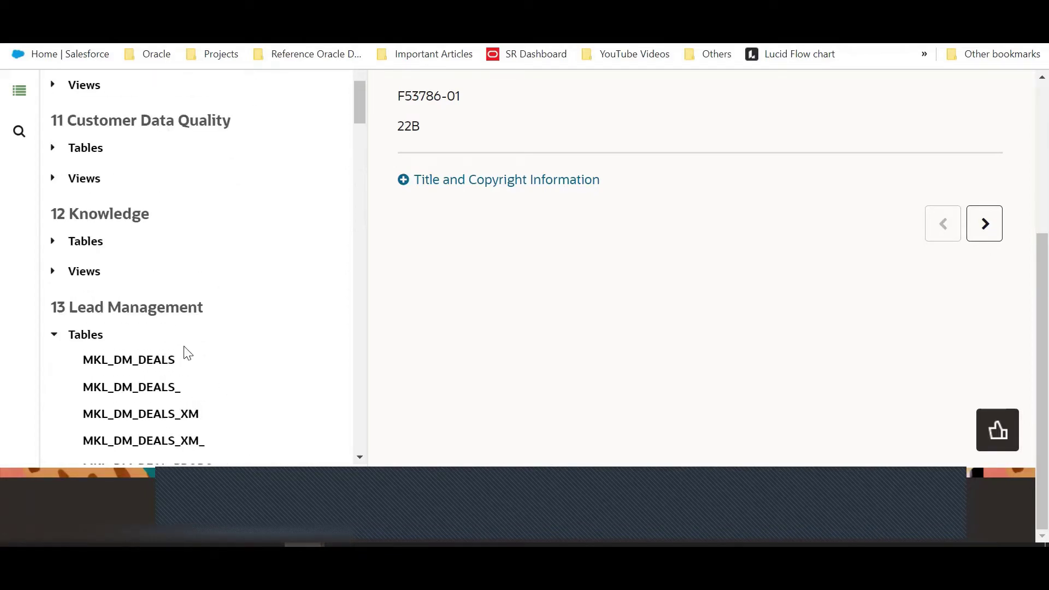
click(54, 335)
Find chapter 17 Opportunity Management in the guide's contents and expand its Tables list.
scroll(211, 248, up, 6)
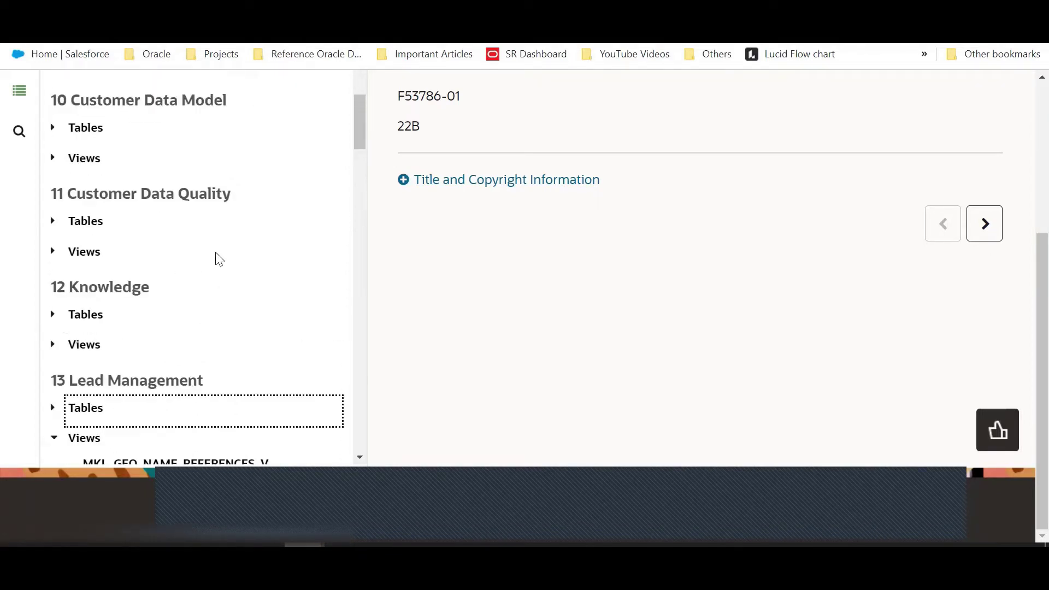
scroll(220, 261, up, 7)
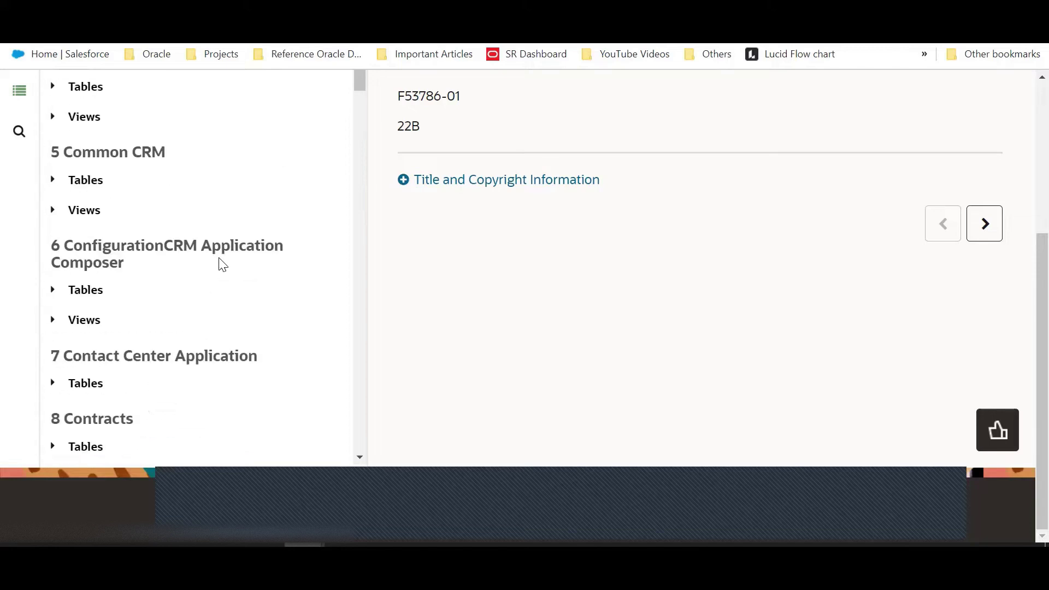
scroll(224, 266, up, 4)
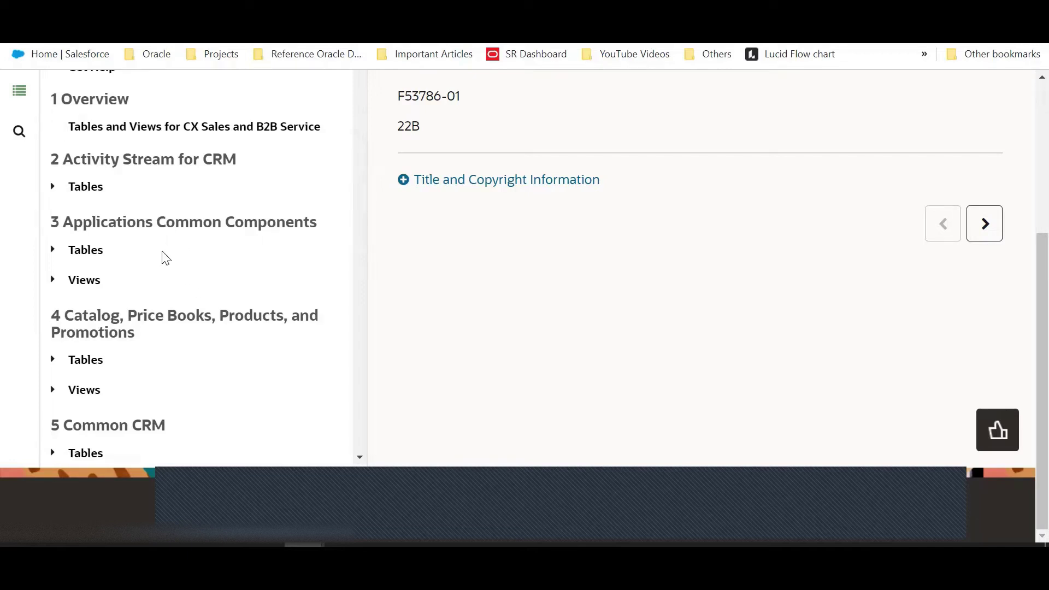
scroll(166, 258, down, 15)
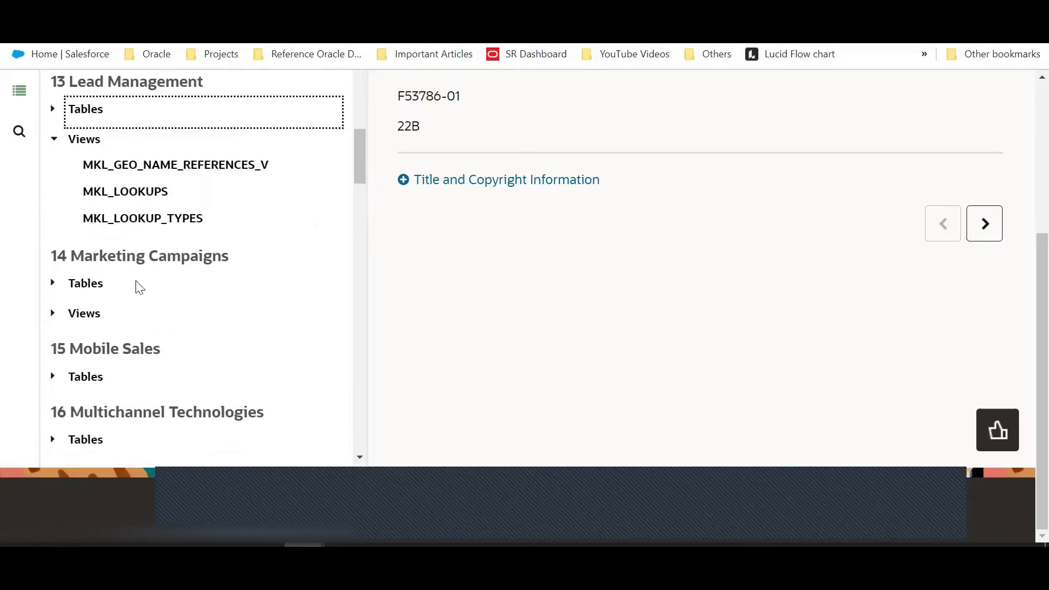
scroll(140, 288, down, 5)
scroll(137, 219, down, 1)
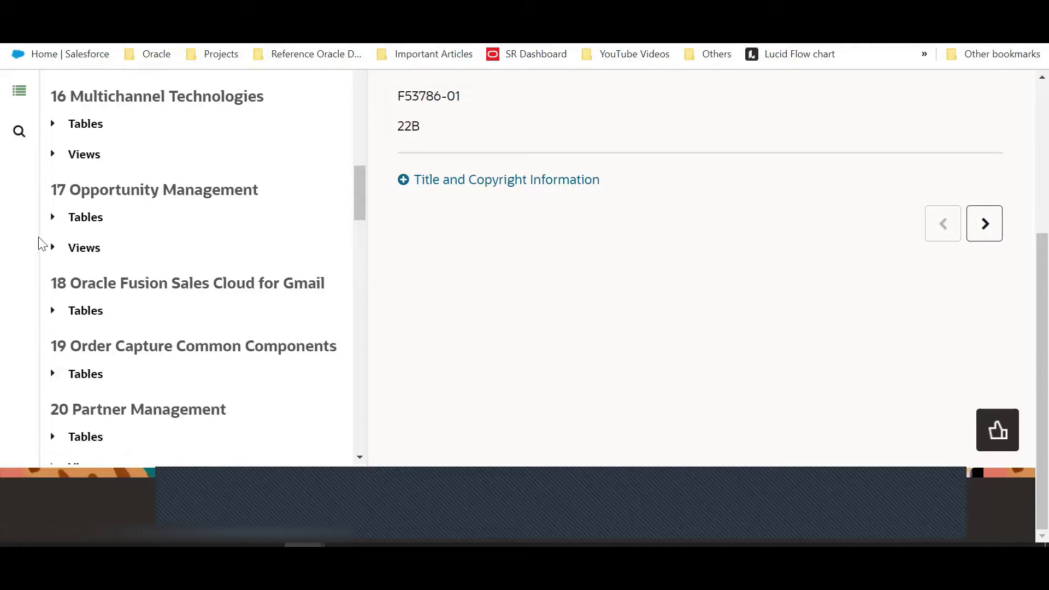
click(69, 232)
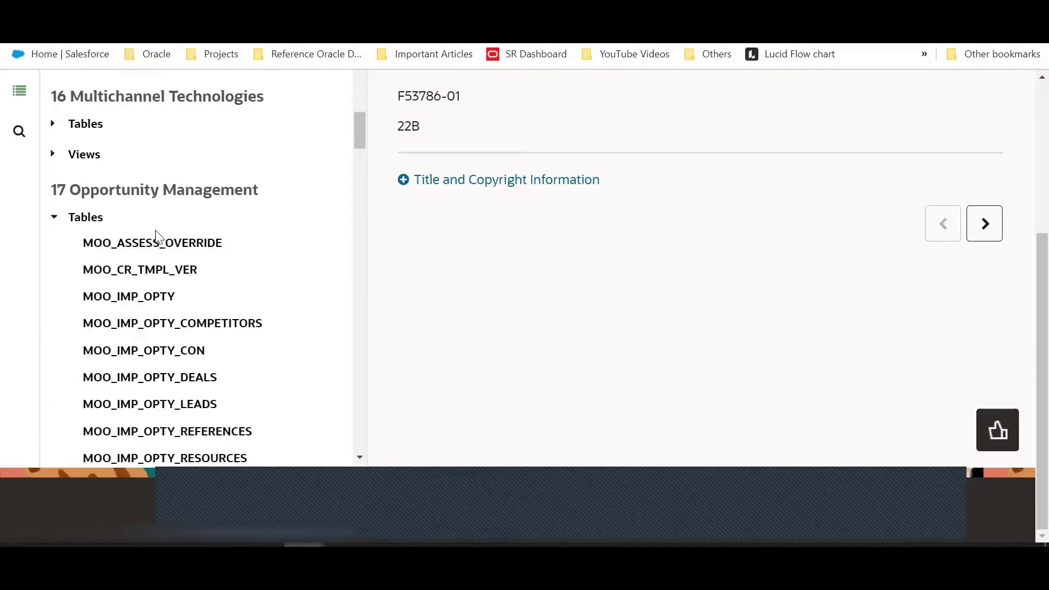
Look through the MOO tables under Opportunity Management for the ones holding opportunity data.
scroll(222, 235, down, 5)
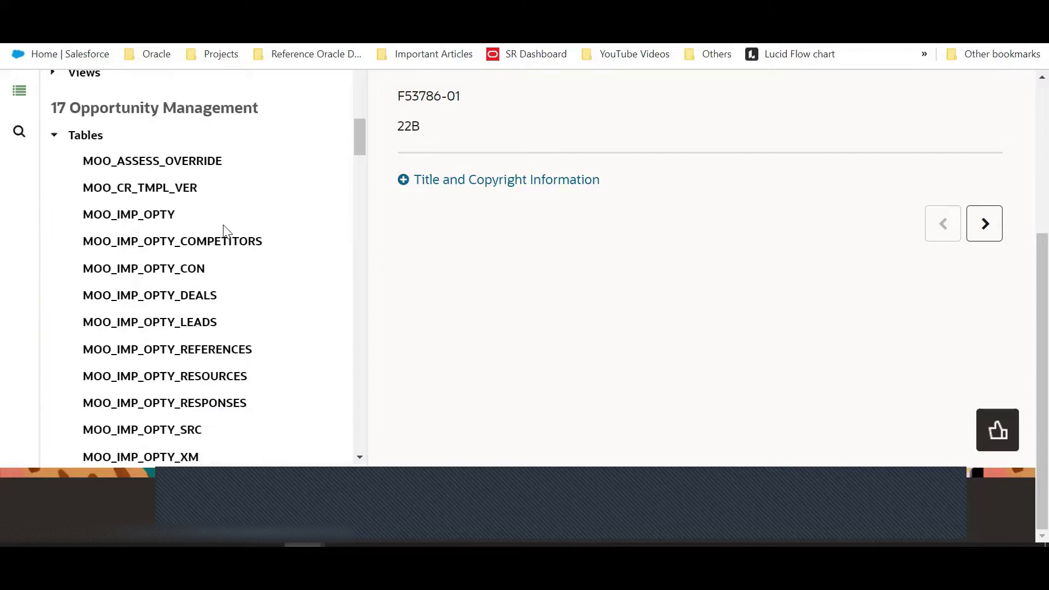
scroll(224, 233, down, 1)
scroll(223, 234, down, 2)
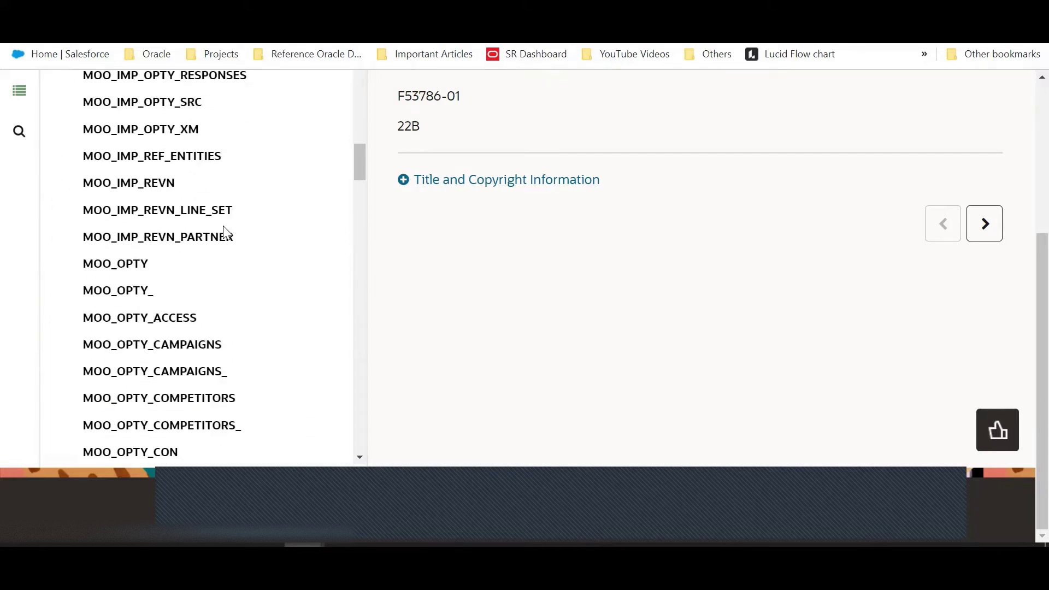
scroll(202, 274, up, 3)
scroll(197, 181, up, 3)
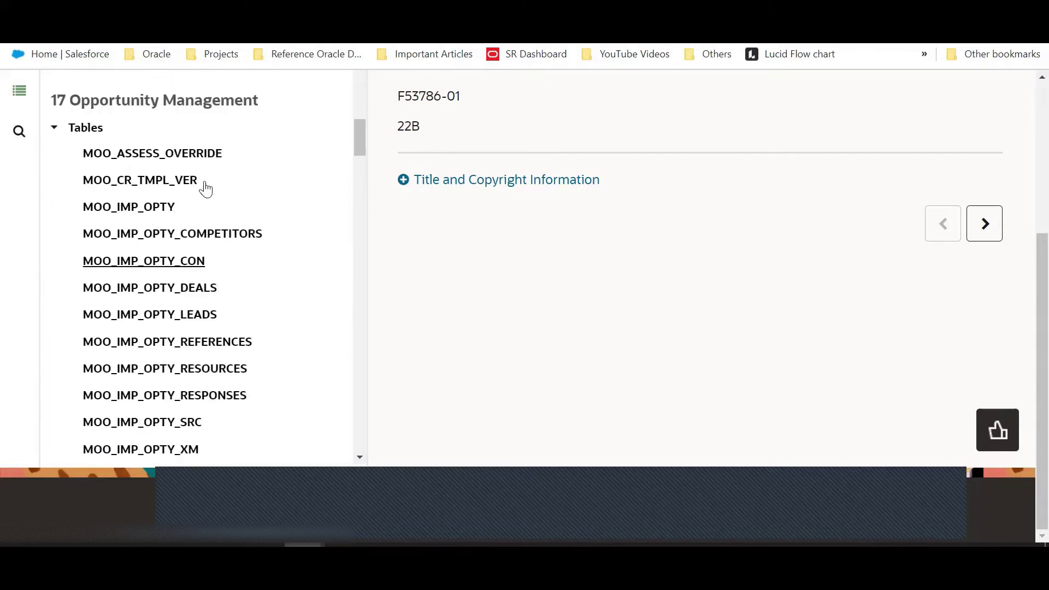
scroll(200, 233, down, 2)
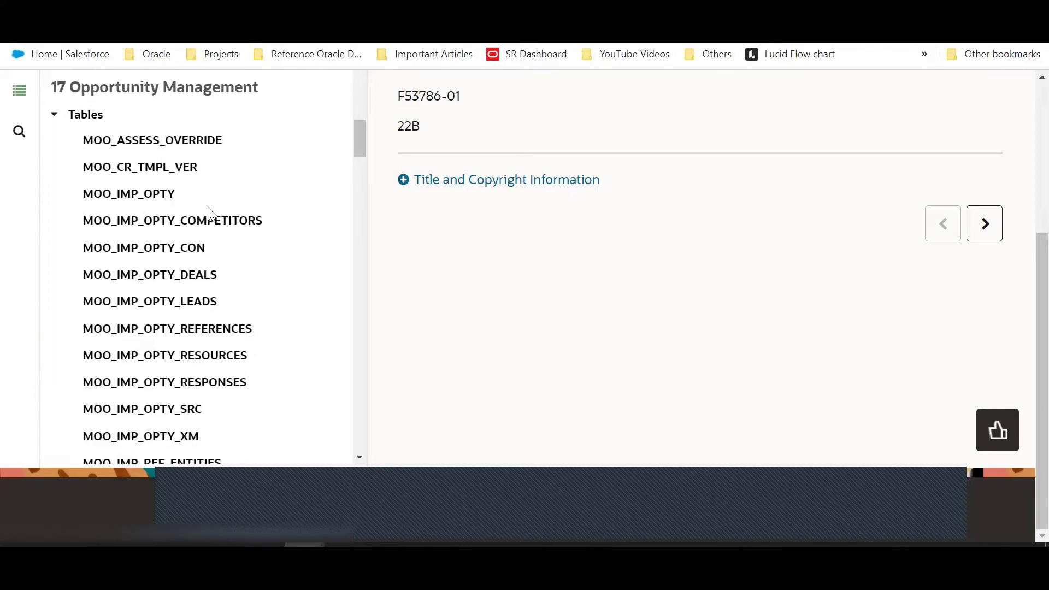
scroll(129, 144, up, 2)
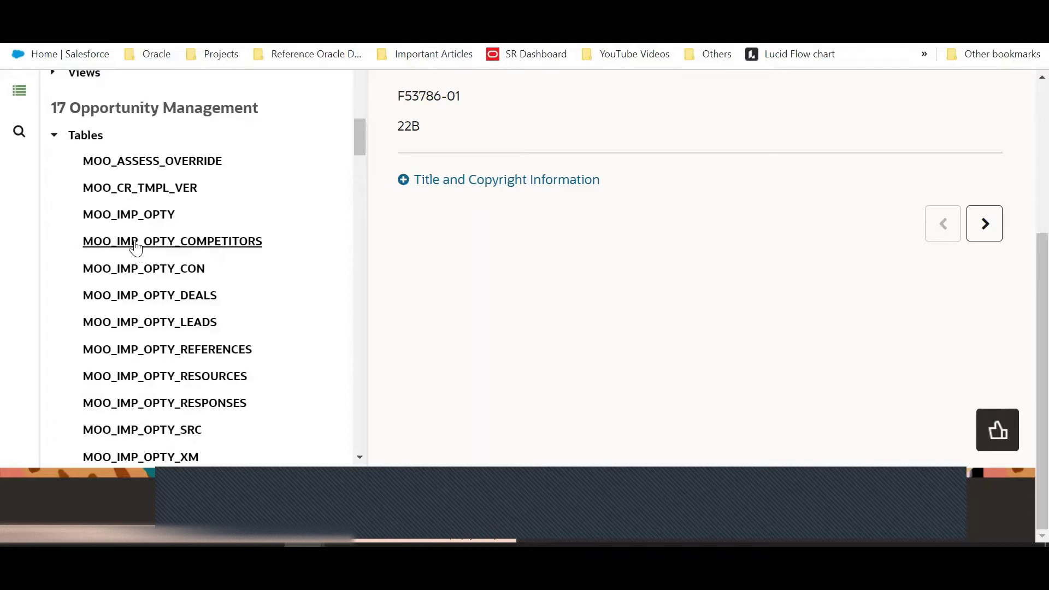
Open the MOO_OPTY table page under Opportunity Management and read its description, details and primary key.
scroll(136, 249, down, 6)
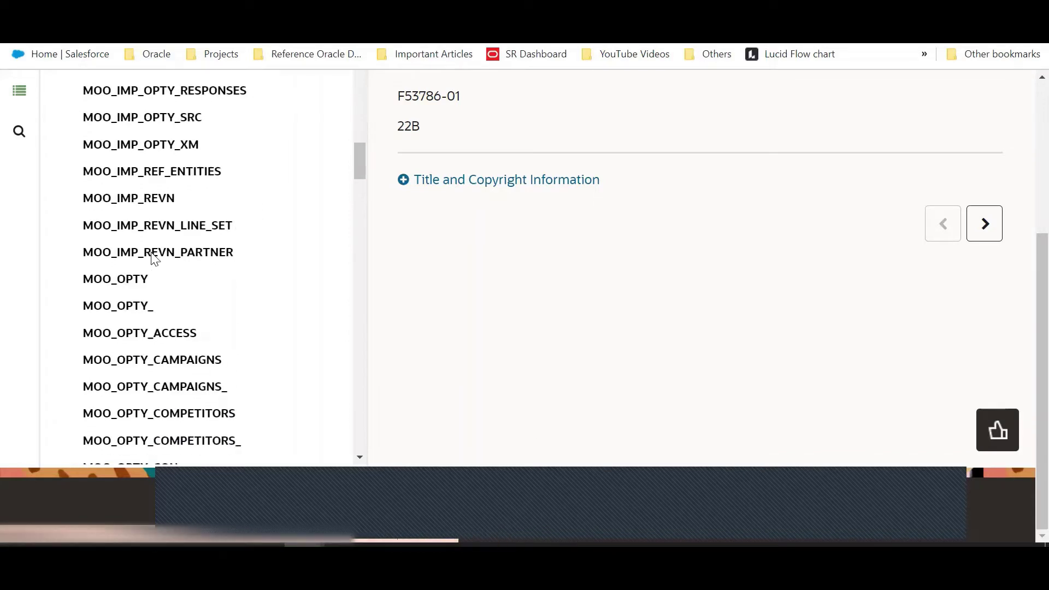
click(122, 272)
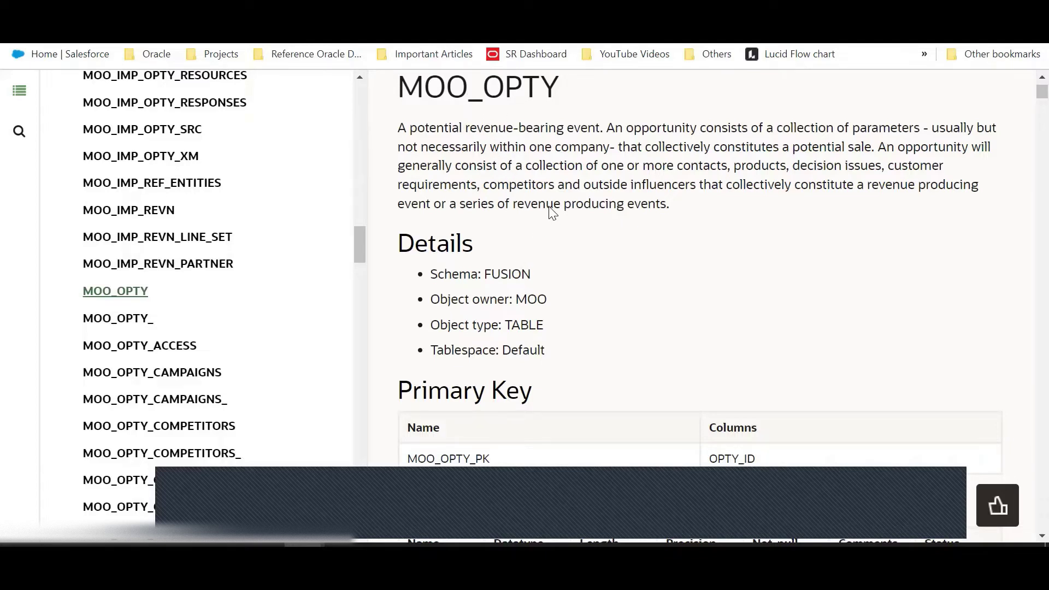
scroll(549, 210, down, 4)
scroll(463, 268, up, 4)
scroll(632, 230, down, 5)
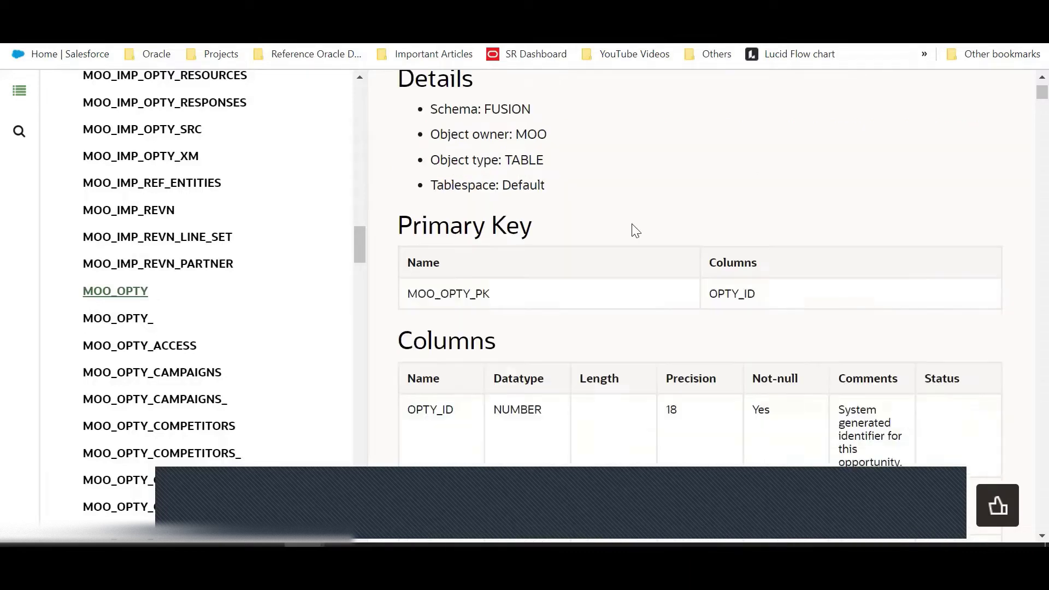
scroll(516, 277, up, 2)
scroll(555, 246, up, 5)
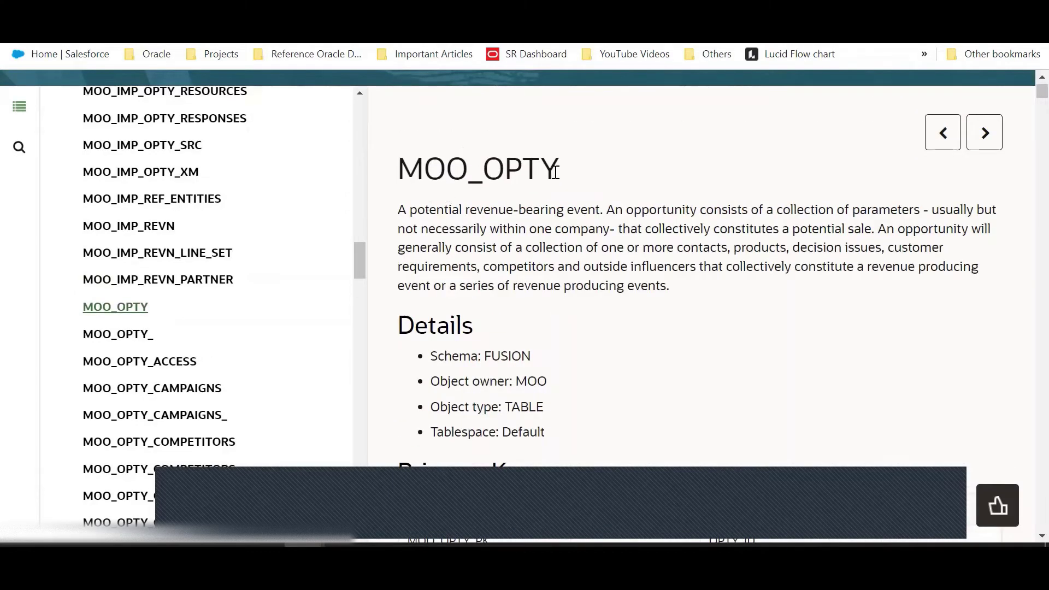
Examine the first columns of MOO_OPTY, from OPTY_ID through the opportunity number and name, highlighting OPTY_NUMBER and NAME.
scroll(555, 185, down, 6)
scroll(556, 181, down, 2)
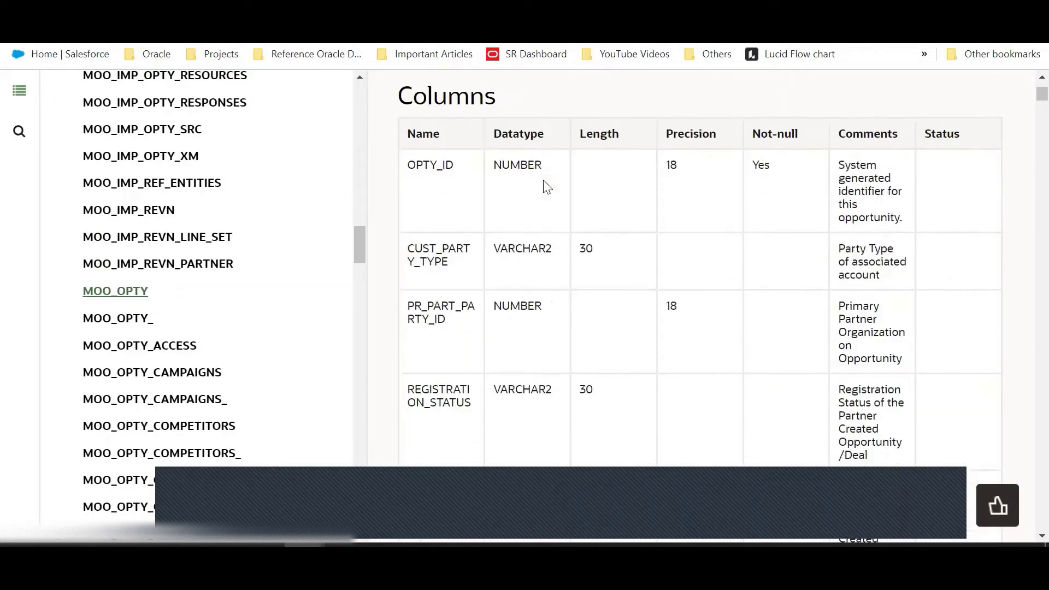
scroll(511, 178, up, 4)
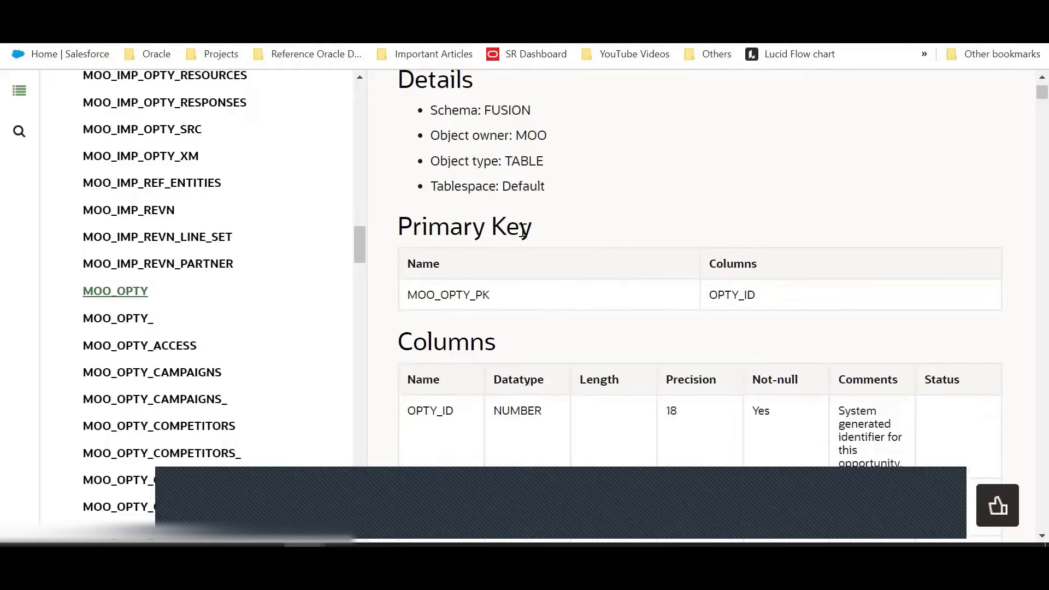
scroll(522, 234, down, 4)
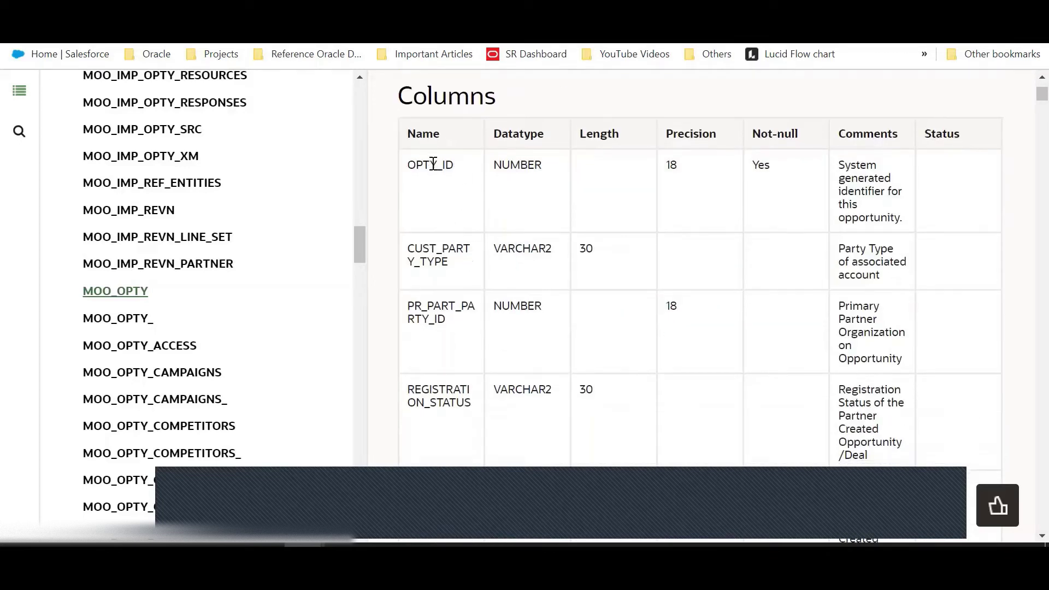
scroll(444, 222, down, 1)
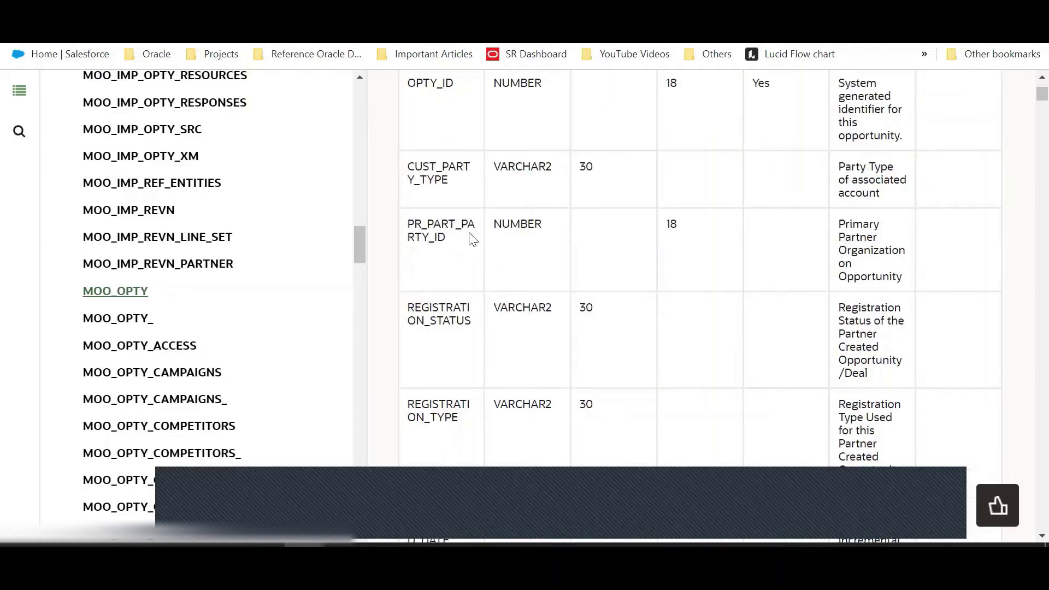
scroll(445, 244, down, 3)
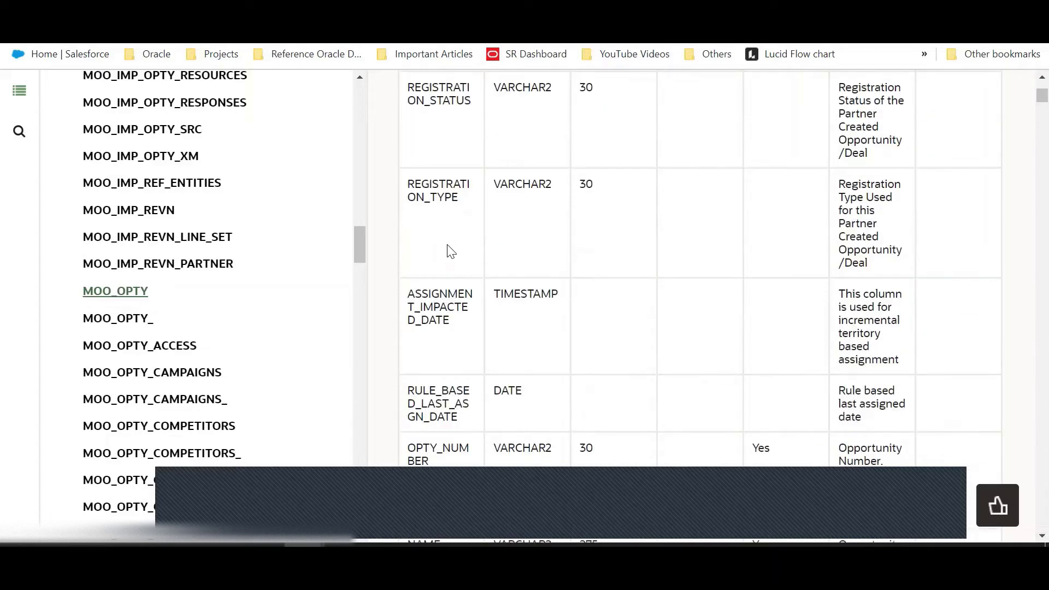
scroll(450, 244, down, 2)
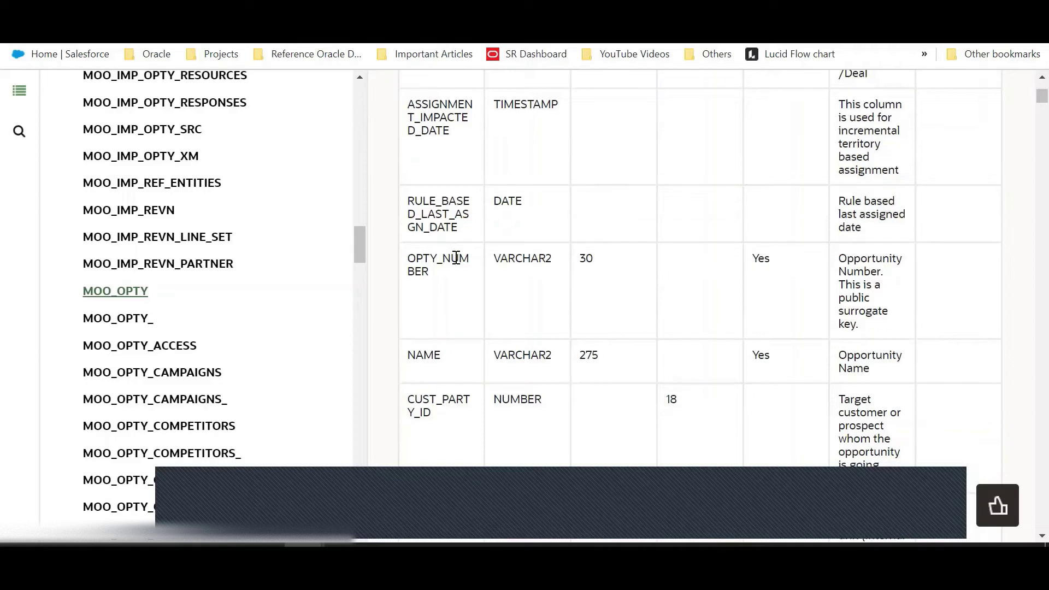
double_click(457, 258)
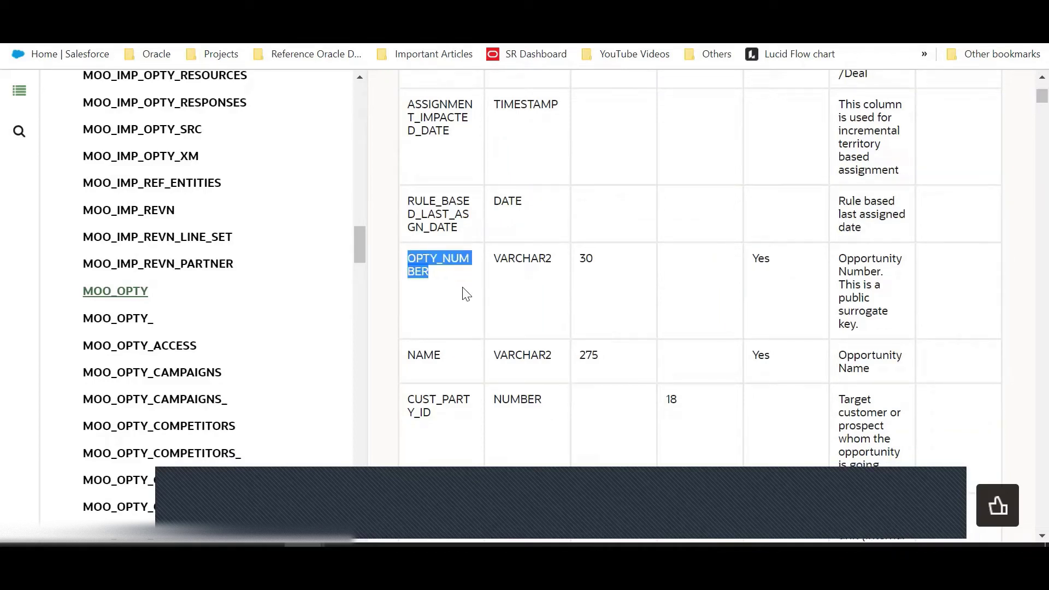
double_click(426, 355)
scroll(813, 284, down, 1)
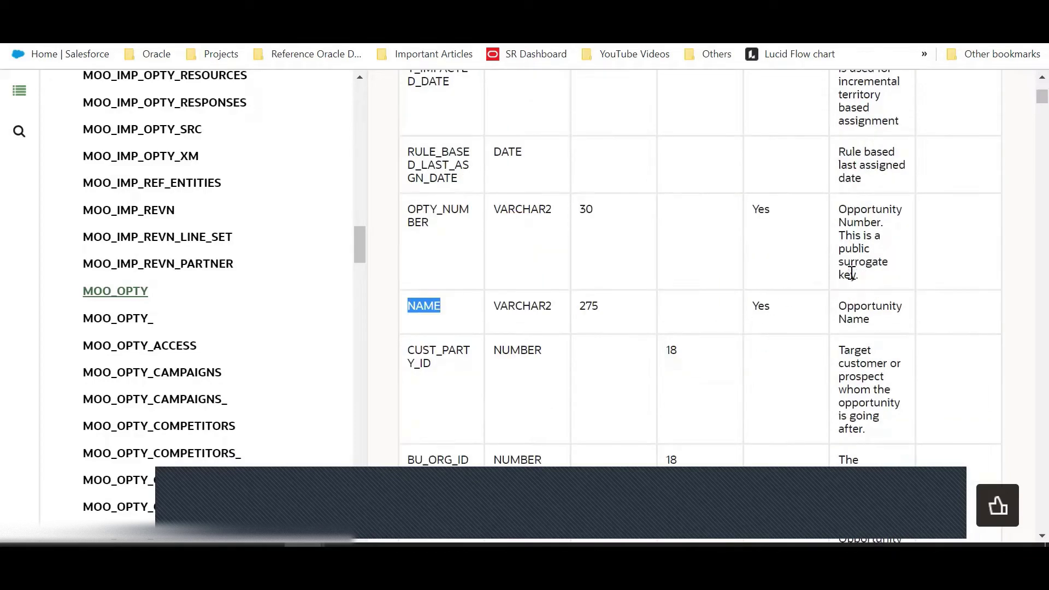
Review the headings of the MOO_OPTY Columns table, highlighting Name and Comments.
scroll(593, 335, up, 6)
scroll(623, 260, up, 5)
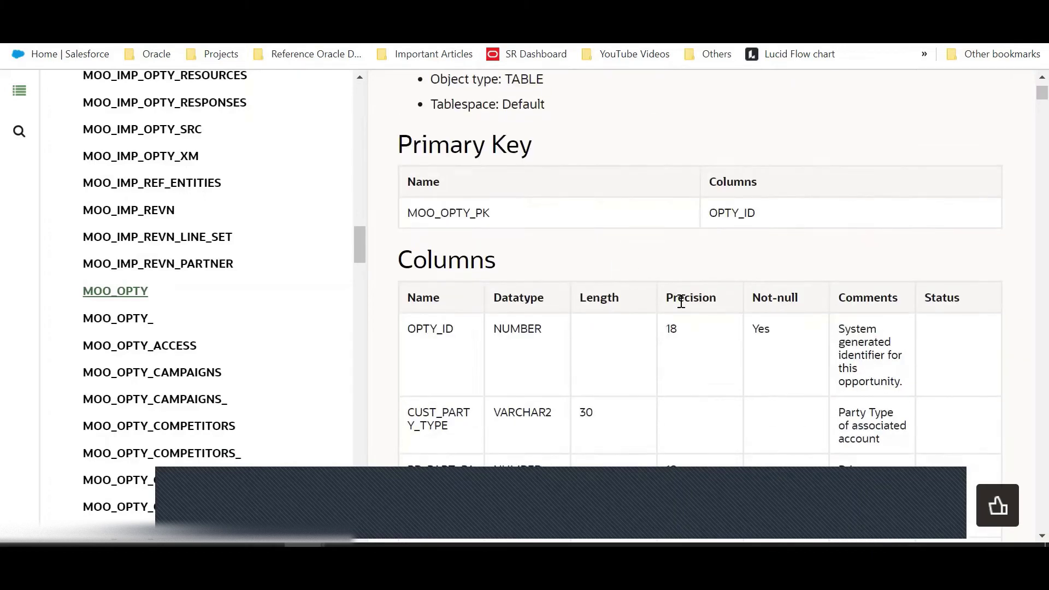
scroll(680, 300, down, 1)
double_click(432, 216)
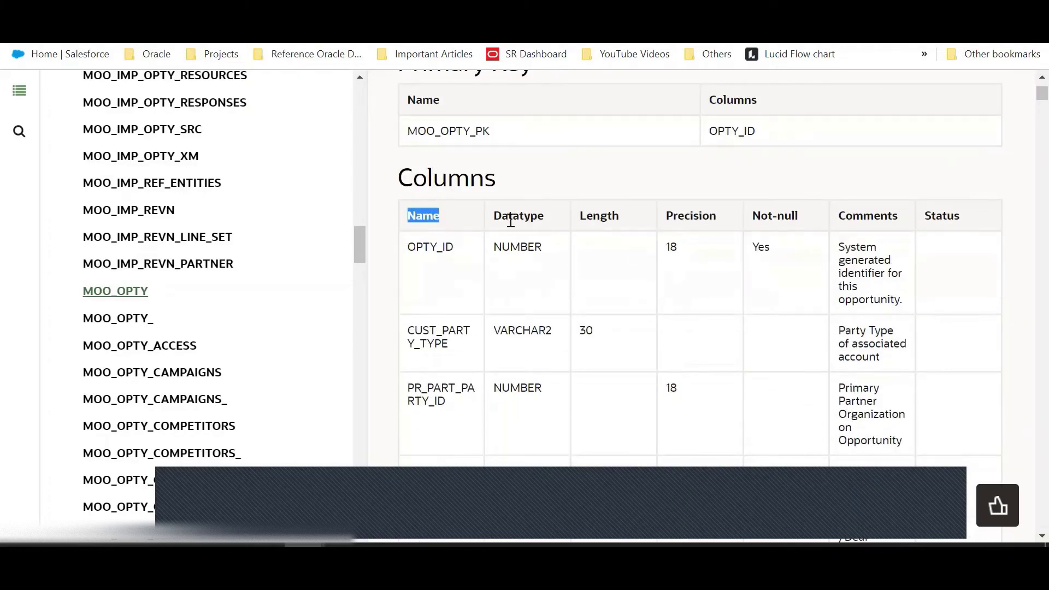
click(520, 214)
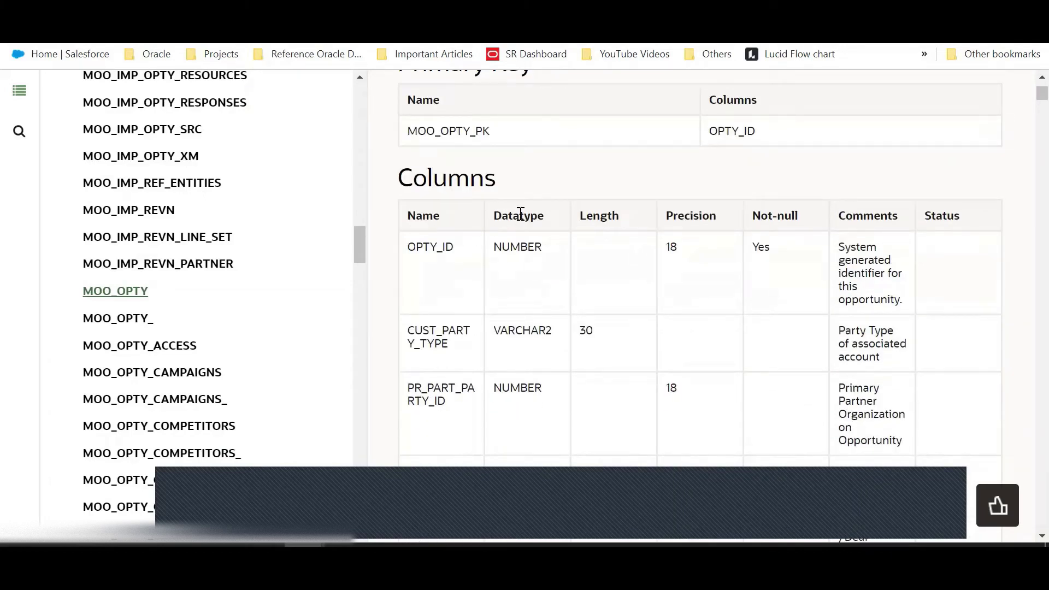
double_click(867, 214)
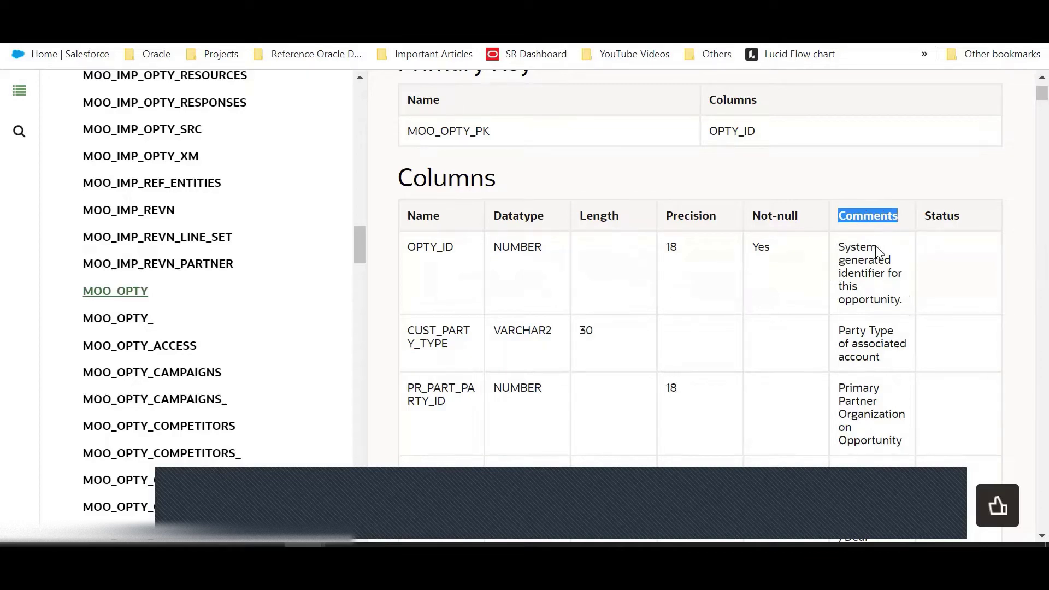
Look through the standard MOO_OPTY columns with their data types and comments, from OPTY_ID on to the strategic value and risk level fields.
scroll(857, 219, down, 1)
scroll(450, 254, down, 4)
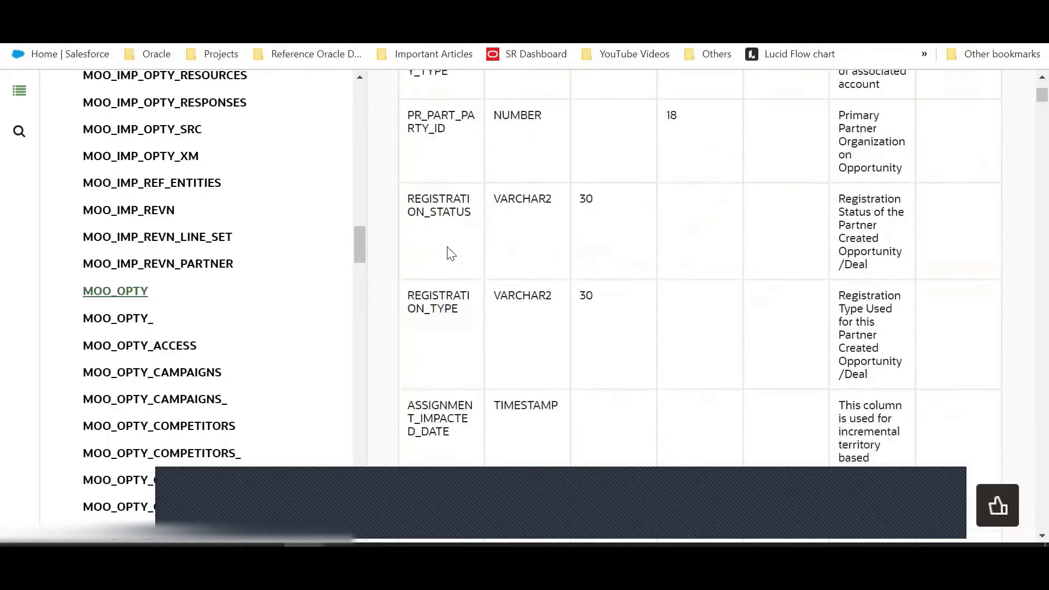
scroll(450, 254, down, 15)
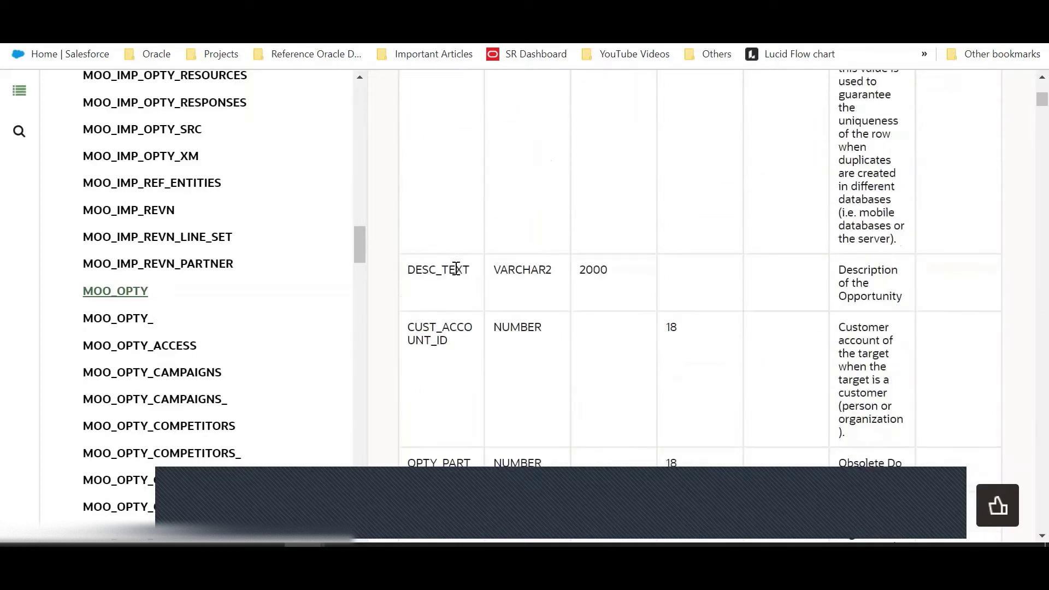
scroll(460, 277, down, 12)
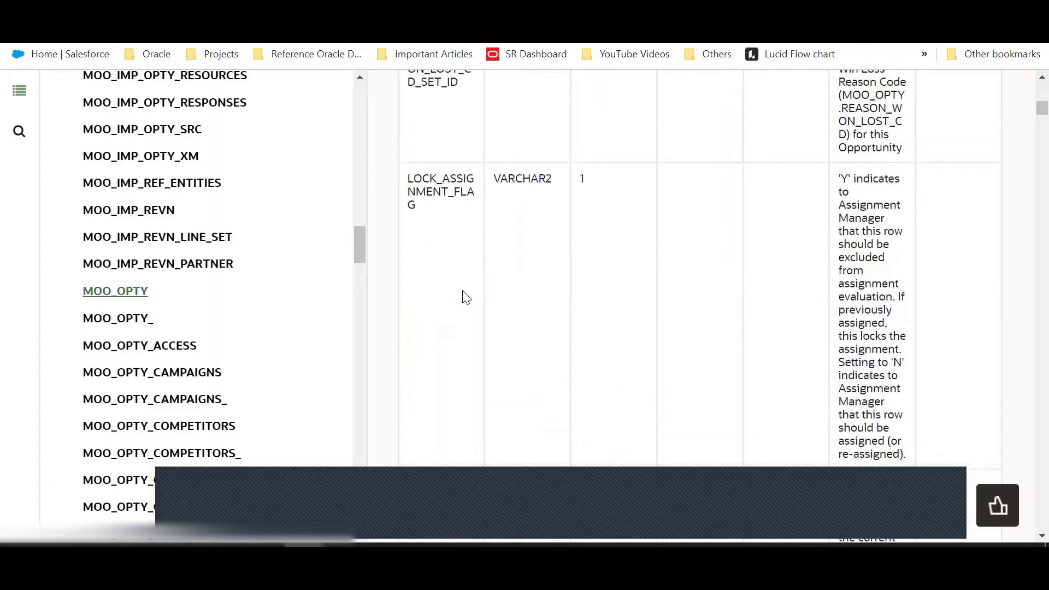
scroll(466, 298, up, 15)
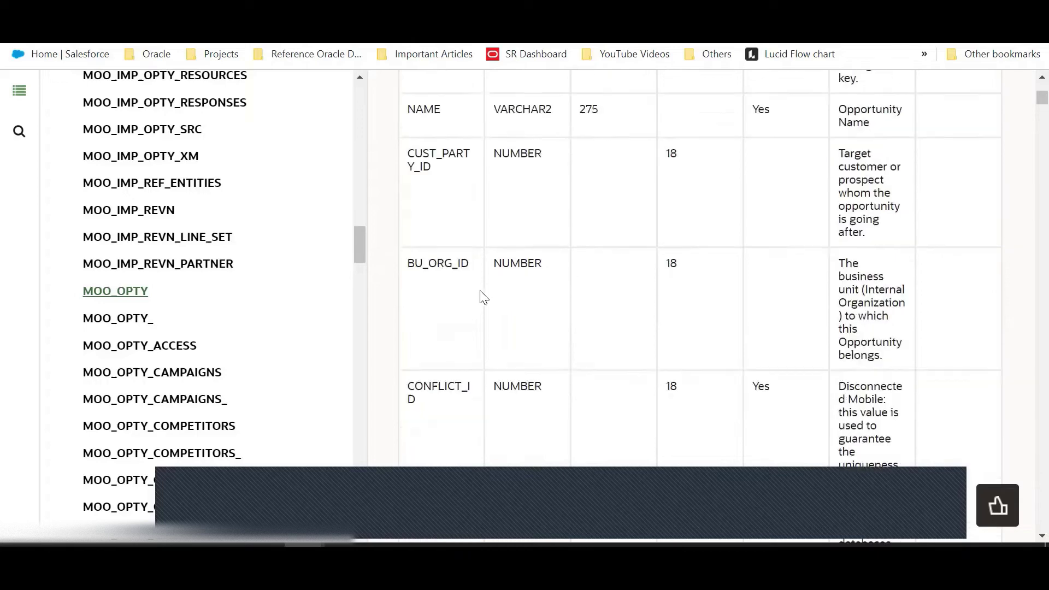
scroll(508, 242, up, 10)
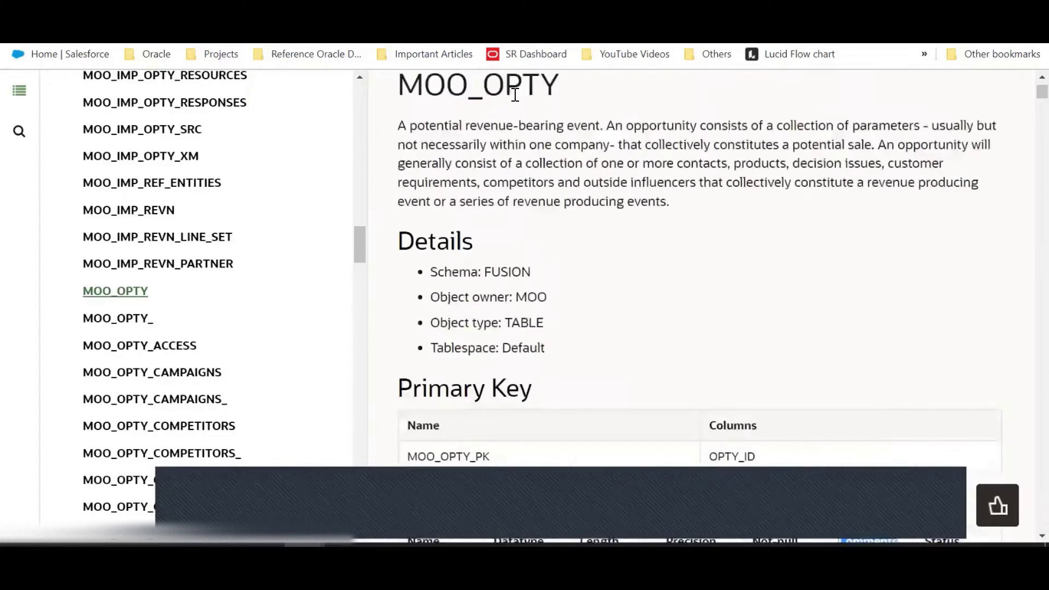
scroll(524, 272, down, 4)
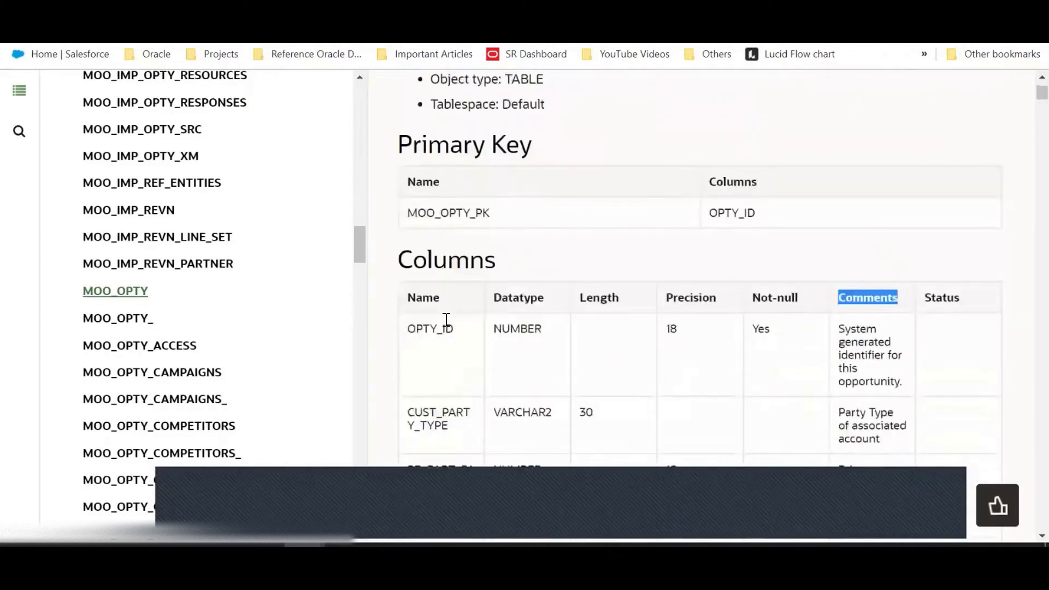
scroll(448, 317, down, 4)
scroll(492, 218, up, 1)
scroll(434, 270, down, 12)
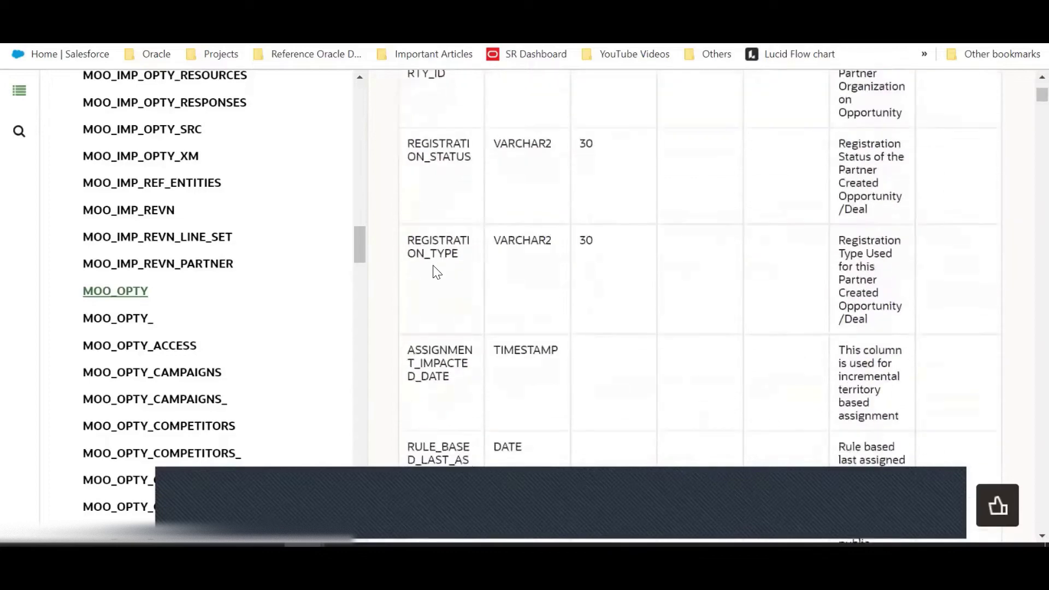
scroll(458, 313, down, 15)
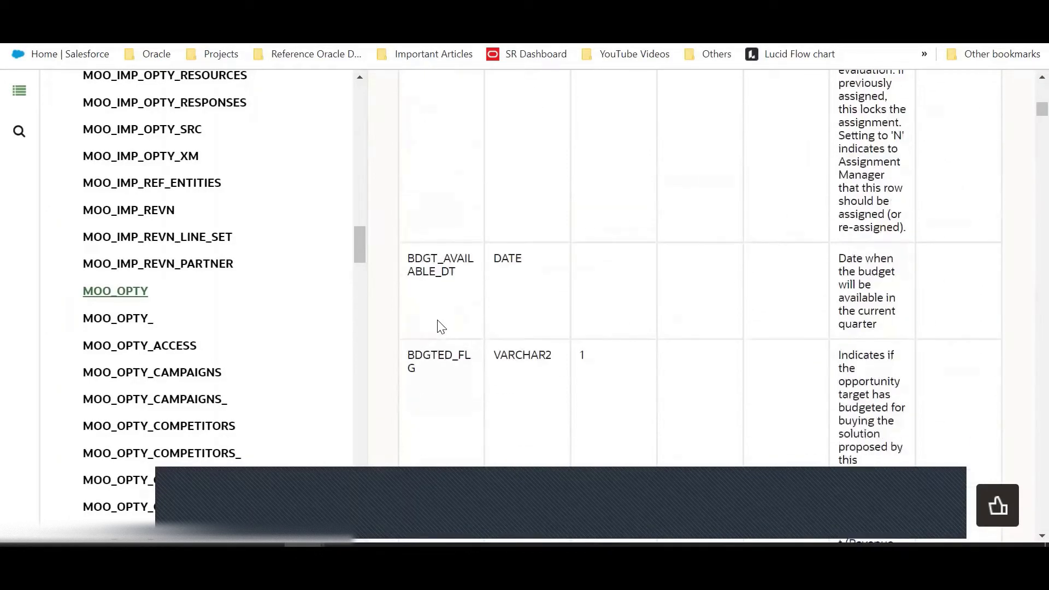
scroll(996, 174, down, 6)
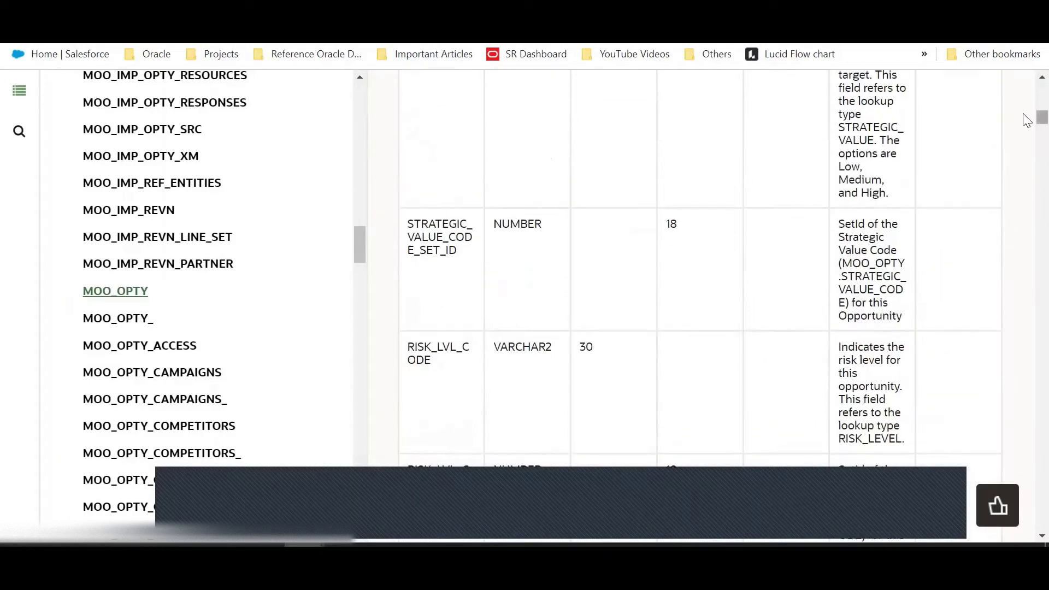
Examine the EXTN_ATTRIBUTE columns of MOO_OPTY that are reserved for custom extension attributes, including the character, timestamp and number ones.
drag(1037, 117, 1038, 180)
scroll(1025, 185, down, 15)
scroll(1037, 175, up, 14)
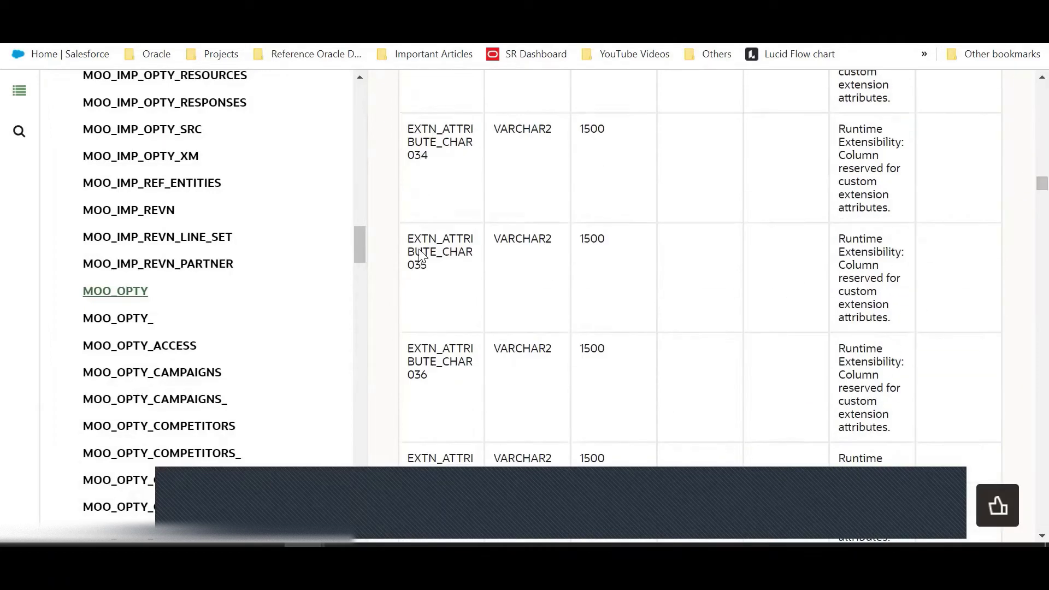
scroll(452, 210, up, 2)
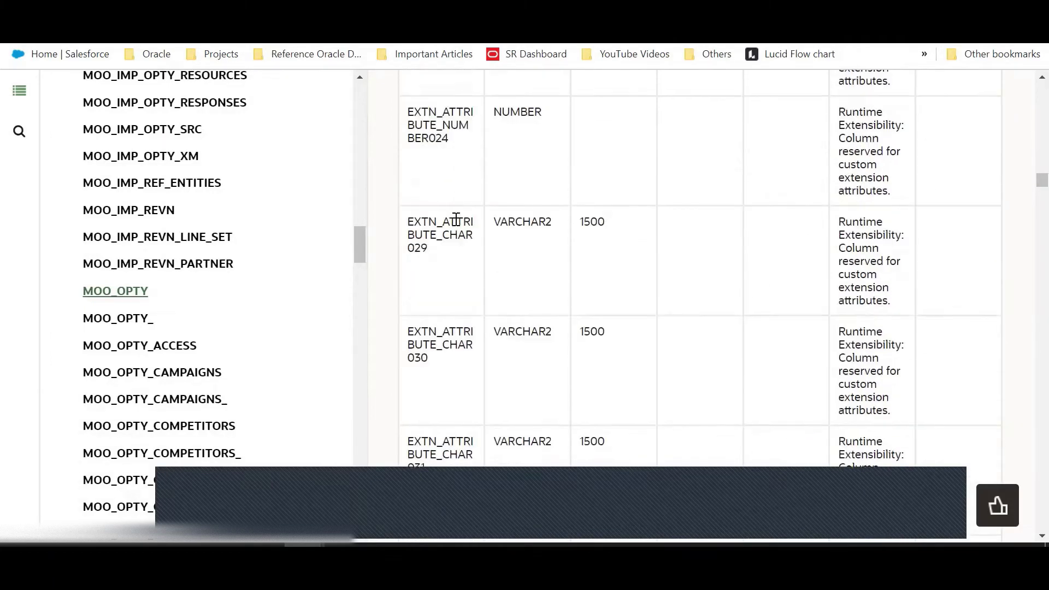
scroll(456, 219, up, 15)
scroll(456, 219, up, 13)
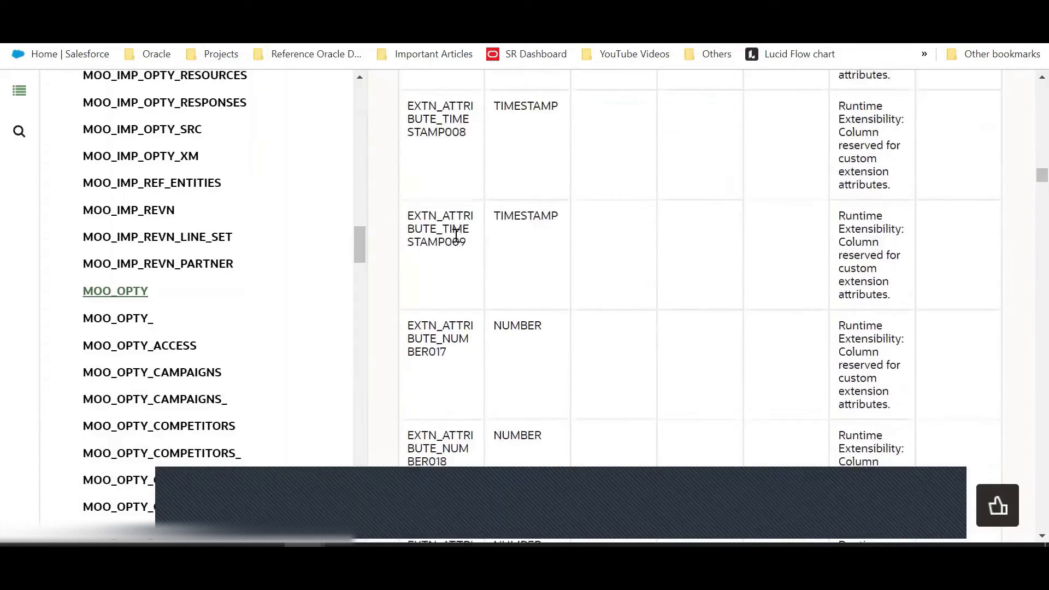
scroll(445, 196, up, 12)
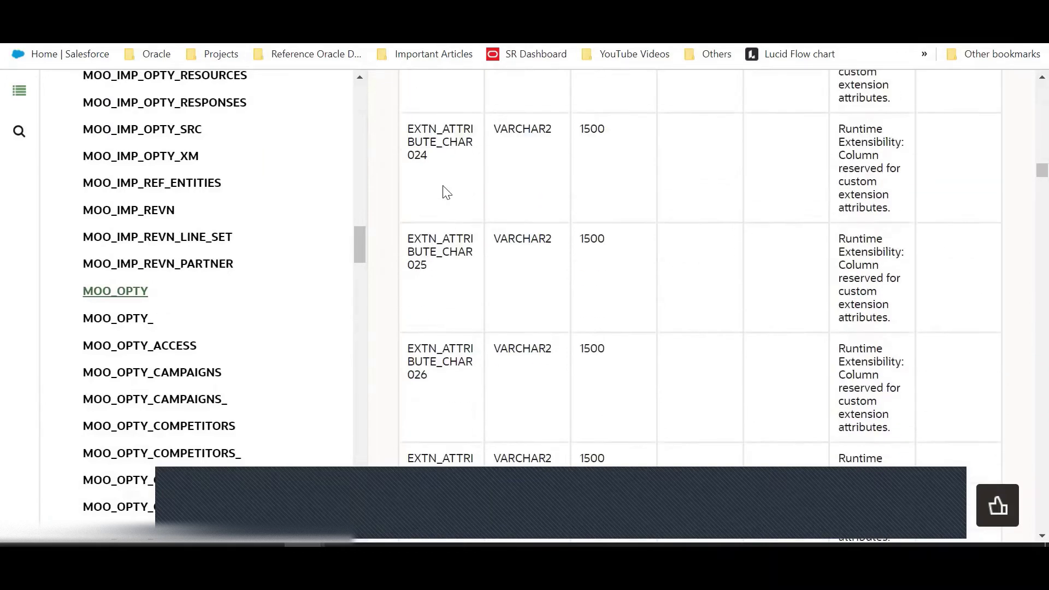
scroll(445, 186, up, 10)
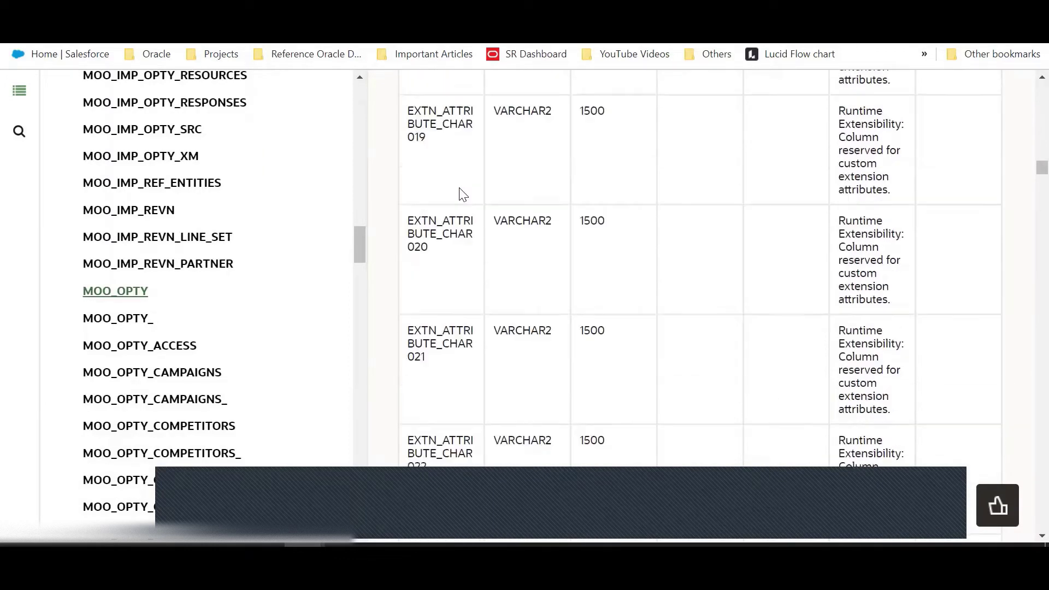
scroll(445, 186, up, 7)
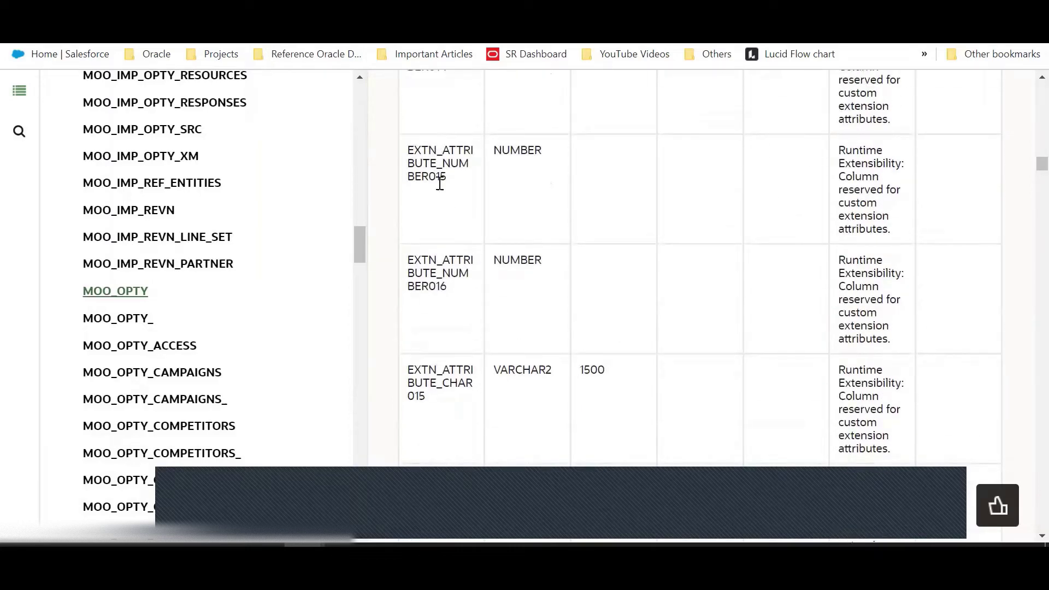
scroll(438, 188, up, 10)
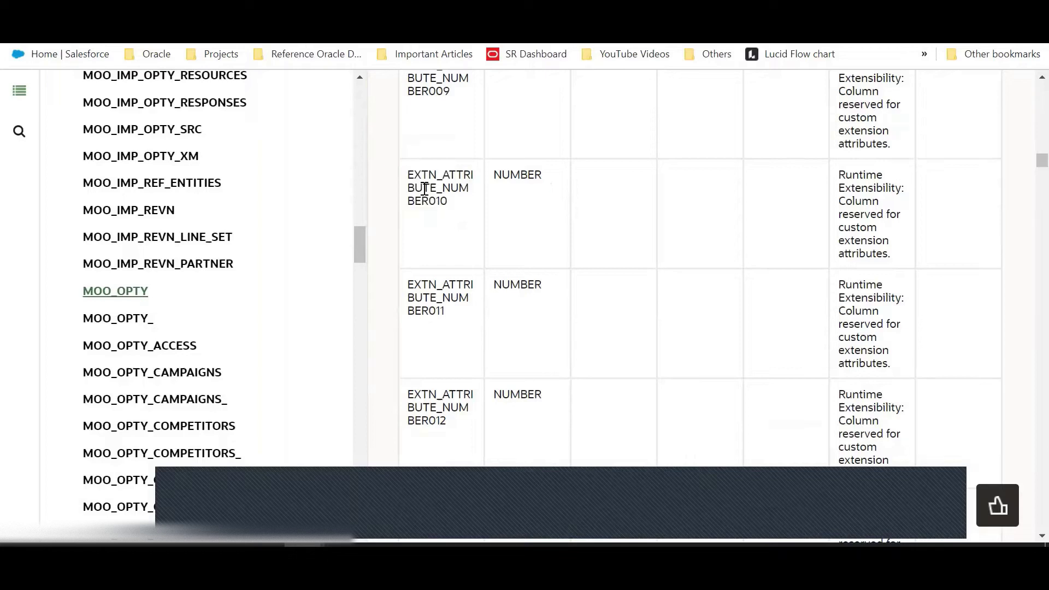
Highlight the column name EXTN_ATTRIBUTE_NUMBER010 in the MOO_OPTY Columns table.
double_click(443, 201)
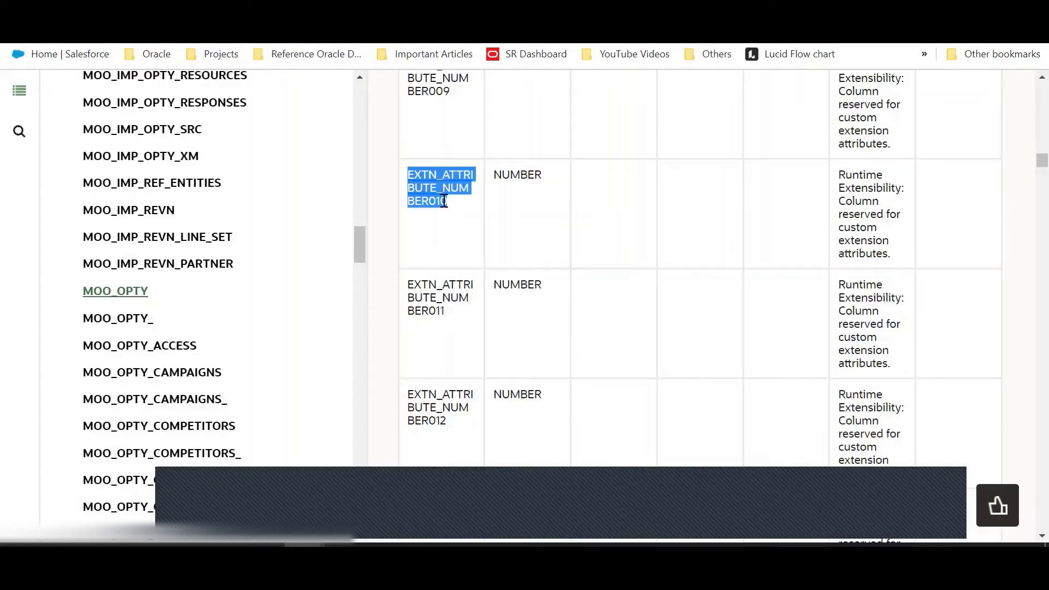
click(435, 191)
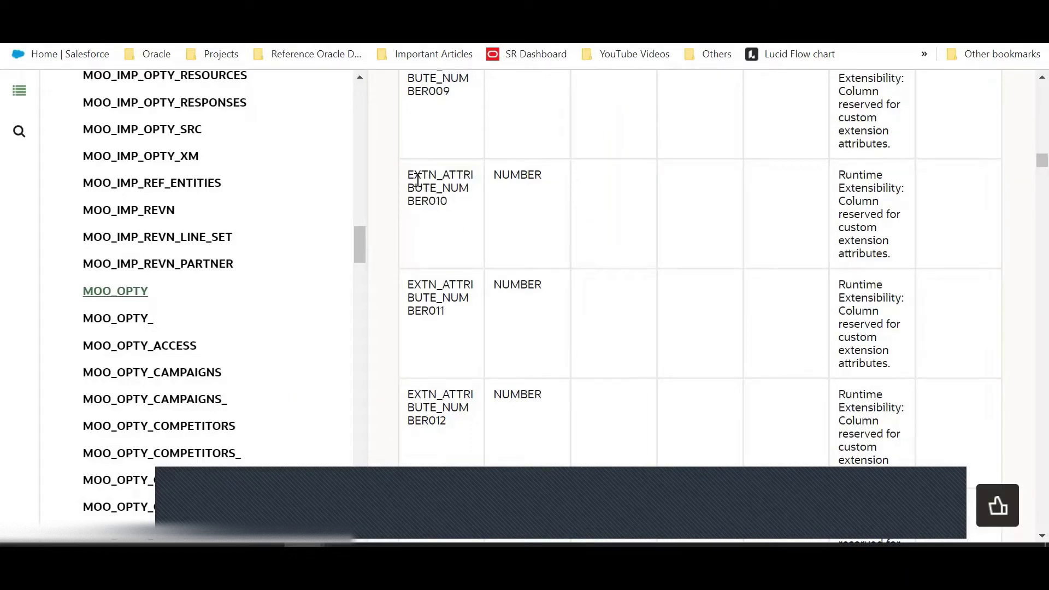
drag(407, 173, 444, 211)
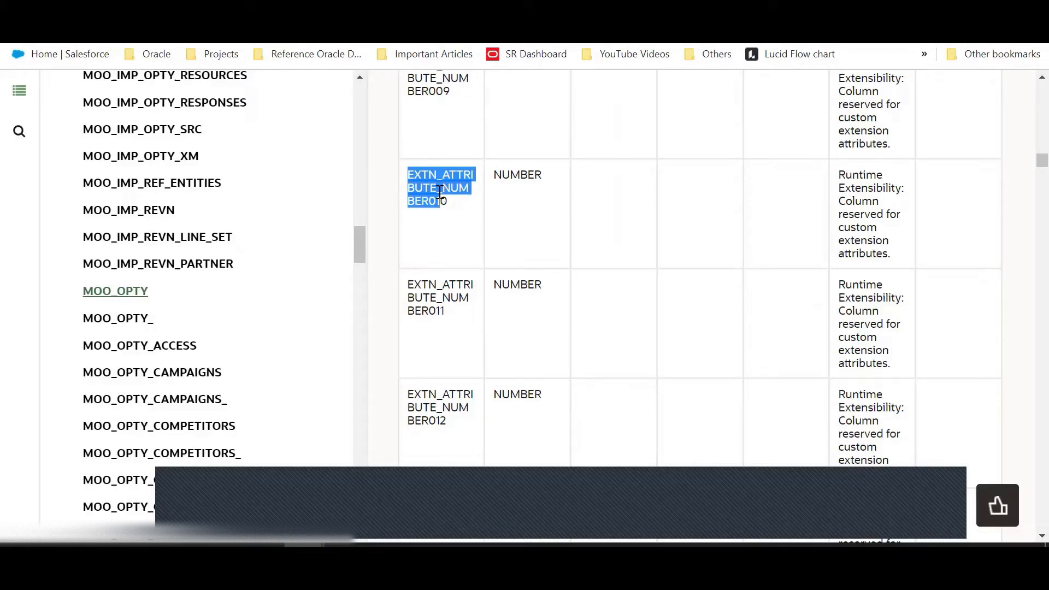
Select the full name EXTN_ATTRIBUTE_NUMBER010 and look through the further EXTN_ATTRIBUTE number, character and CLOB columns of MOO_OPTY.
click(411, 172)
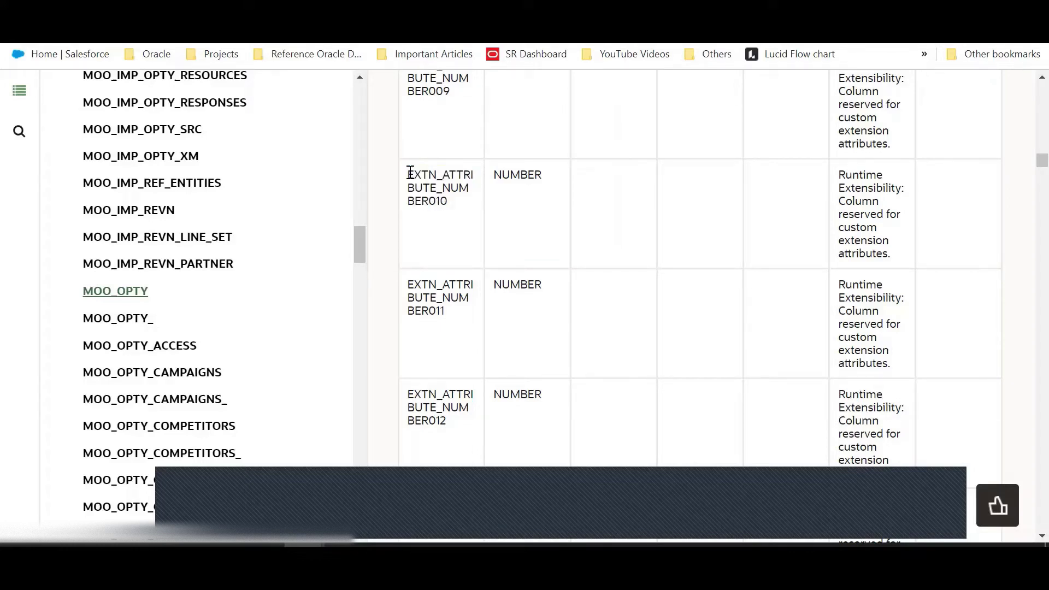
drag(410, 176, 454, 211)
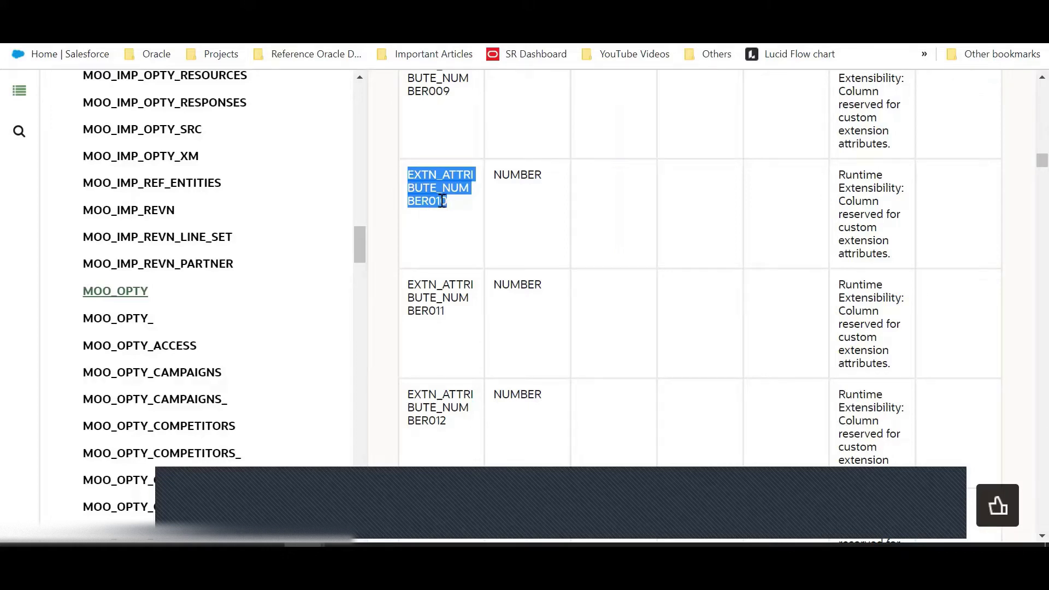
click(430, 190)
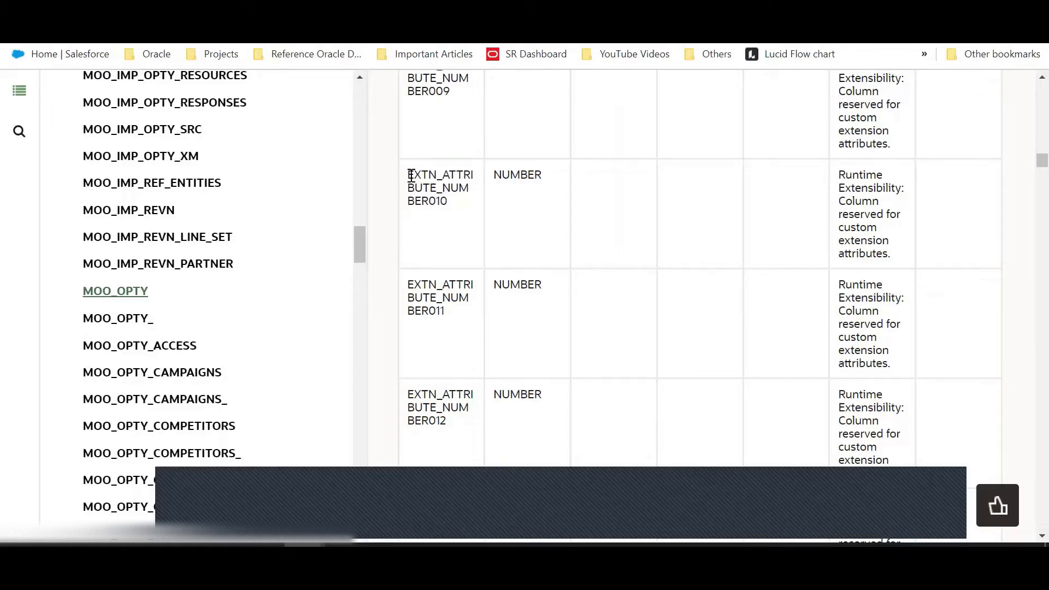
double_click(444, 202)
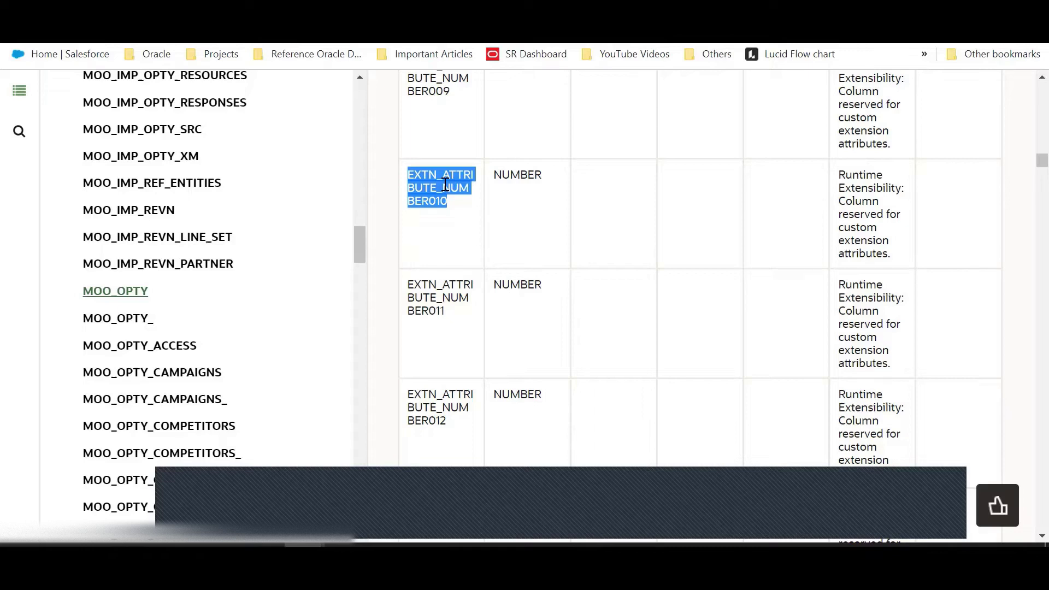
scroll(452, 208, down, 1)
scroll(457, 210, down, 15)
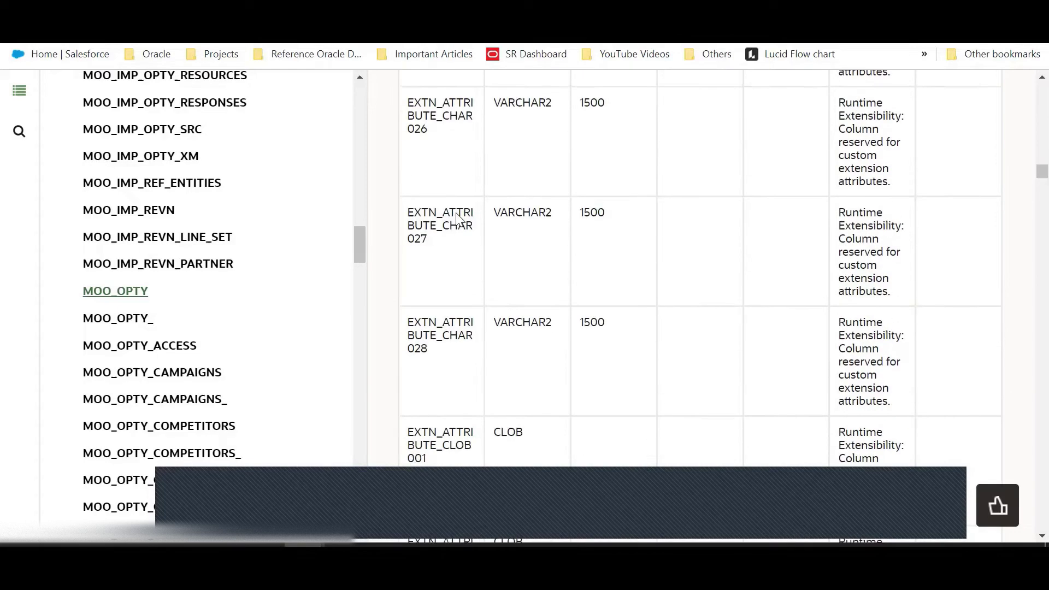
scroll(457, 218, up, 5)
scroll(471, 197, up, 6)
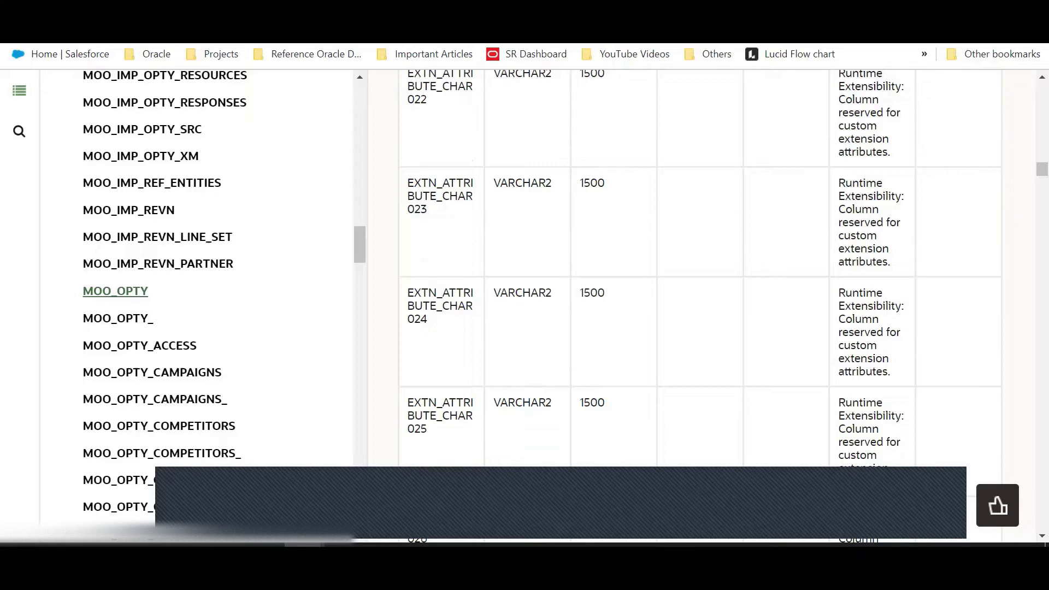
scroll(521, 261, up, 20)
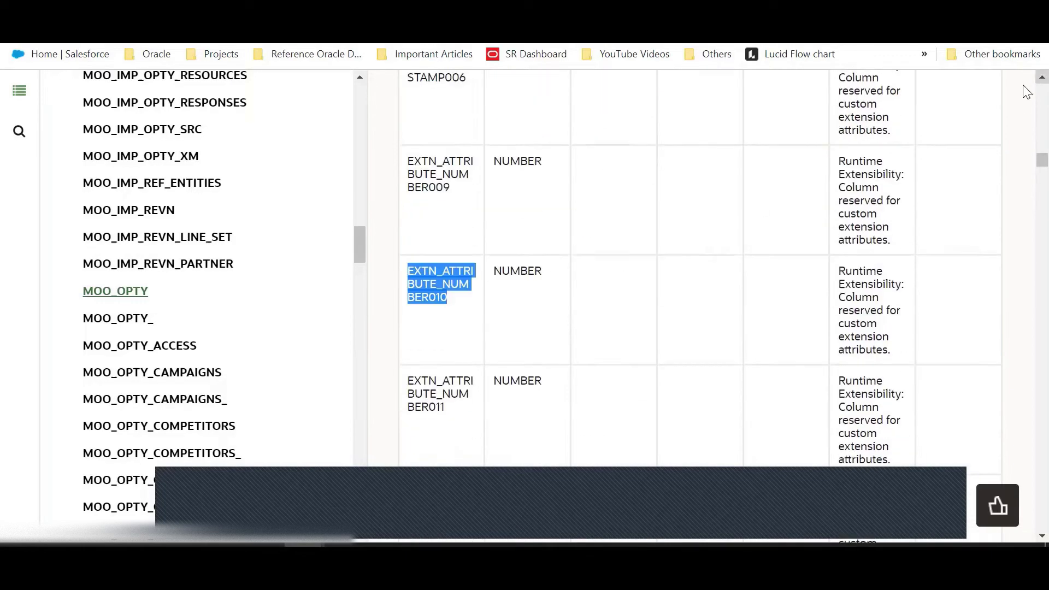
Copy the table name MOO_OPTY from the documentation page heading and return to the new SQL data set in BI Publisher.
drag(1041, 159, 1024, 99)
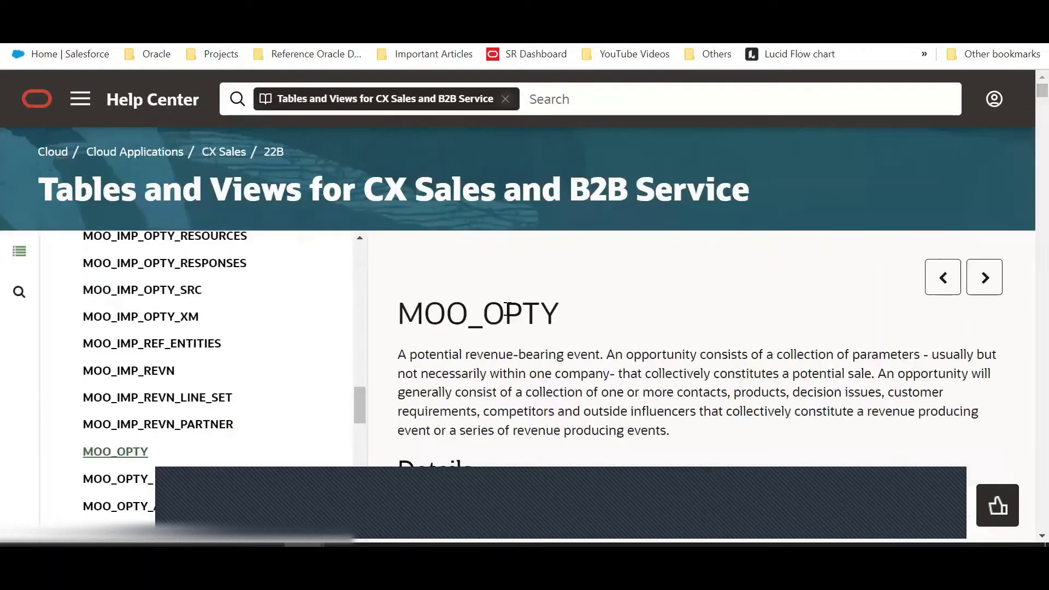
double_click(502, 313)
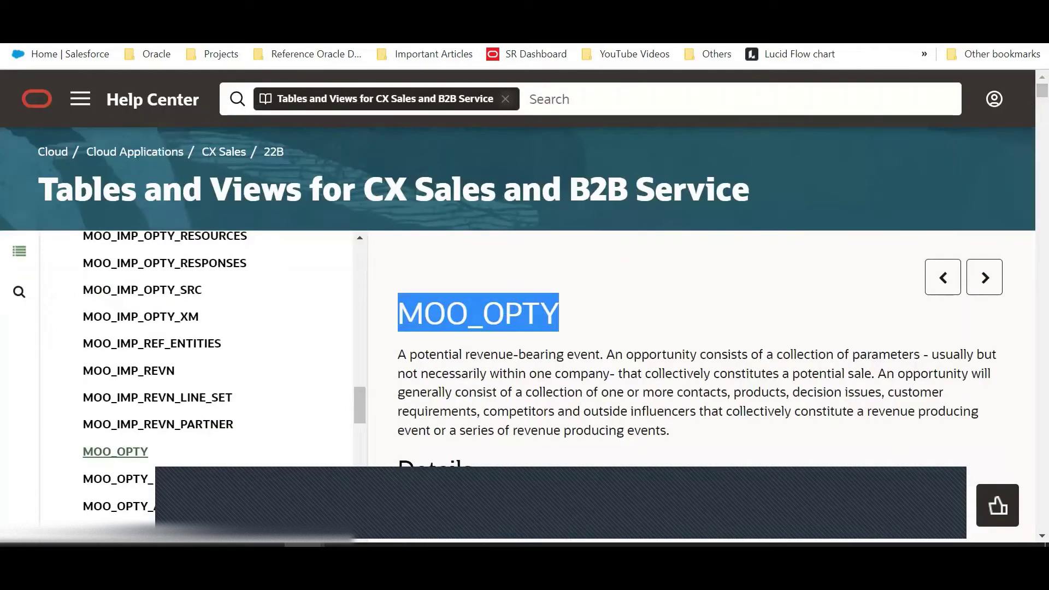
click(382, 8)
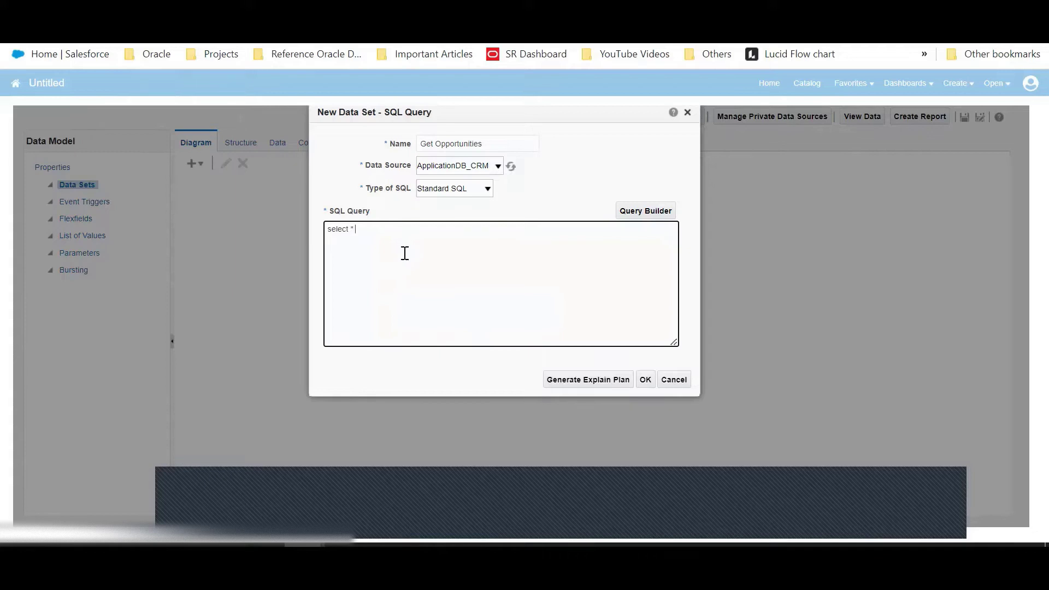
Complete the SQL query as select * from MOO_OPTY and create the Get Opportunities data set.
text(MOO_OPTY)
text(f)
text(rom)
double_click(389, 230)
click(645, 380)
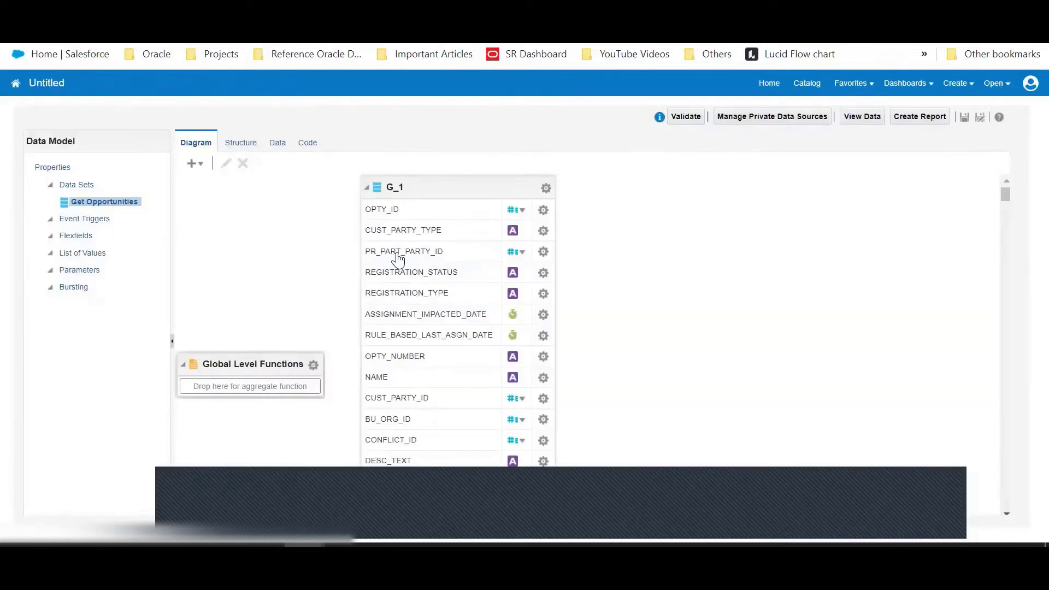
Compare the columns in the data set's G_1 group with the documented MOO_OPTY columns, including the EXTN_ATTRIBUTE ones.
scroll(440, 229, down, 8)
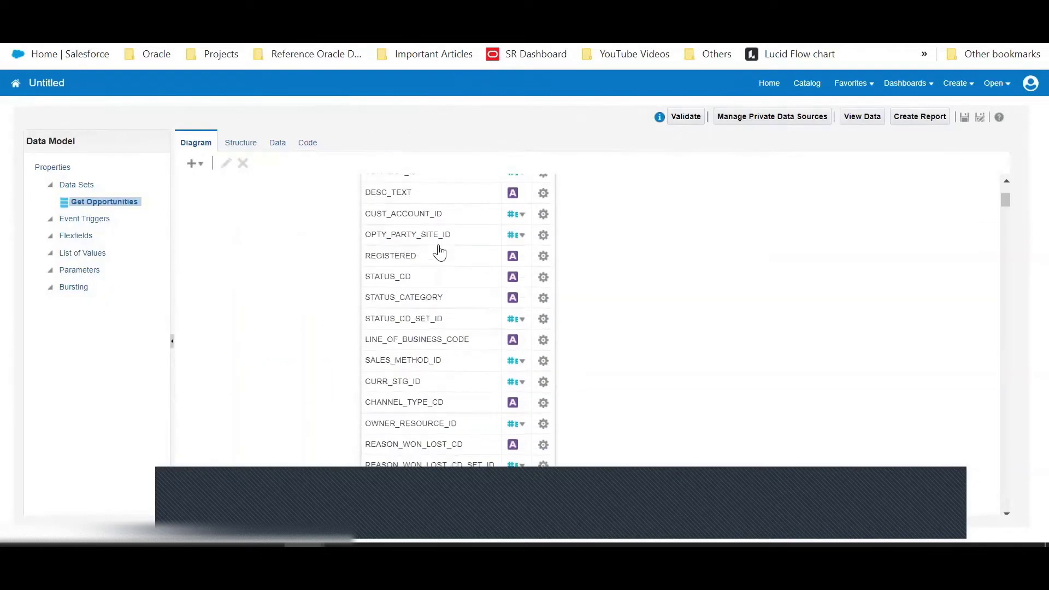
scroll(456, 288, down, 10)
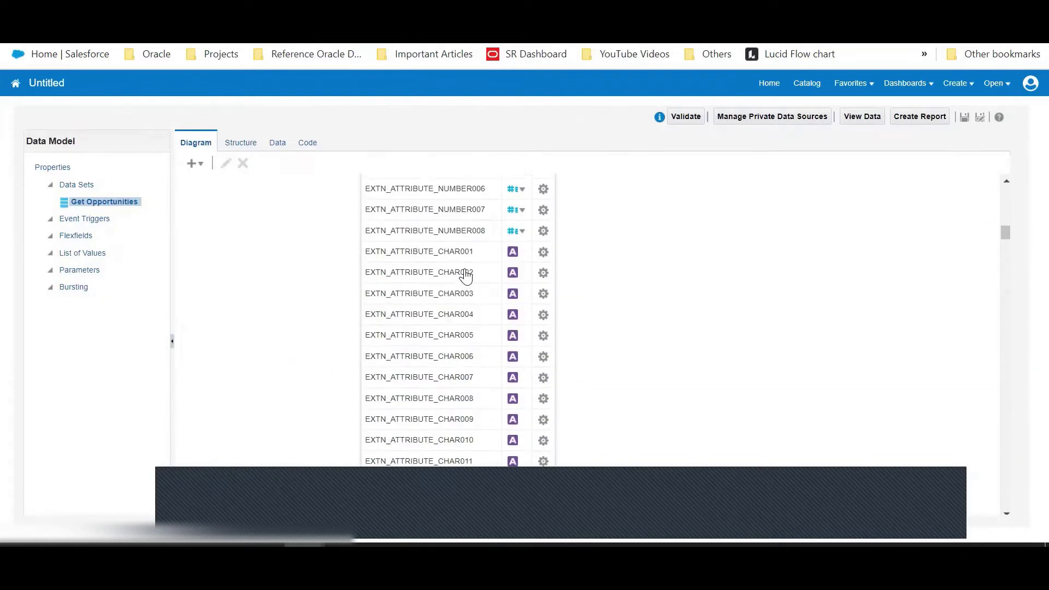
scroll(466, 281, down, 10)
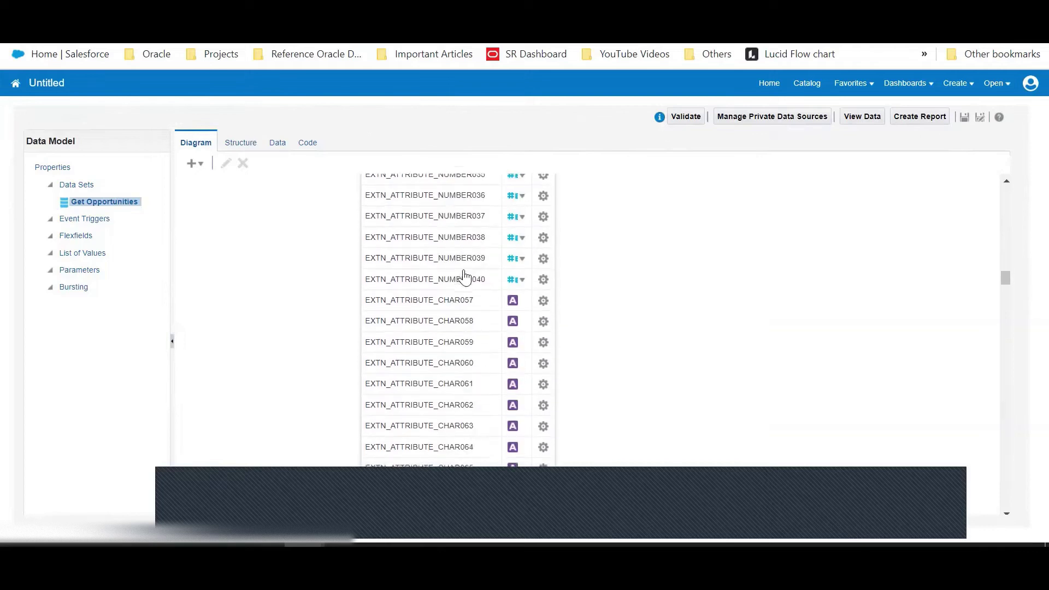
scroll(494, 266, up, 5)
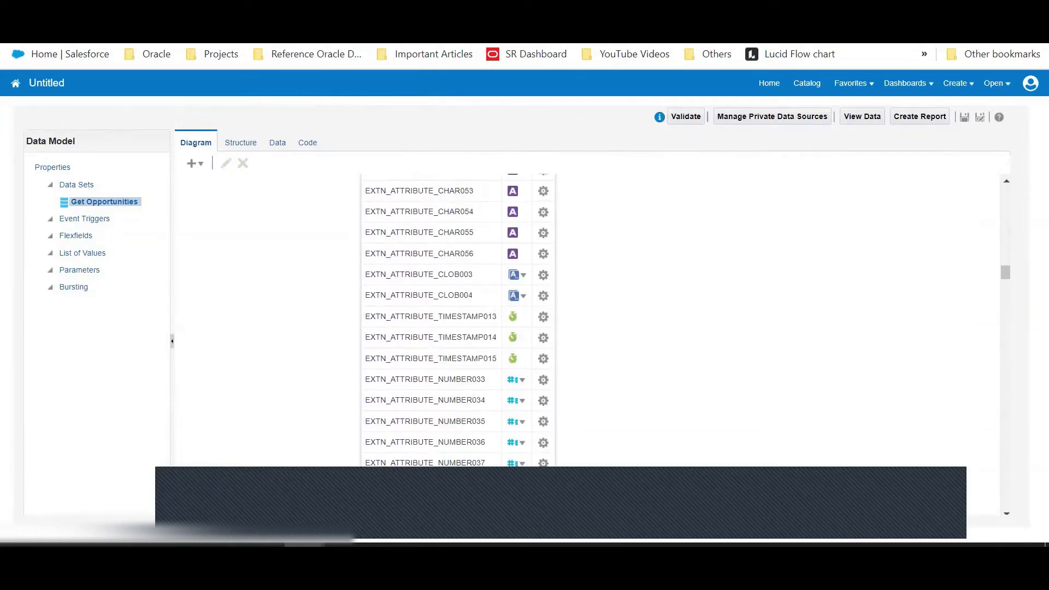
key(ctrl+Tab)
scroll(524, 218, down, 10)
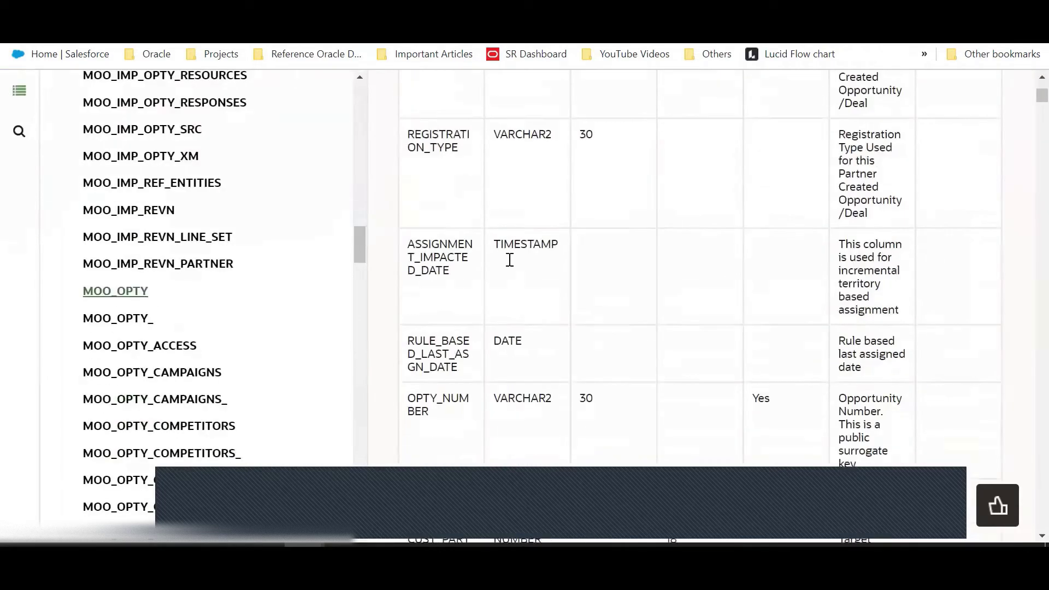
scroll(517, 276, up, 5)
key(ctrl+shift+Tab)
scroll(563, 298, down, 5)
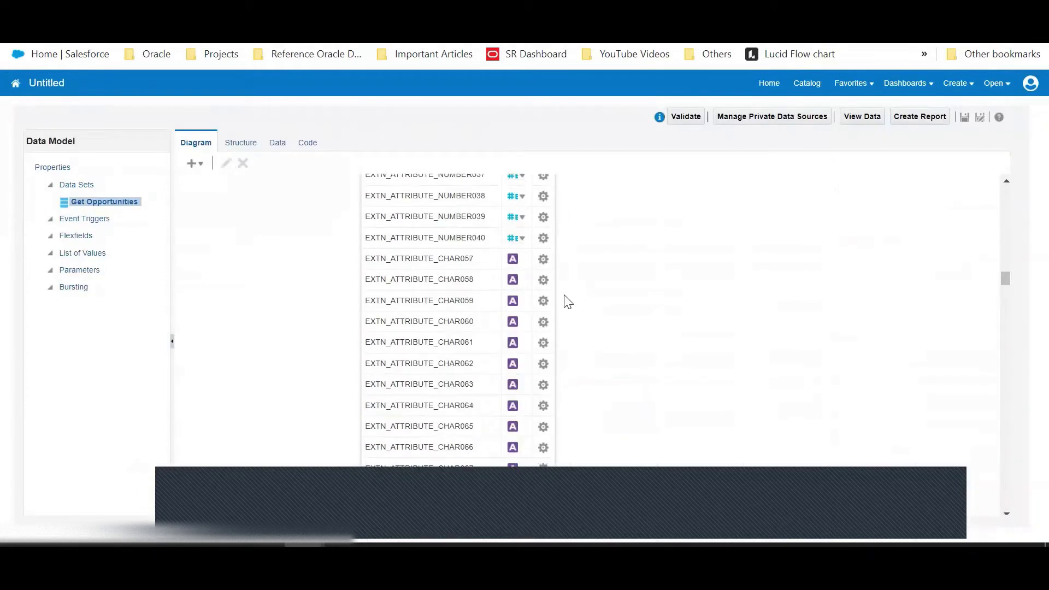
scroll(495, 353, up, 5)
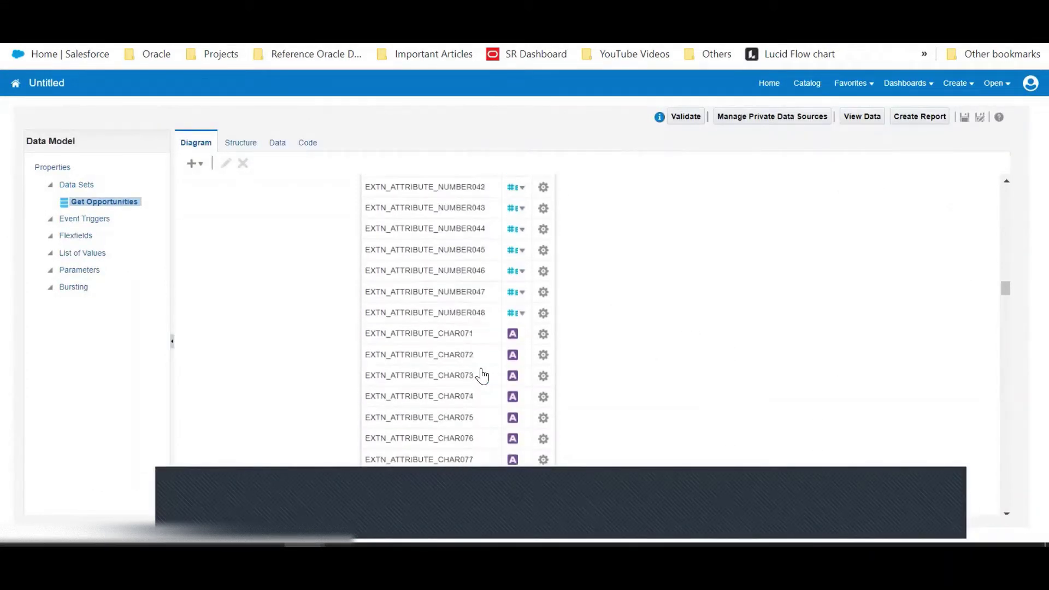
scroll(482, 377, down, 2)
scroll(482, 377, up, 10)
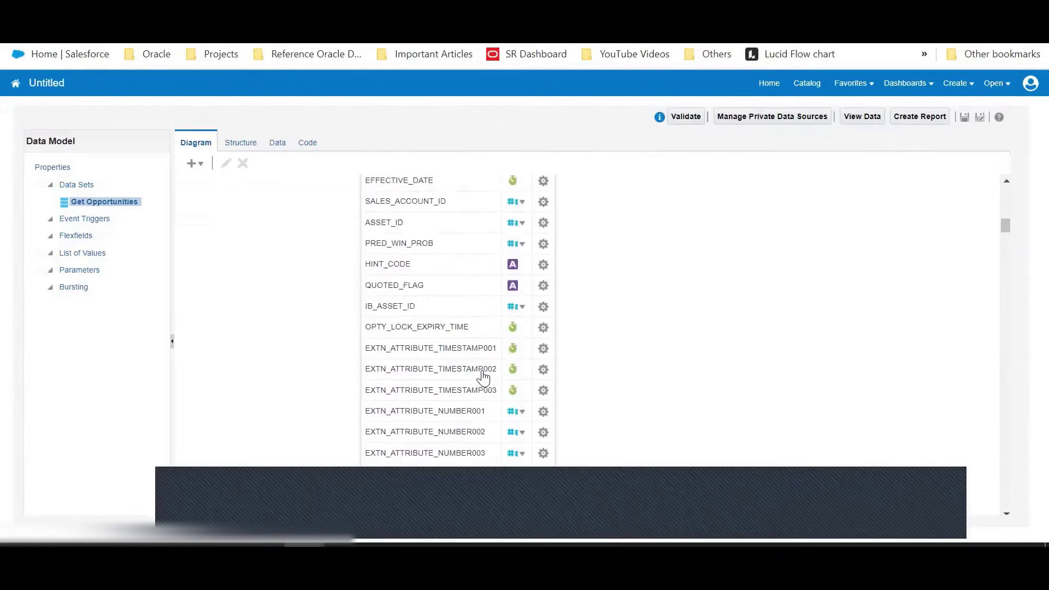
scroll(483, 377, up, 10)
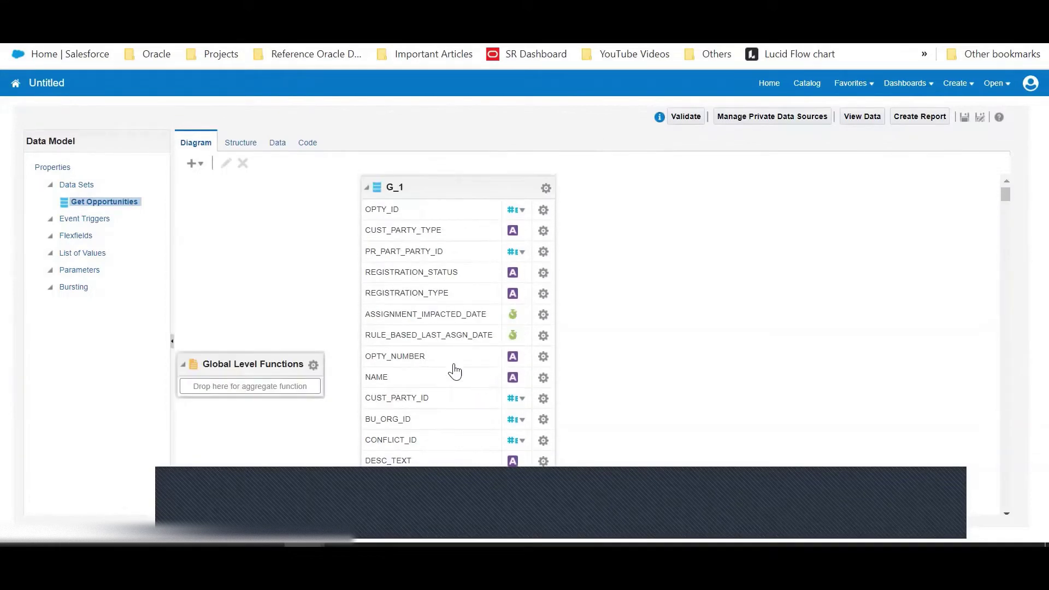
Preview 5 rows of the Get Opportunities data, examining the records in Tree View and in Table View.
click(277, 143)
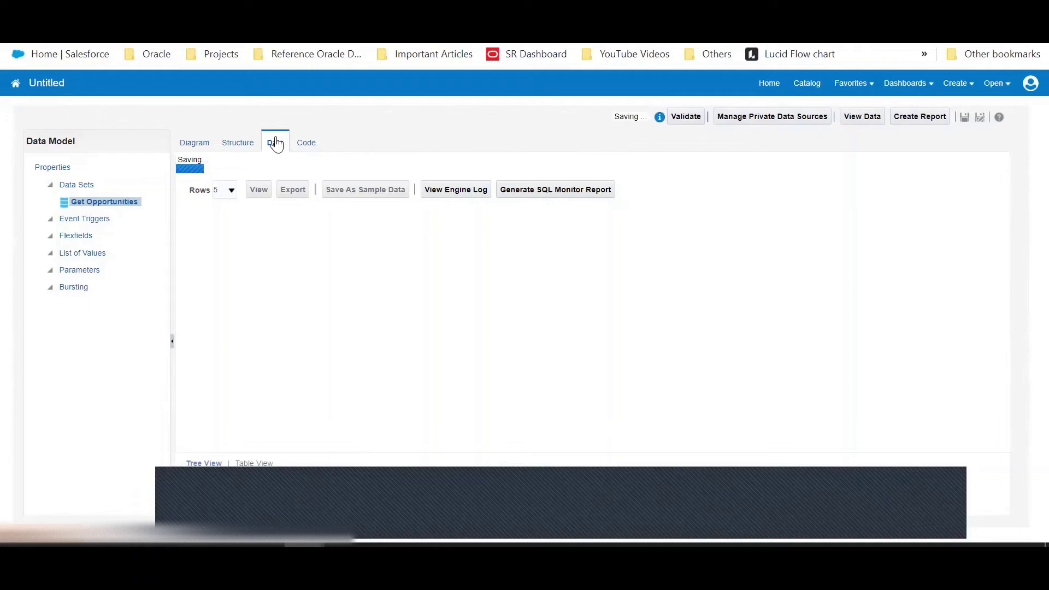
click(261, 171)
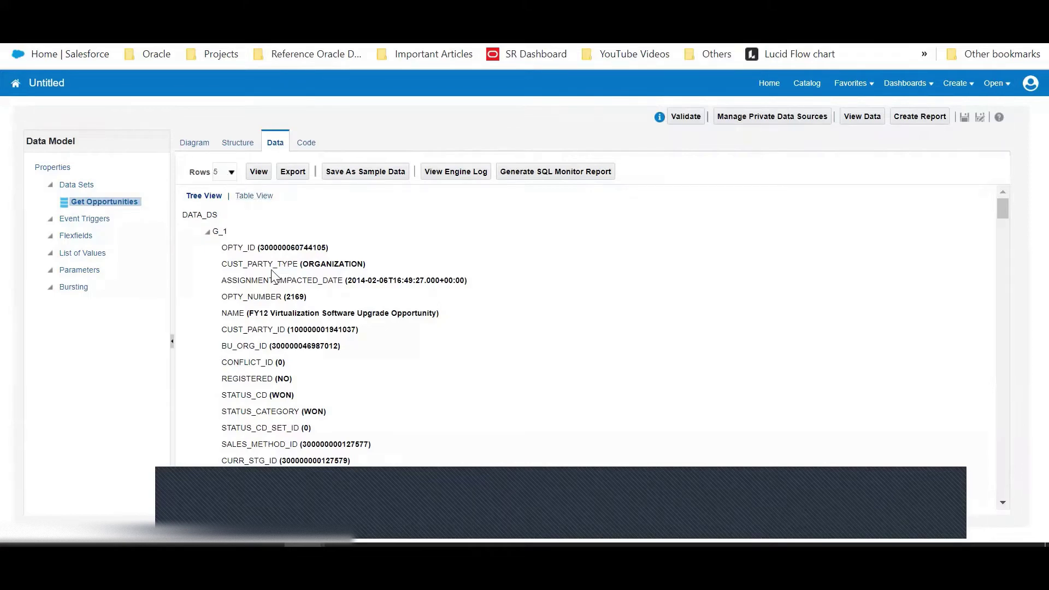
scroll(255, 252, down, 1)
scroll(256, 252, down, 10)
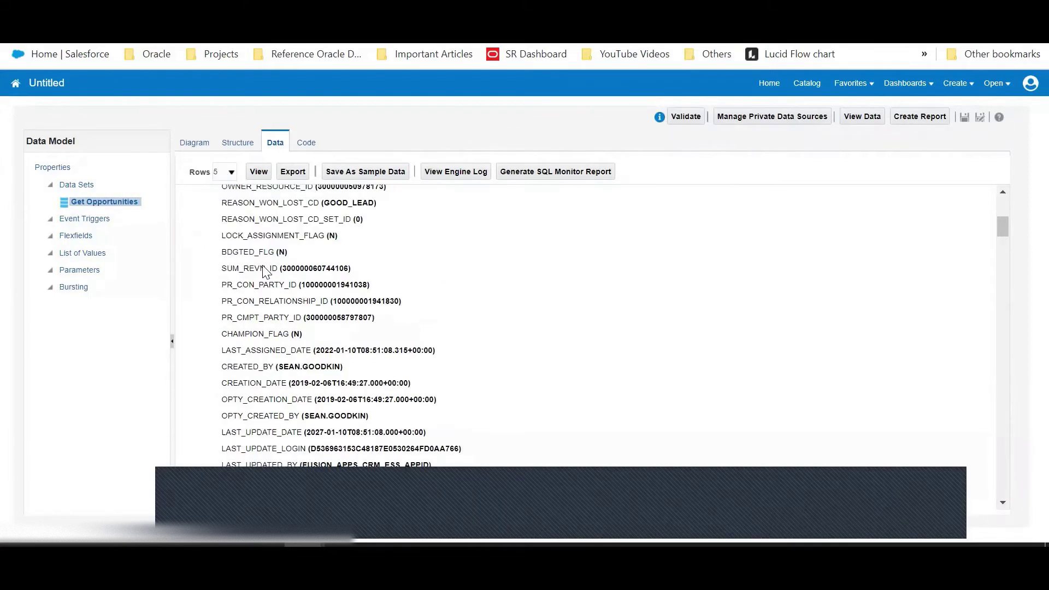
scroll(290, 304, up, 11)
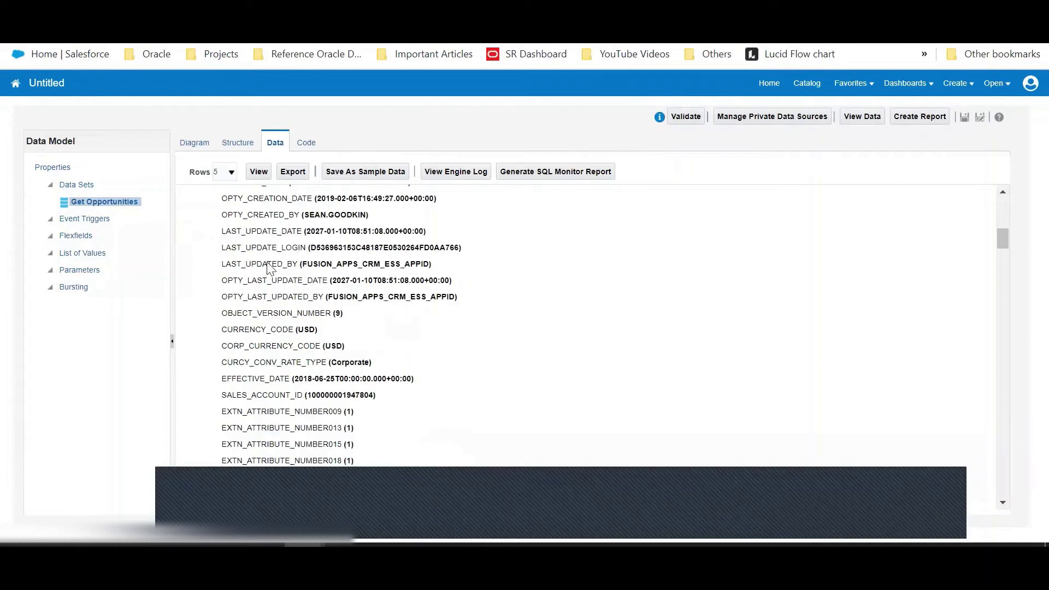
scroll(254, 200, up, 1)
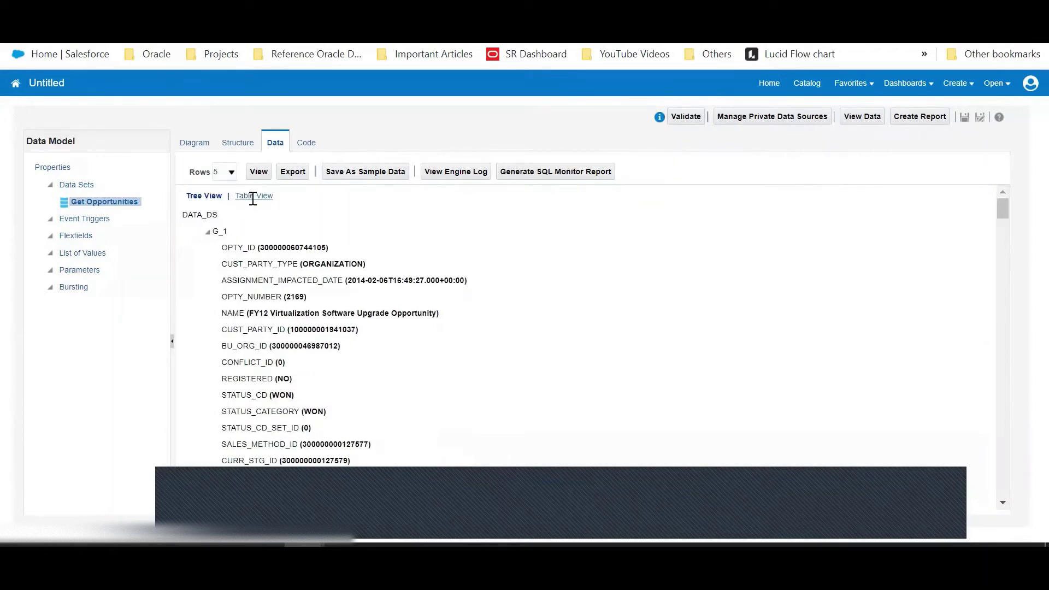
click(253, 195)
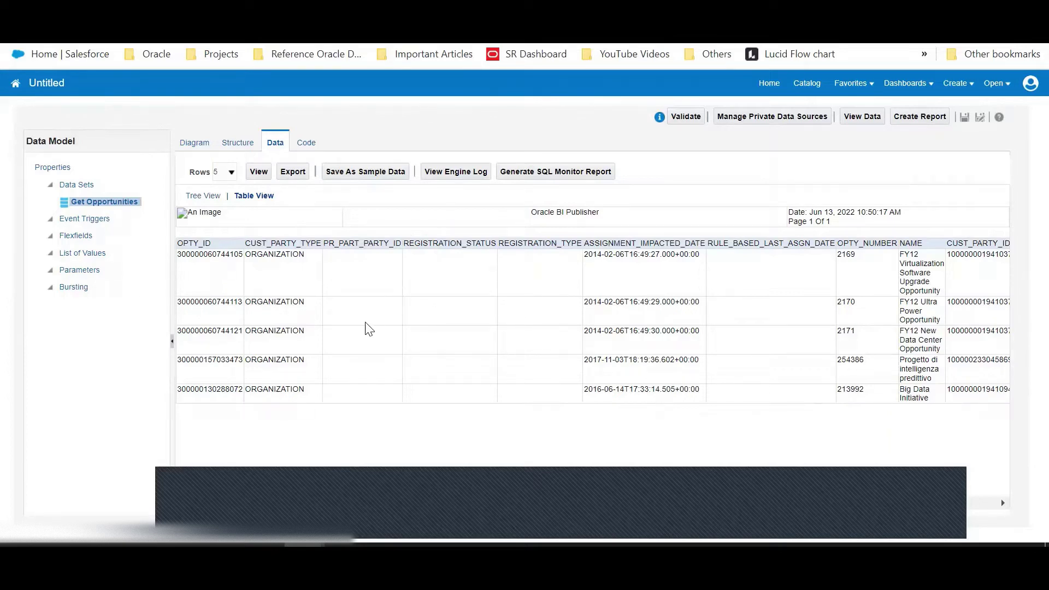
Return to the data model diagram and review the G_1 columns from OPTY_ID through the first EXTN_ATTRIBUTE fields.
click(201, 143)
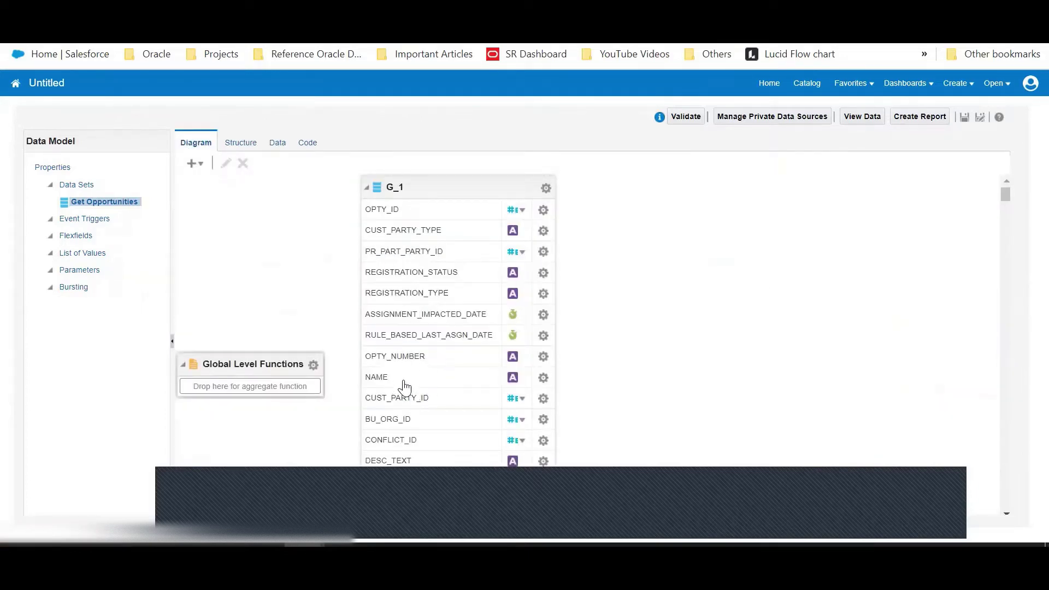
scroll(410, 333, down, 10)
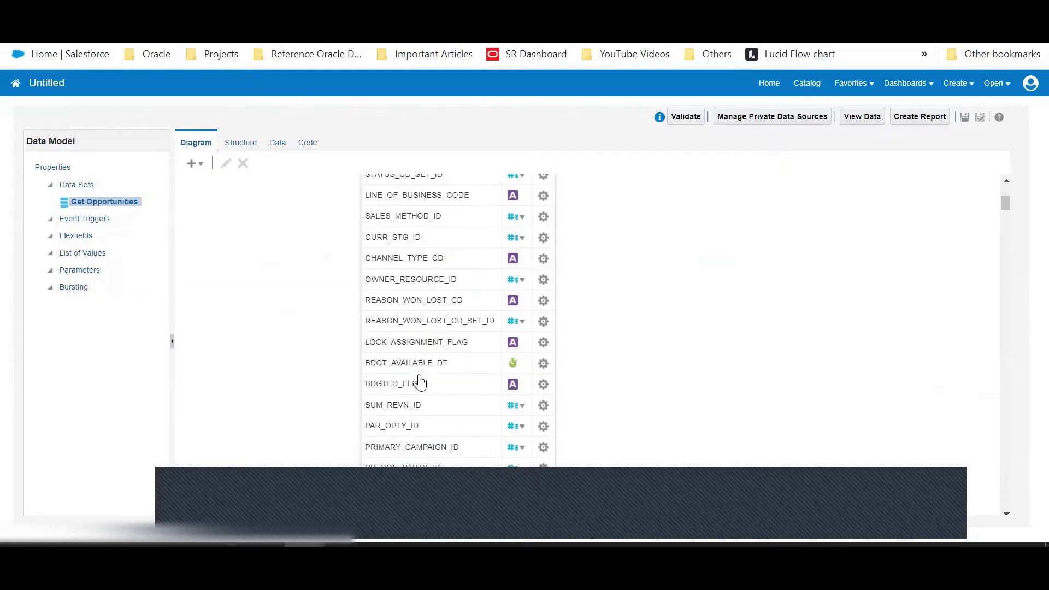
scroll(416, 366, up, 10)
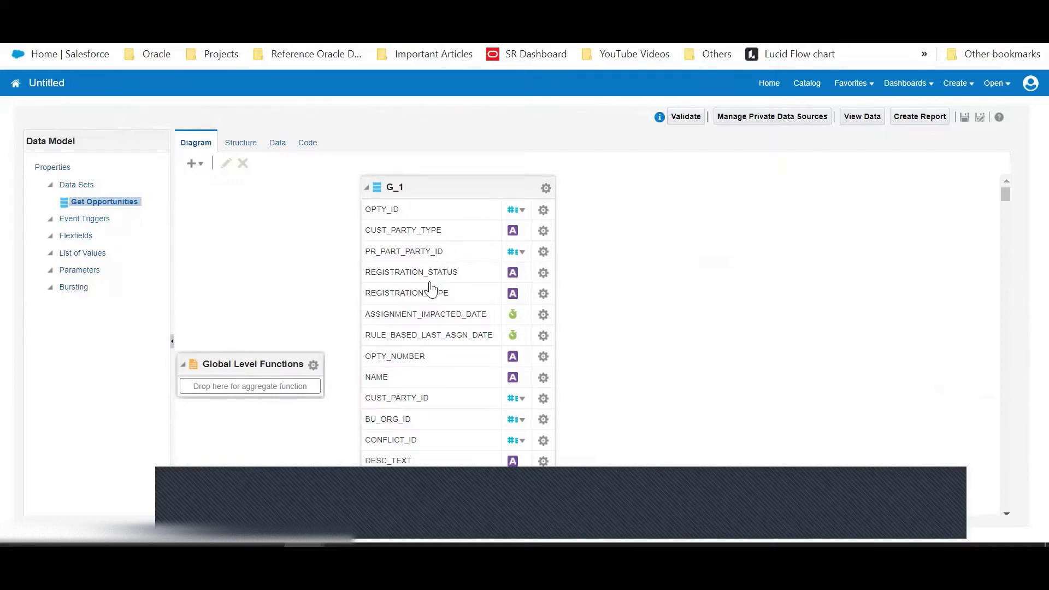
scroll(415, 328, down, 5)
scroll(414, 362, down, 15)
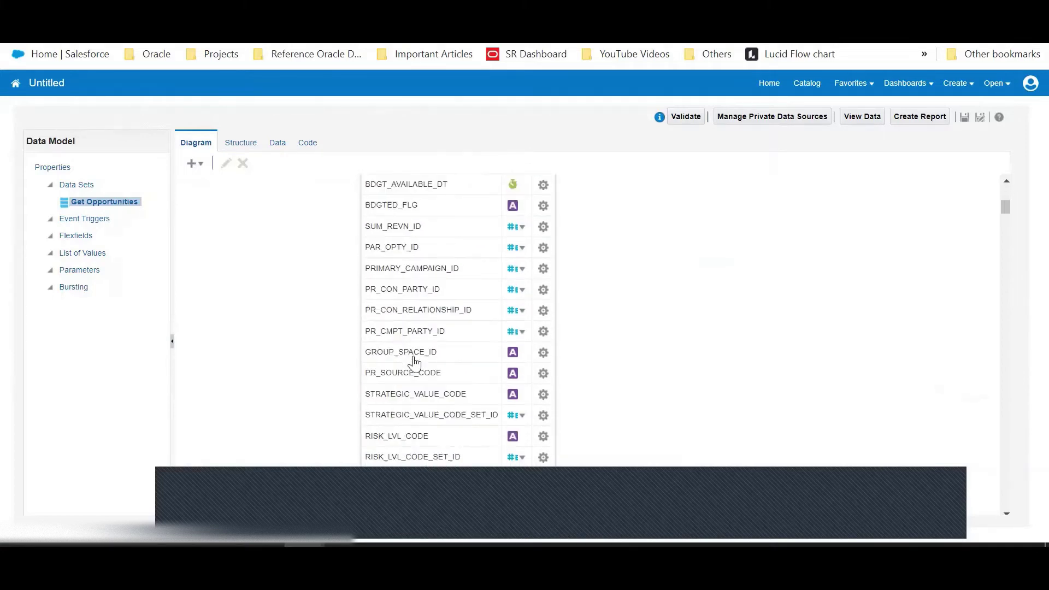
scroll(413, 371, down, 1)
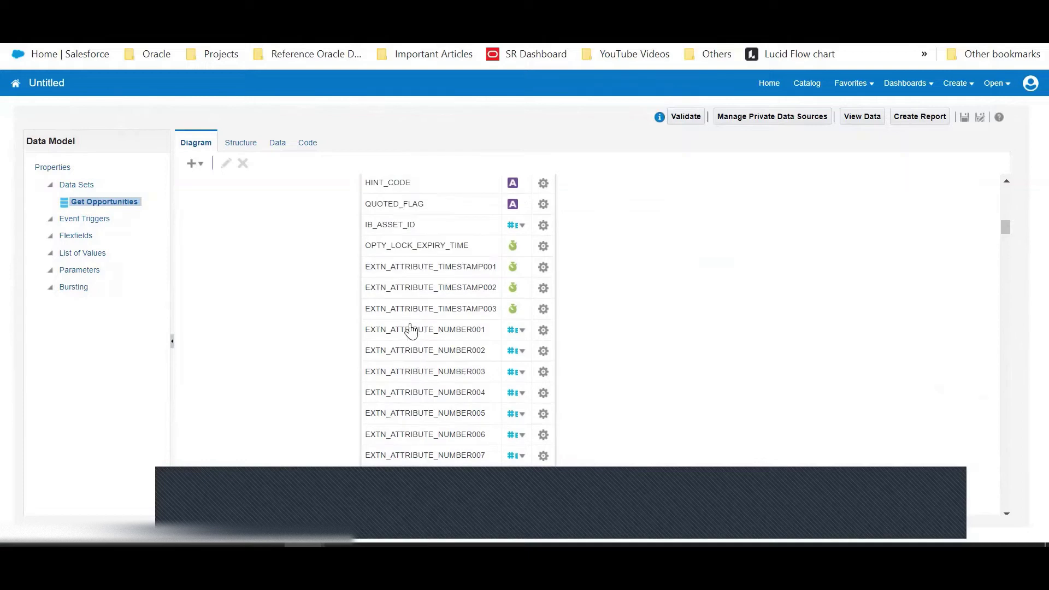
scroll(410, 328, up, 10)
scroll(430, 245, up, 5)
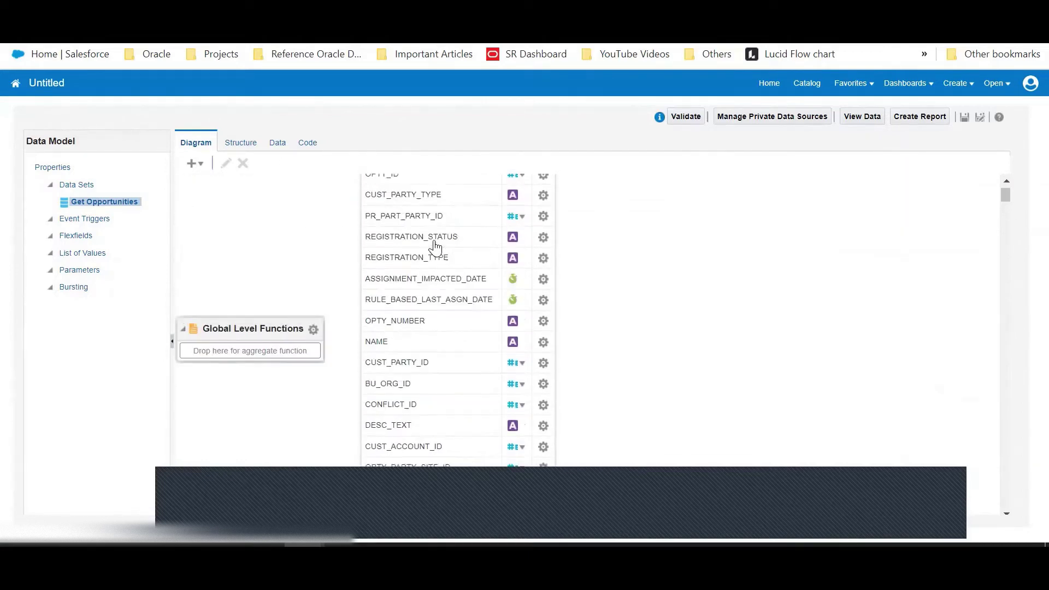
Edit the Get Opportunities query, replacing the * after select with the columns Opty_id,Opty_number.
click(223, 164)
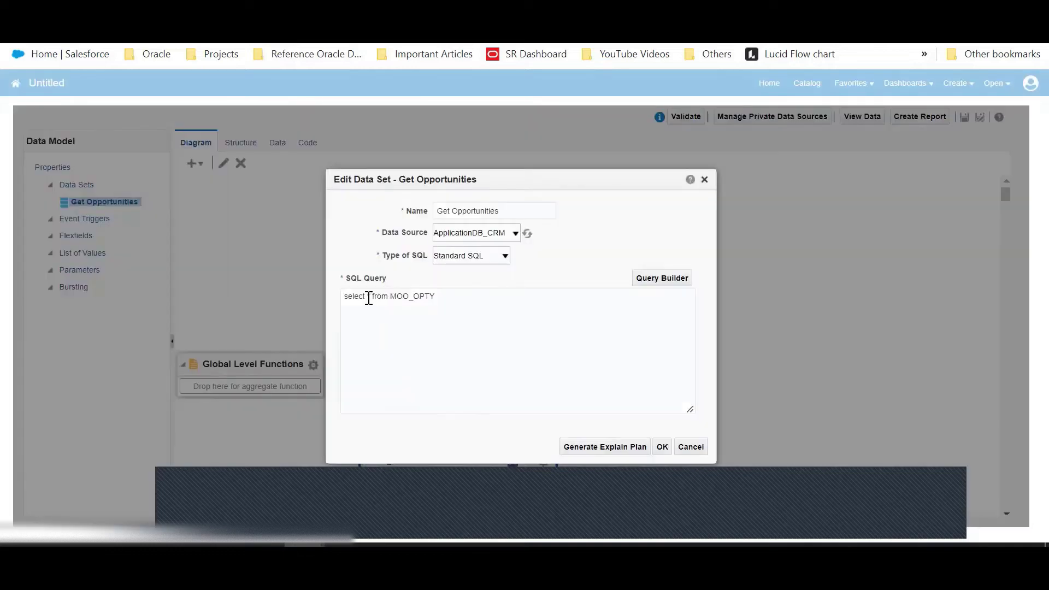
double_click(369, 298)
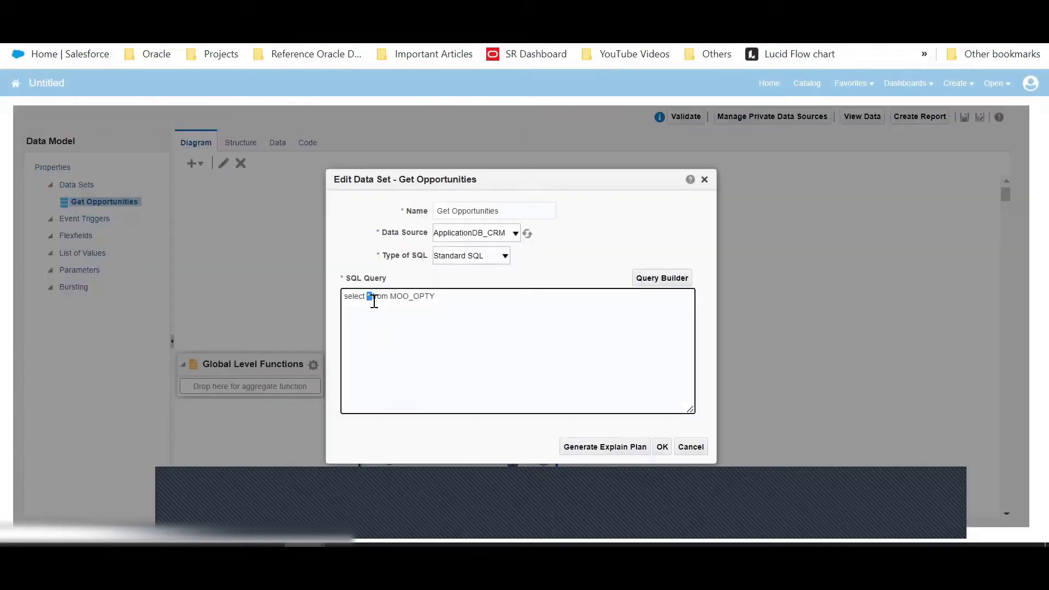
text(Opty)
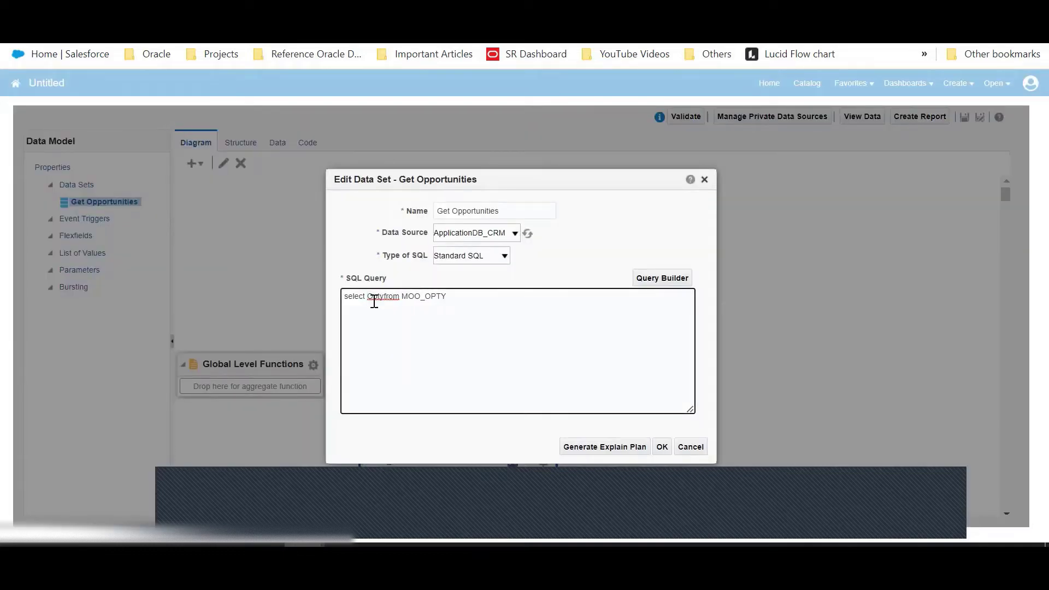
text(_id)
key(BackSpace)
text(,Opty_number)
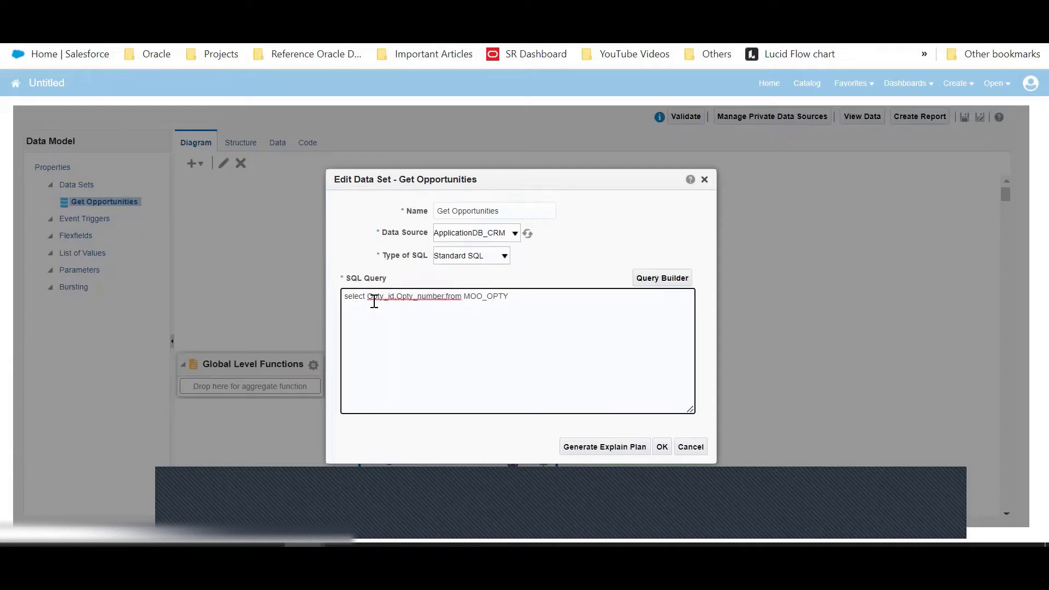
Add the columns Name,Creation_date,Last_Update_Date before from MOO_OPTY and apply the query change.
text( ,Name,)
text( Cr)
text(eation)
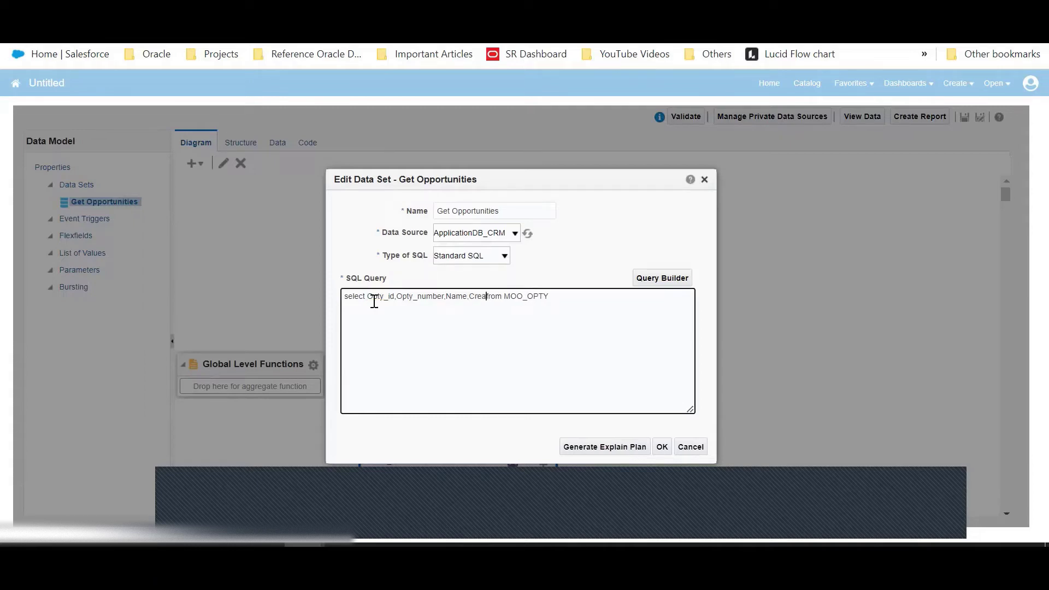
text(_date,Last_Upda)
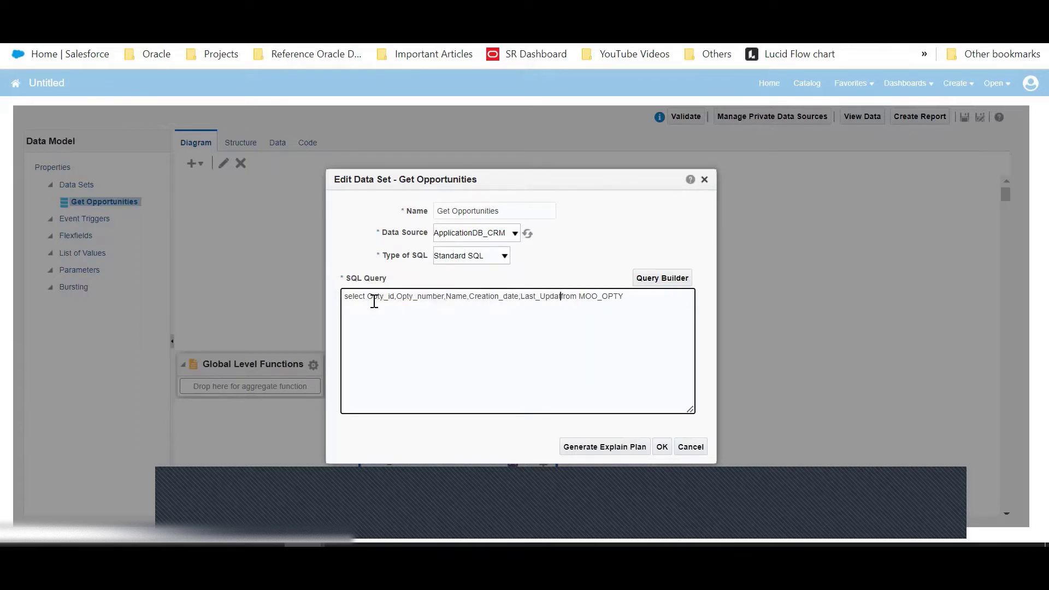
text(te)
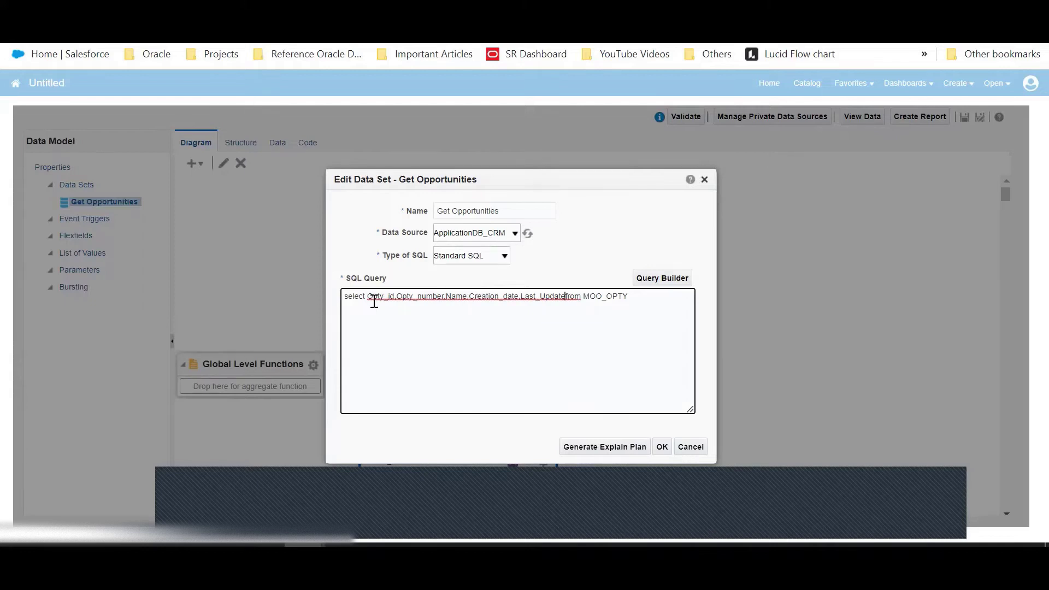
text(_Date)
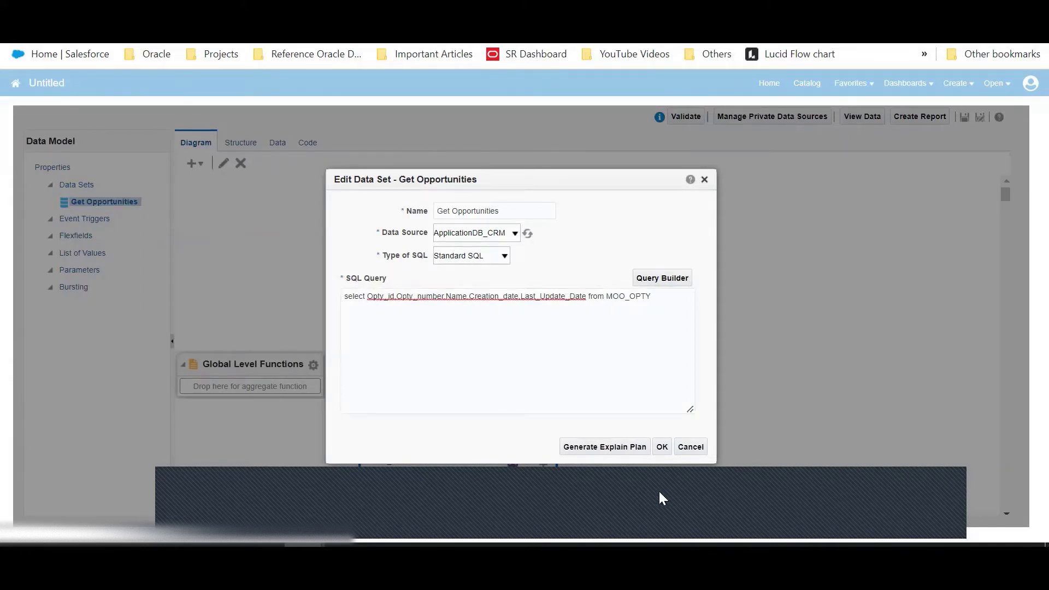
click(662, 447)
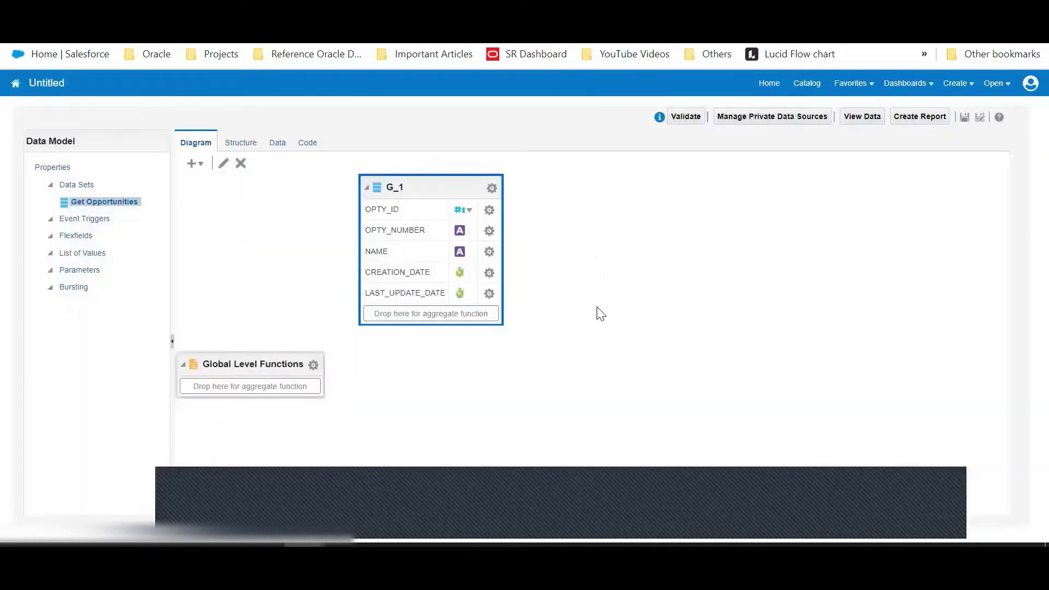
Preview 5 rows of the reduced Get Opportunities data in Tree View and in Table View.
click(277, 142)
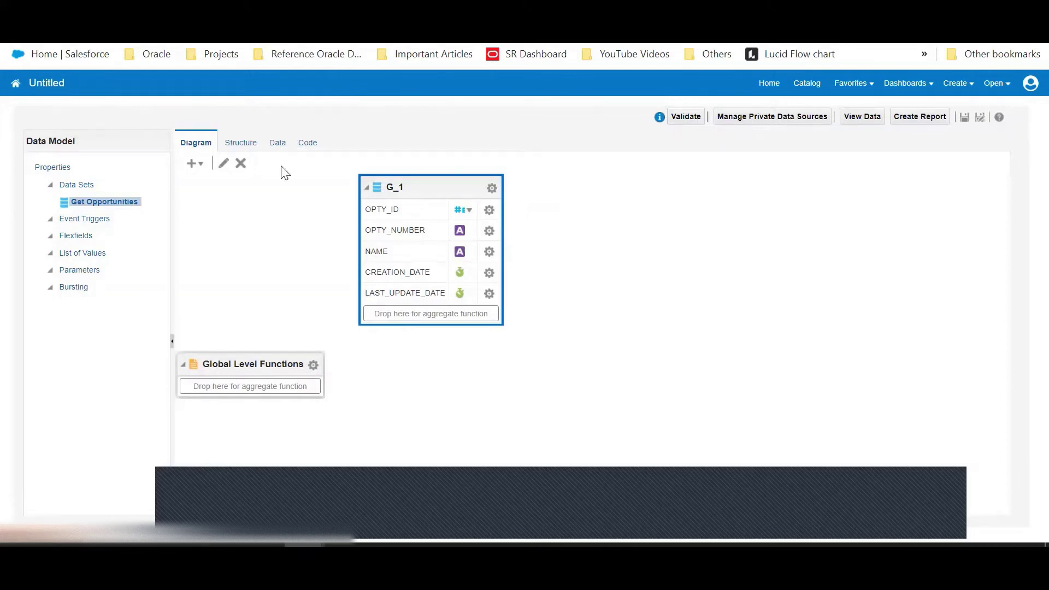
click(257, 172)
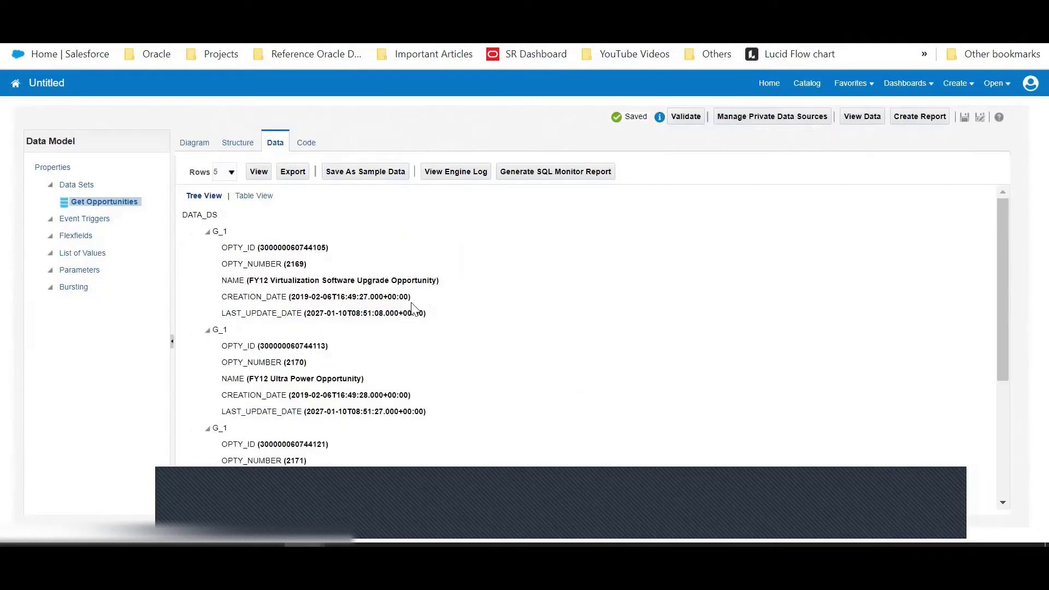
click(257, 195)
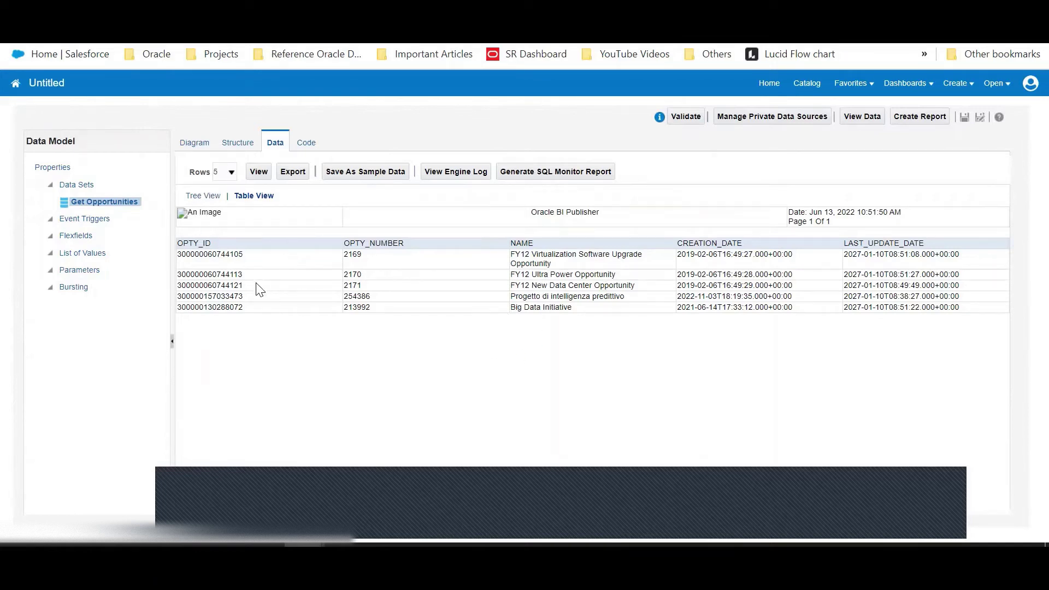
Return to the data model diagram and reopen the Get Opportunities data set for editing.
click(198, 142)
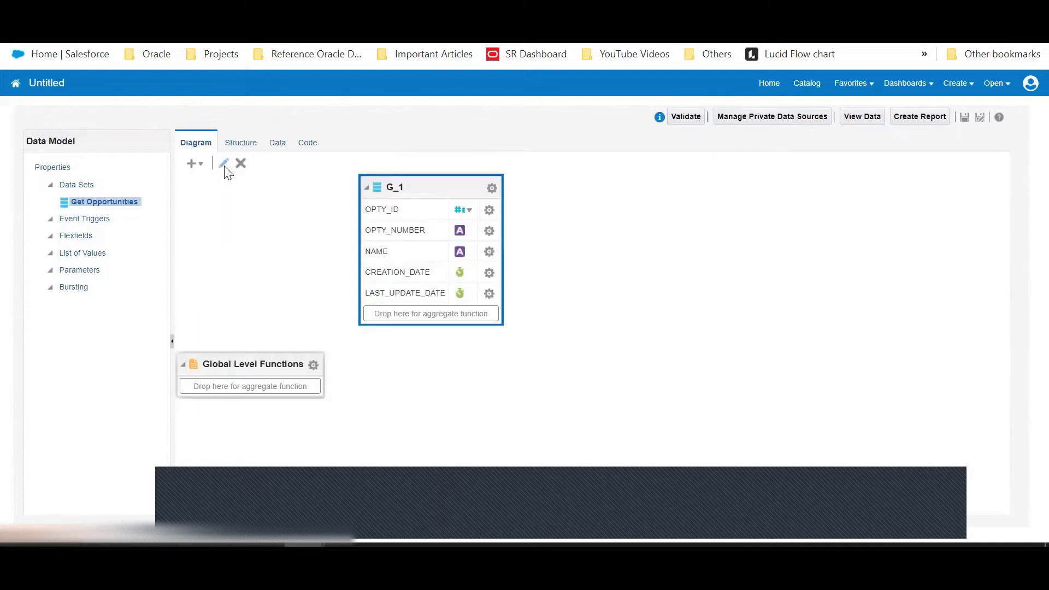
click(223, 163)
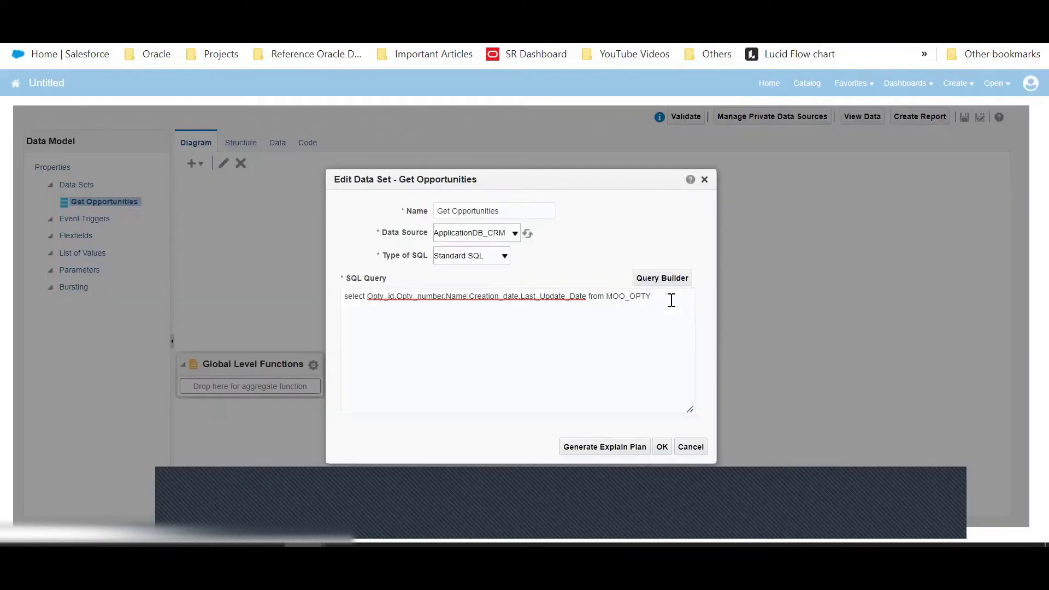
Try to restrict the query to 10 rows with LIMIT 10 and with LIMIT BY 10 after MOO_OPTY.
click(671, 301)
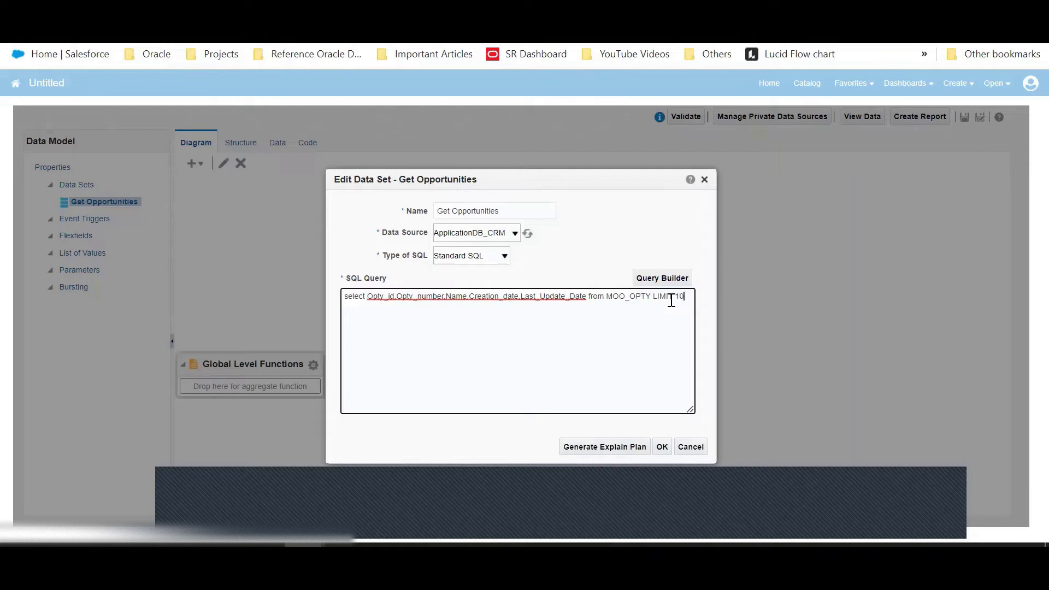
click(662, 446)
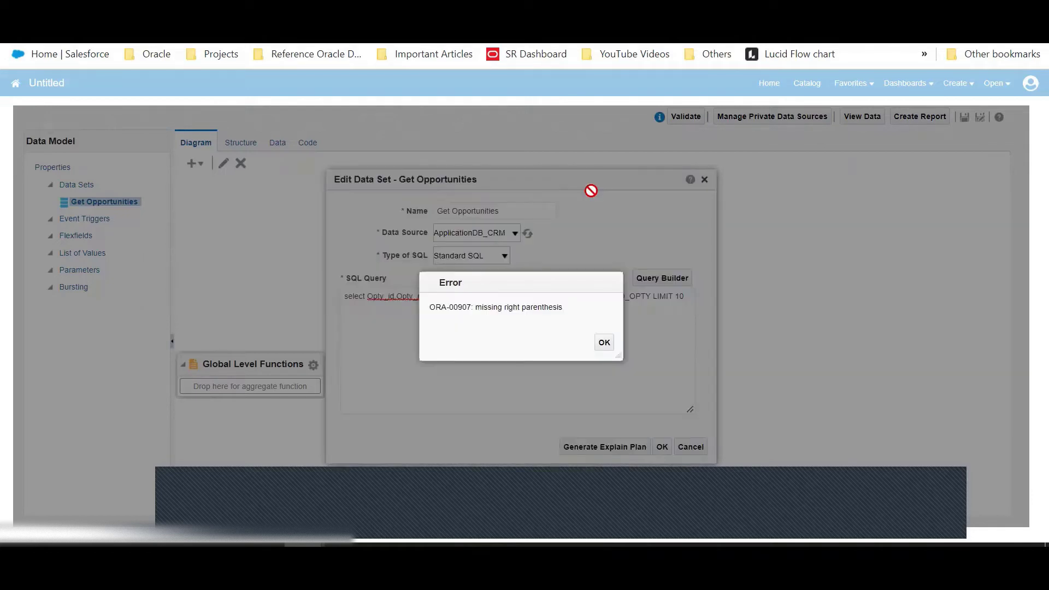
click(602, 344)
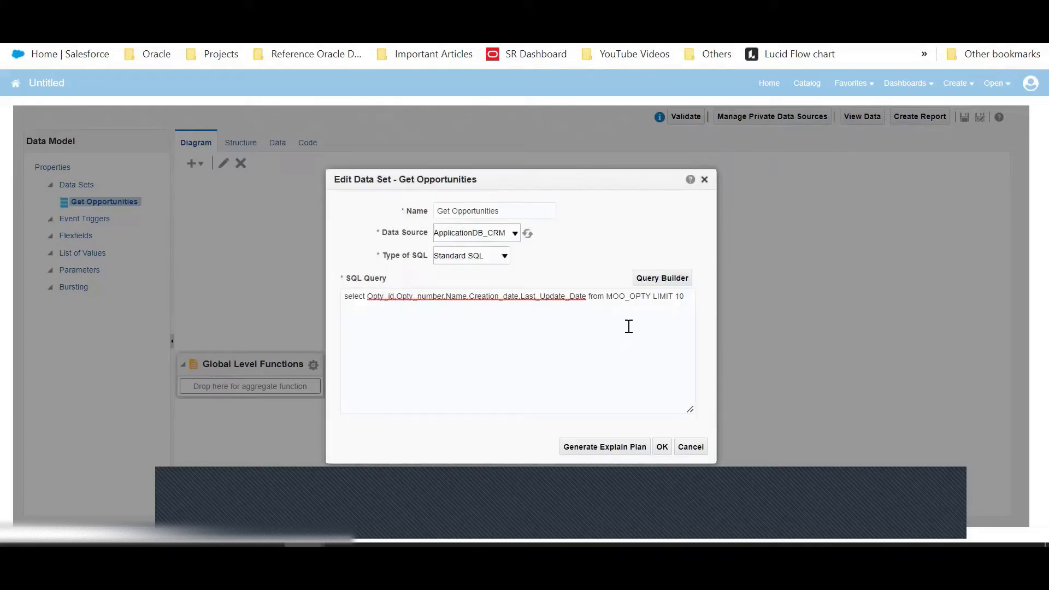
click(675, 296)
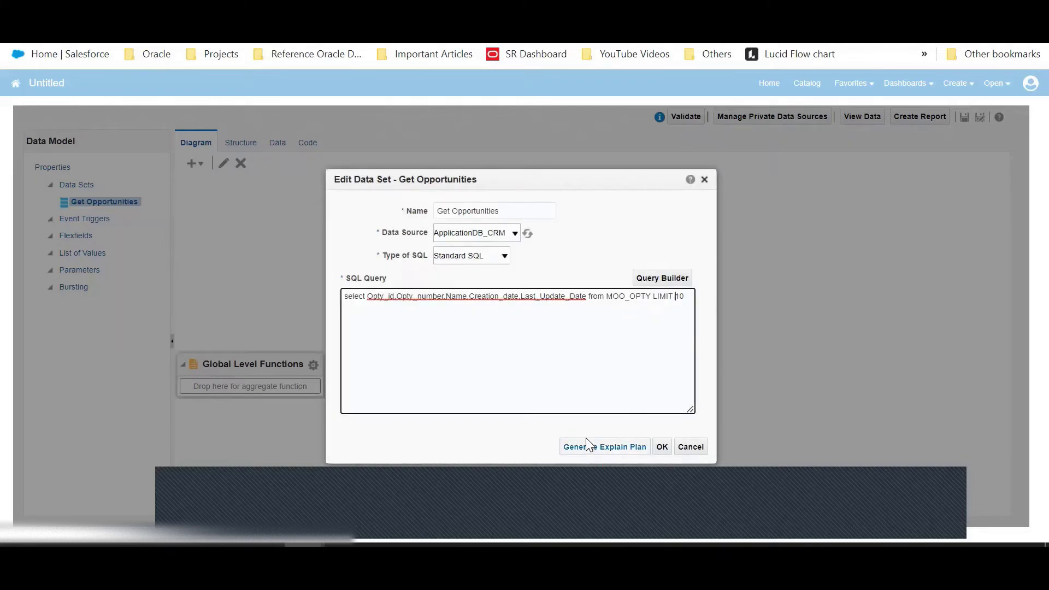
text(BY)
click(669, 447)
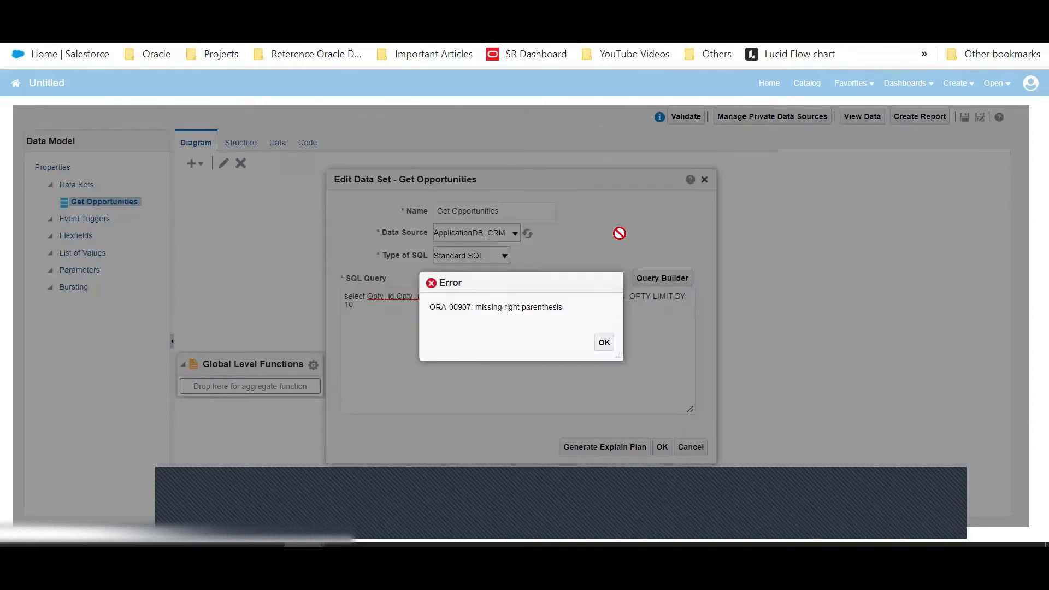
click(600, 340)
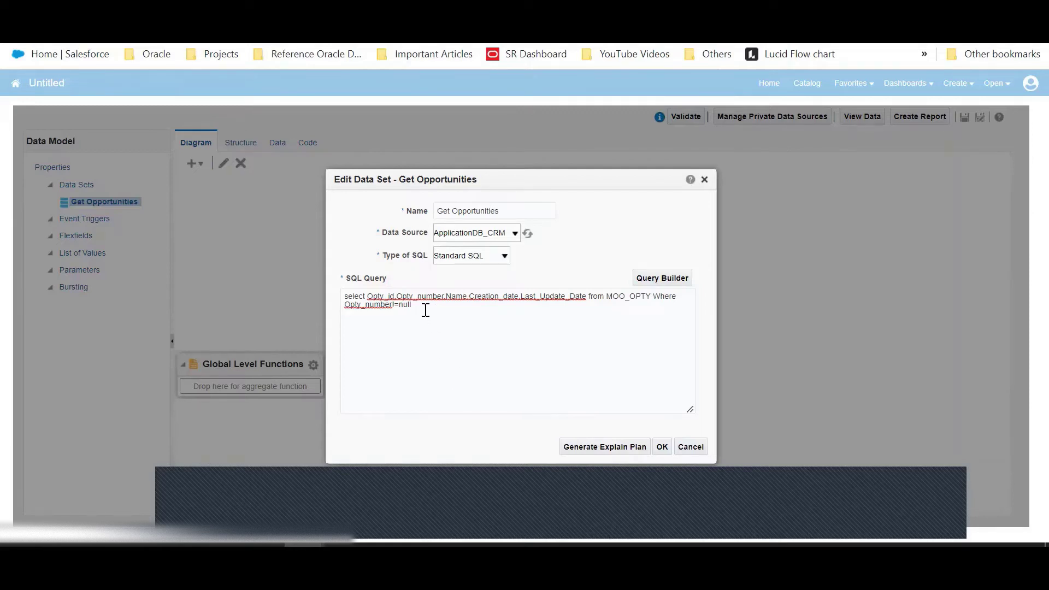
Replace the Opty_number!=null condition in the Where clause with ROWNUM <=10 and apply the query.
click(426, 310)
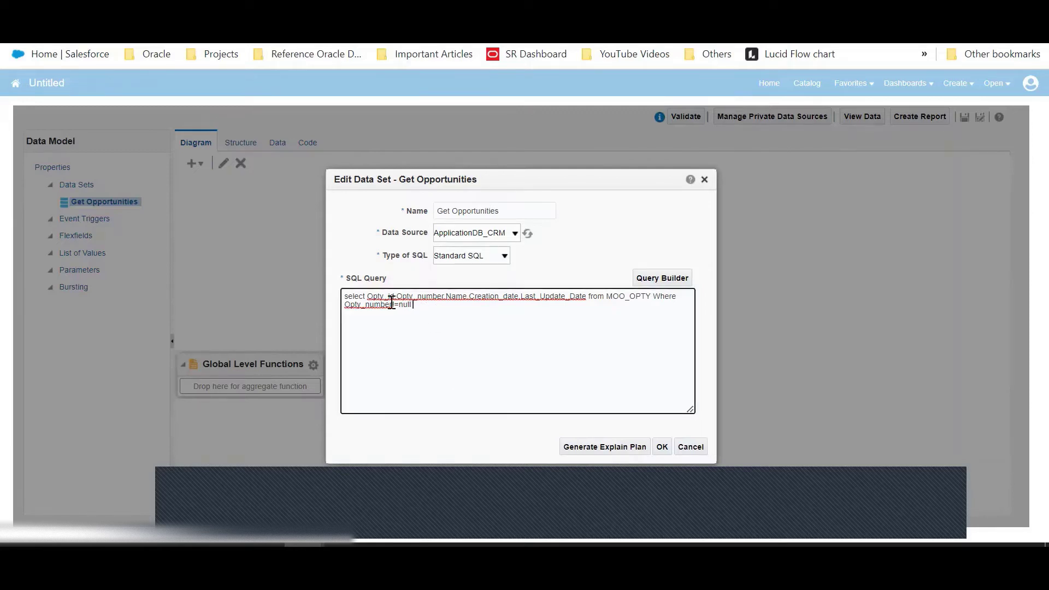
shift+click(345, 310)
key(BackSpace)
text(ROWNUM <=10)
click(663, 447)
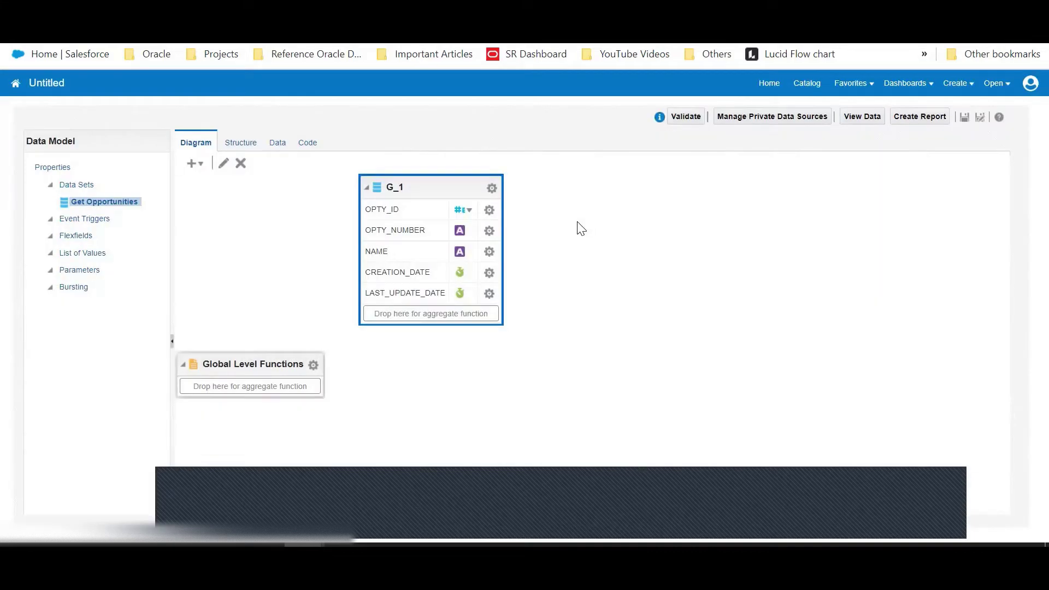
Load the Get Opportunities data preview in Table View with the row count set to 50.
click(280, 143)
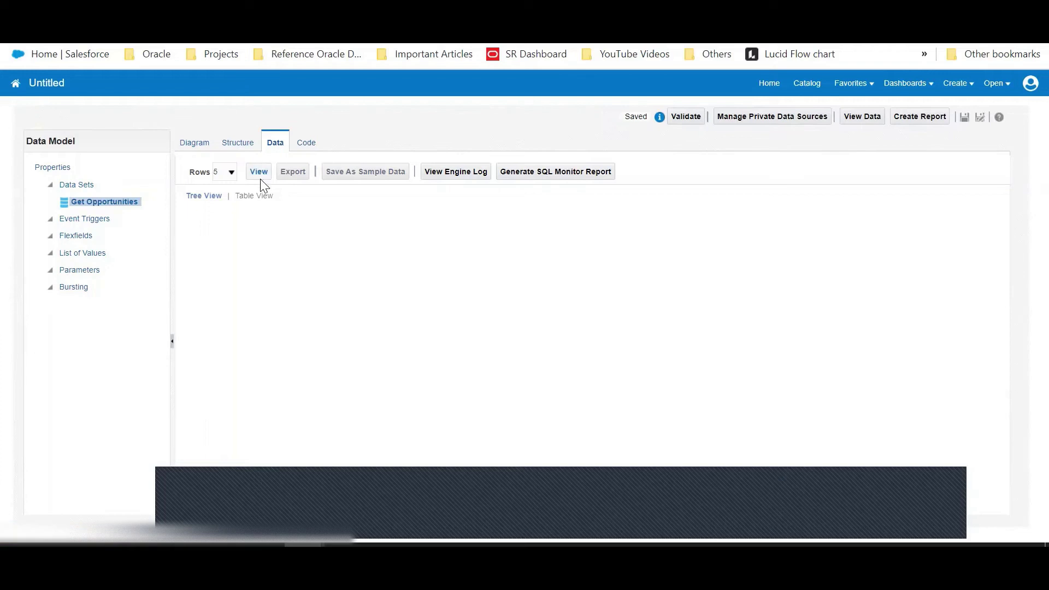
click(254, 170)
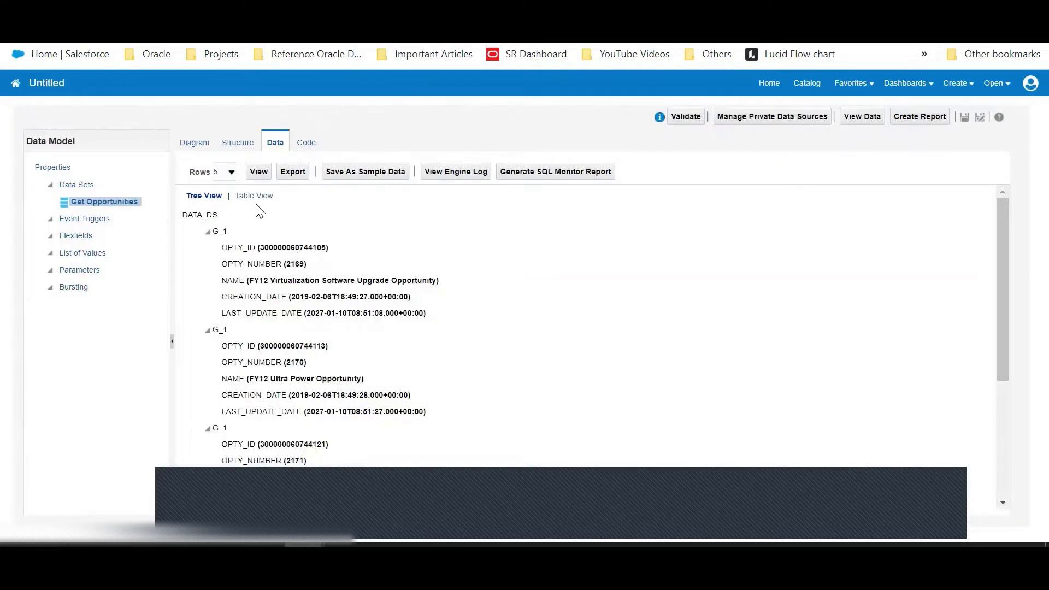
click(254, 196)
click(232, 172)
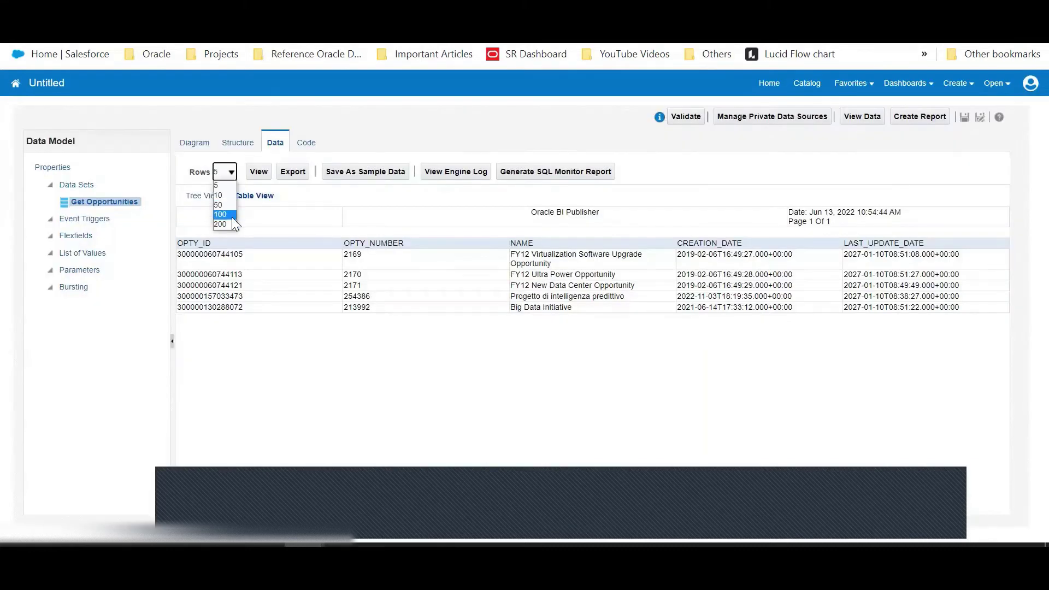
click(218, 205)
click(259, 172)
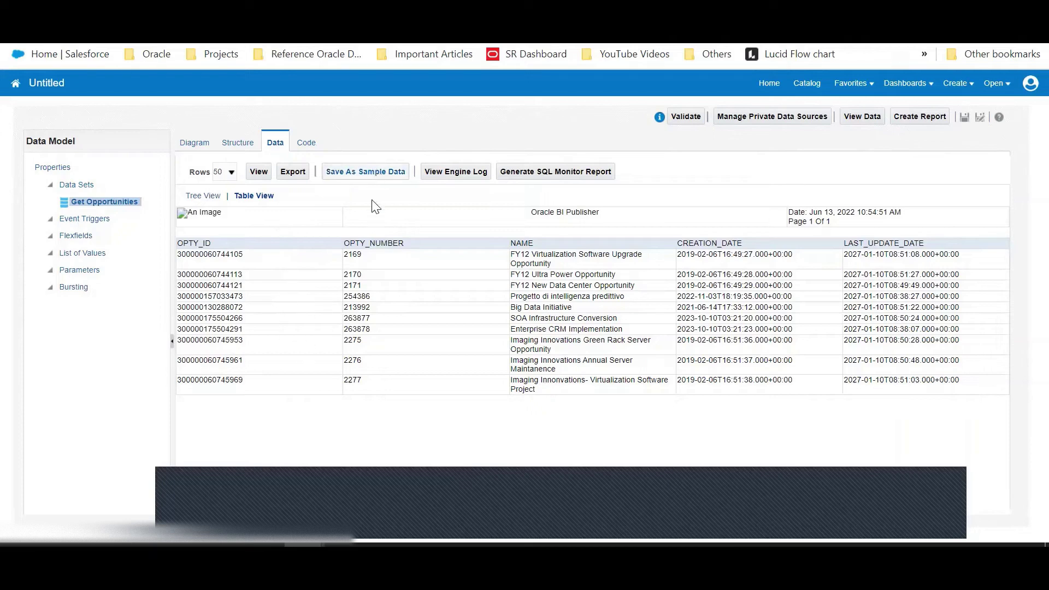
Save the previewed opportunity rows as the data model's sample data.
drag(319, 296, 343, 285)
click(366, 145)
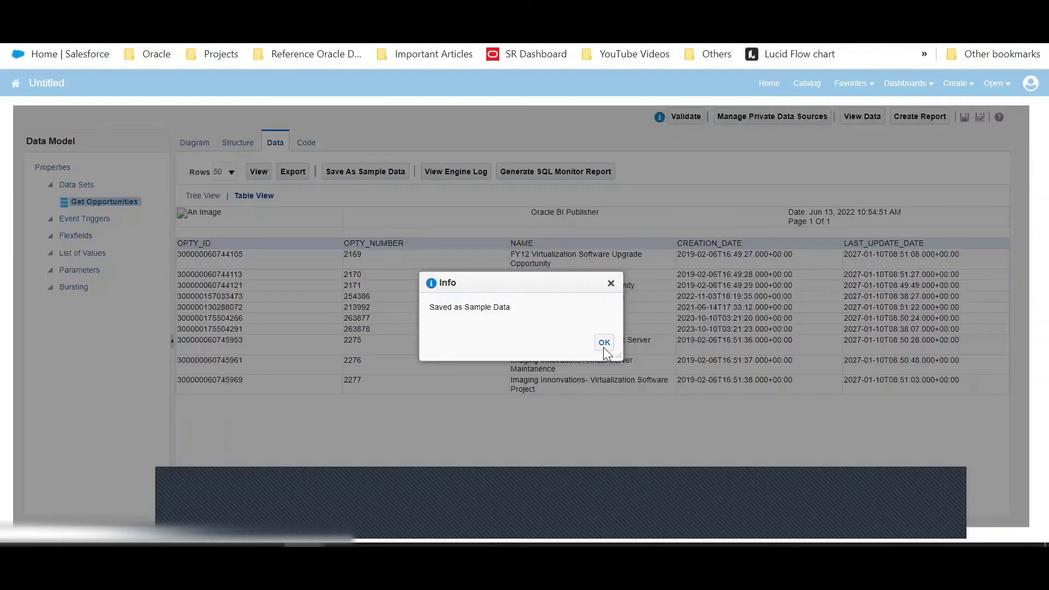
click(604, 346)
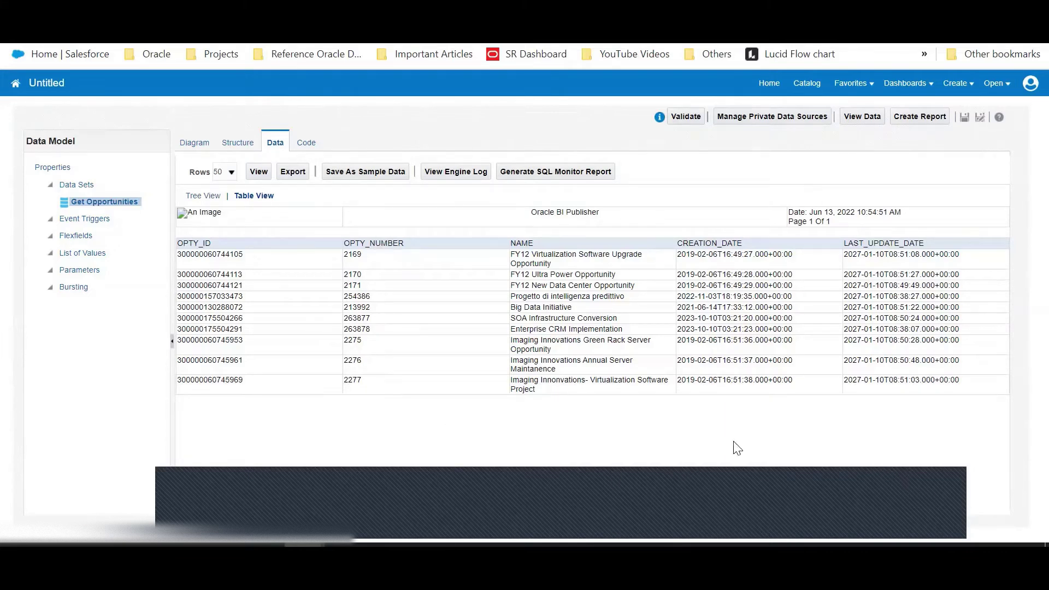
click(350, 179)
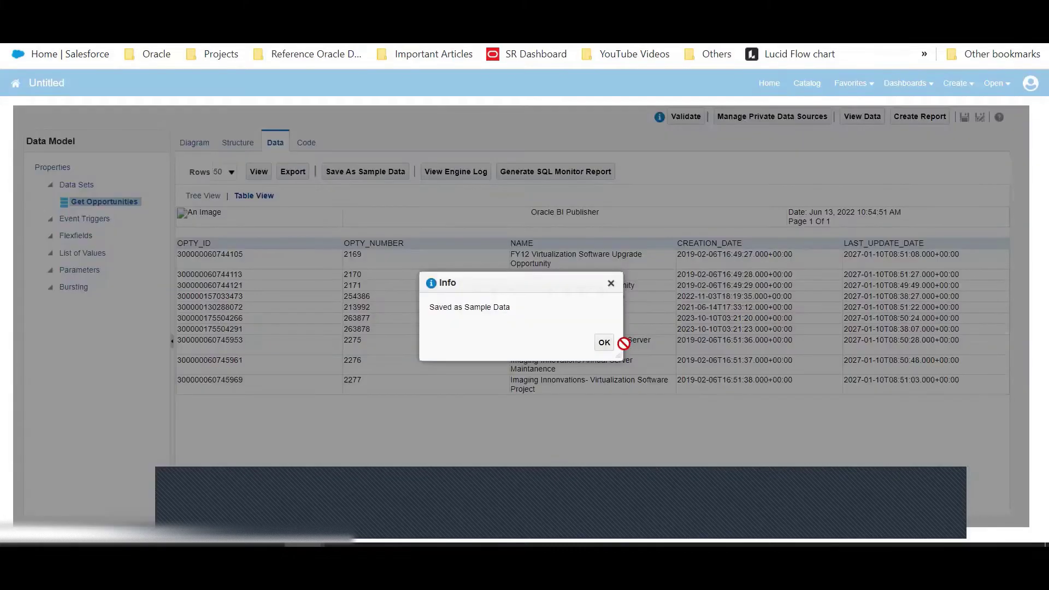
key(Return)
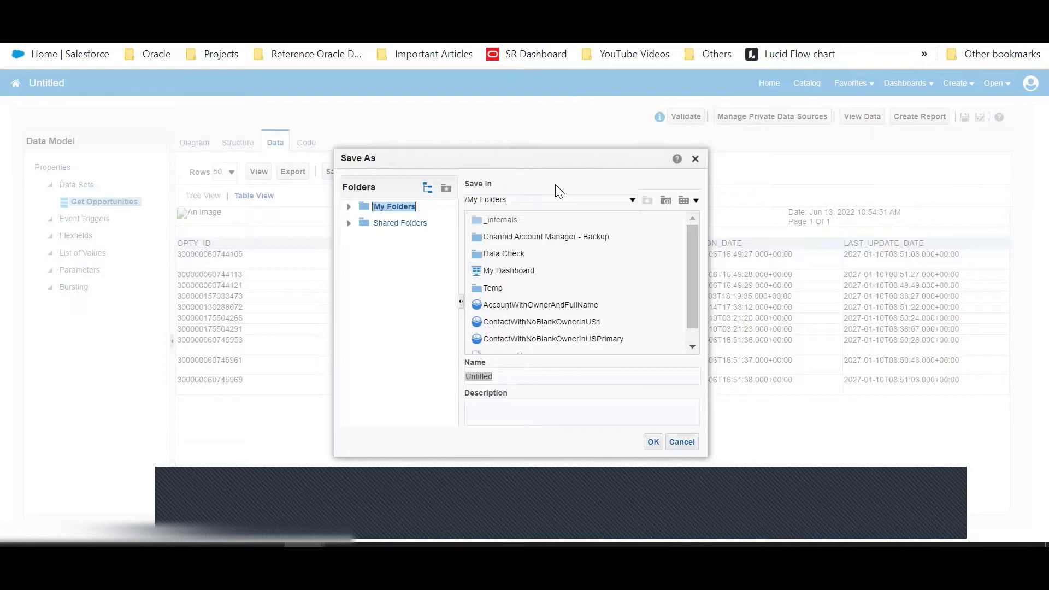
Save the data model in My Folders under the name Opportunity Data.
double_click(504, 381)
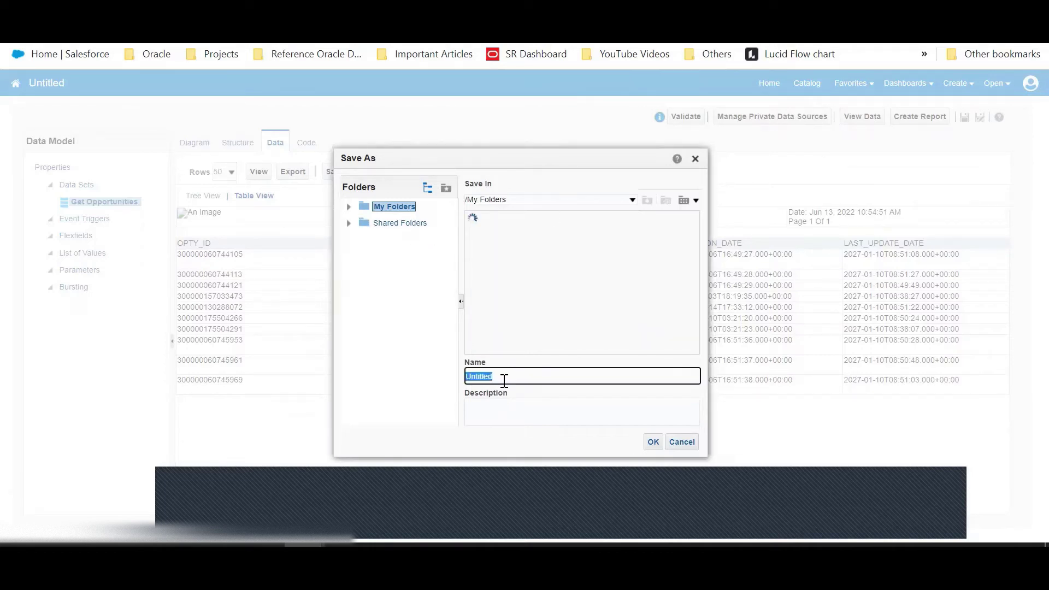
key(BackSpace)
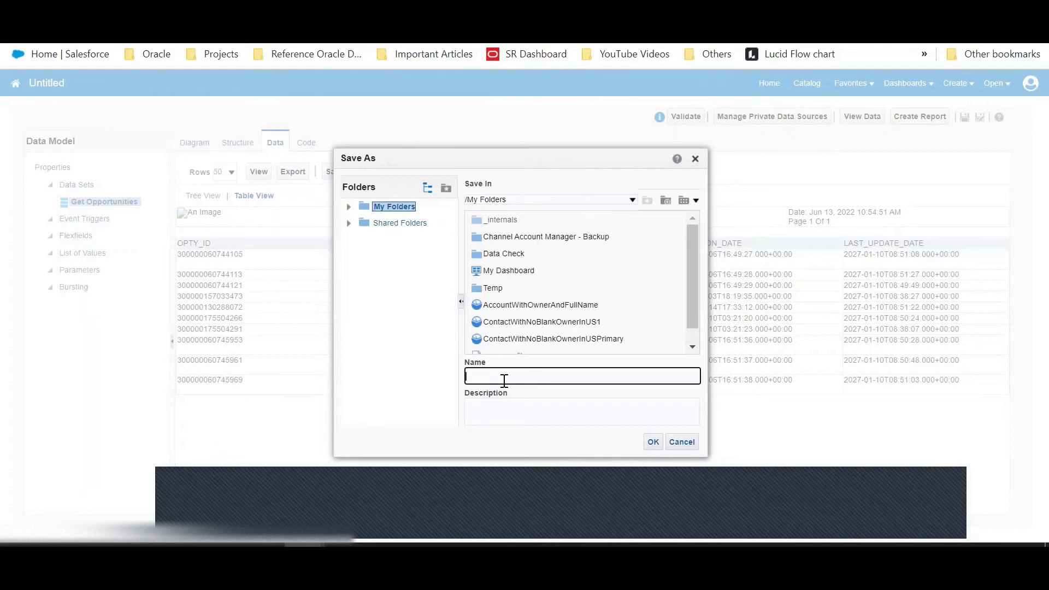
text(Oppor)
key(BackSpace)
text(ata)
double_click(511, 377)
key(BackSpace)
key(Return)
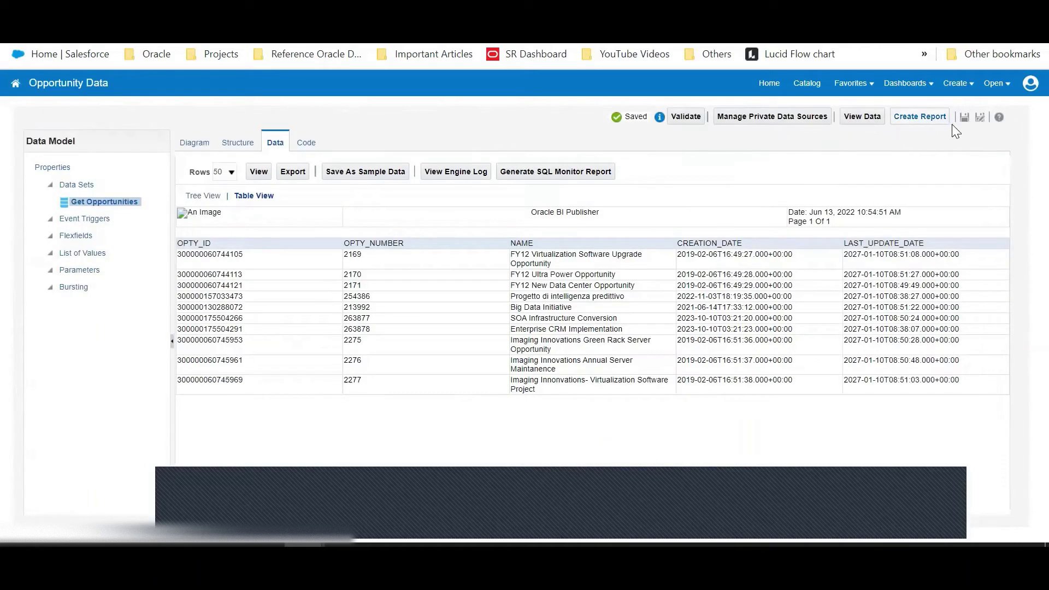
click(964, 118)
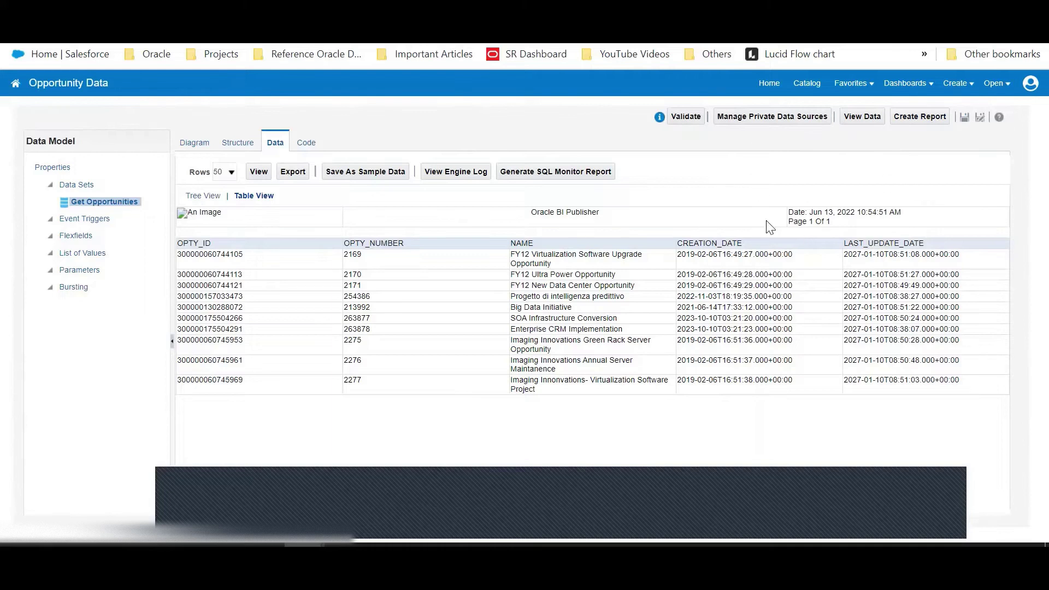
Start a guided report from the Opportunity Data model, choosing the Table layout on a portrait page.
click(922, 117)
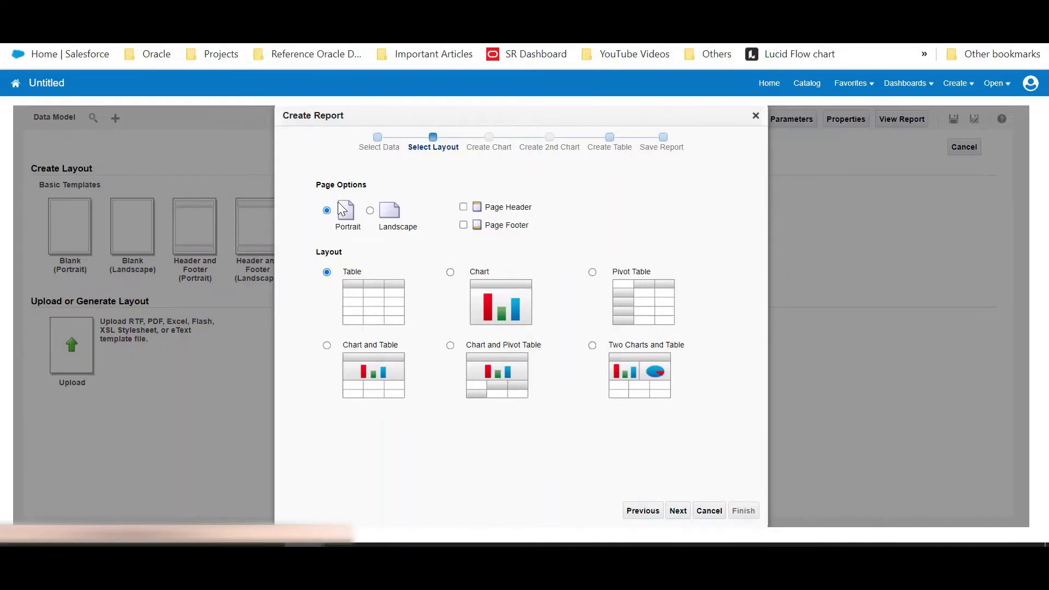
double_click(405, 301)
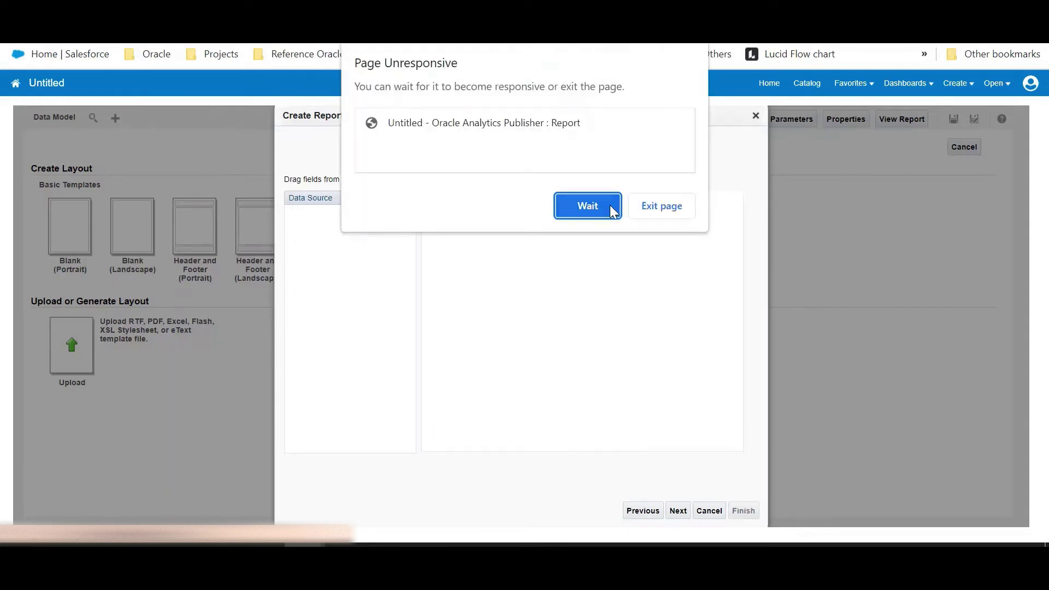
click(601, 211)
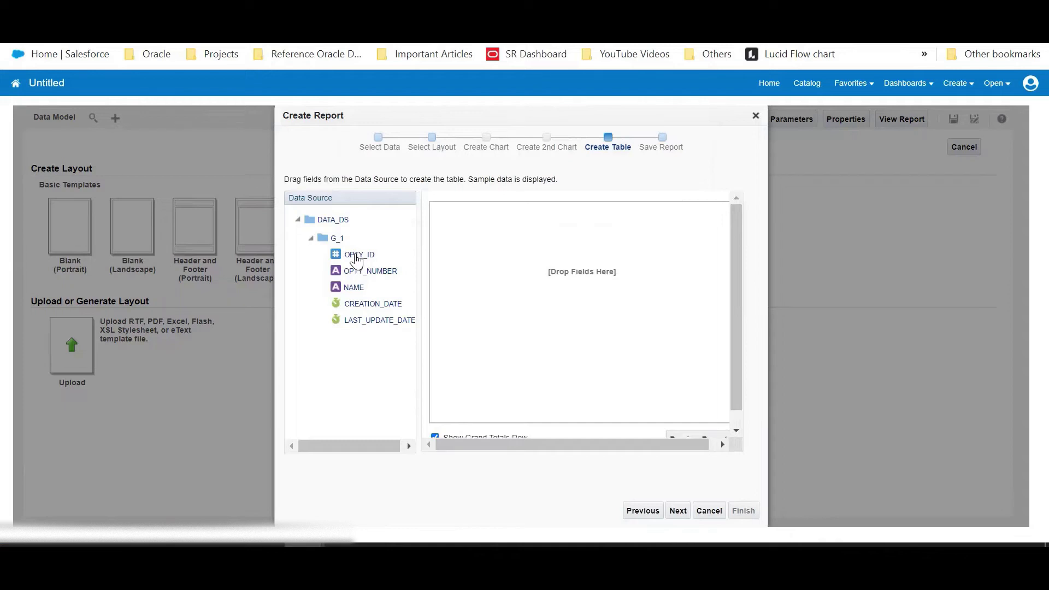
Add OPTY_ID, OPTY_NUMBER, NAME, CREATION_DATE and LAST_UPDATE_DATE as columns of the report table.
drag(357, 258, 452, 218)
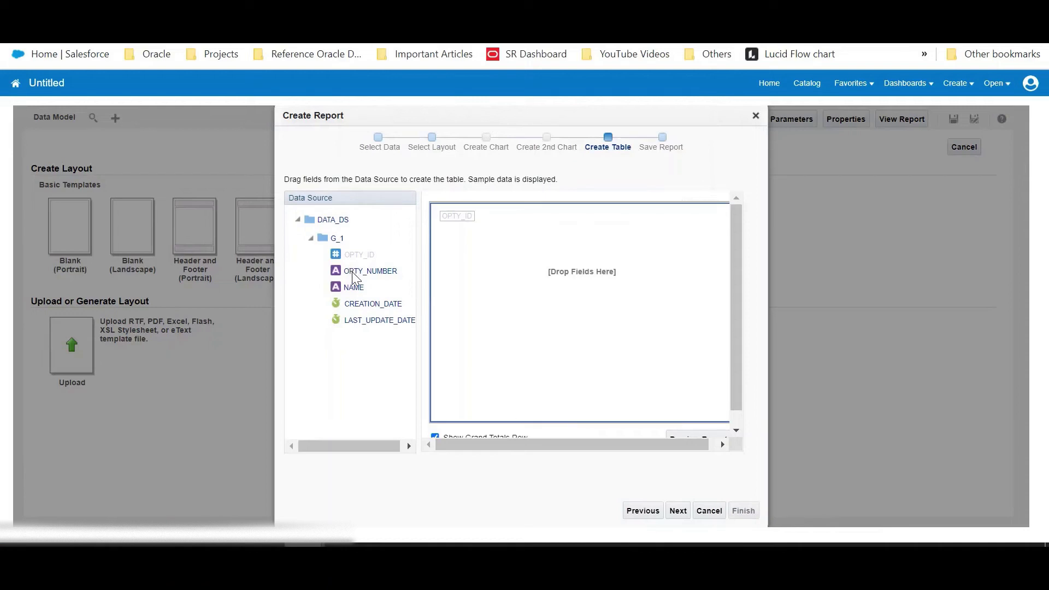
drag(342, 270, 516, 215)
drag(353, 290, 585, 207)
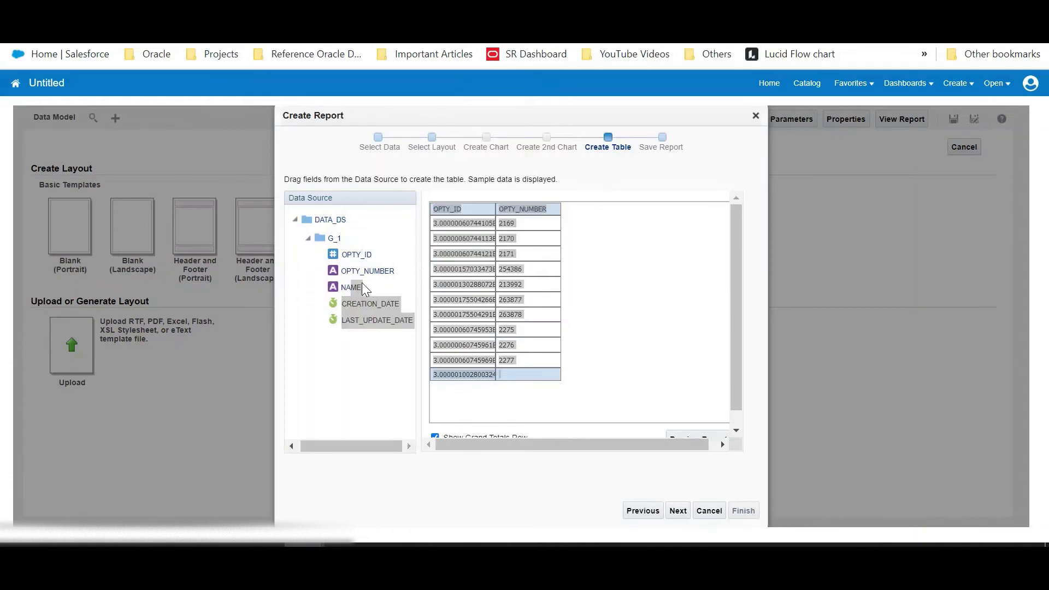
drag(361, 286, 602, 188)
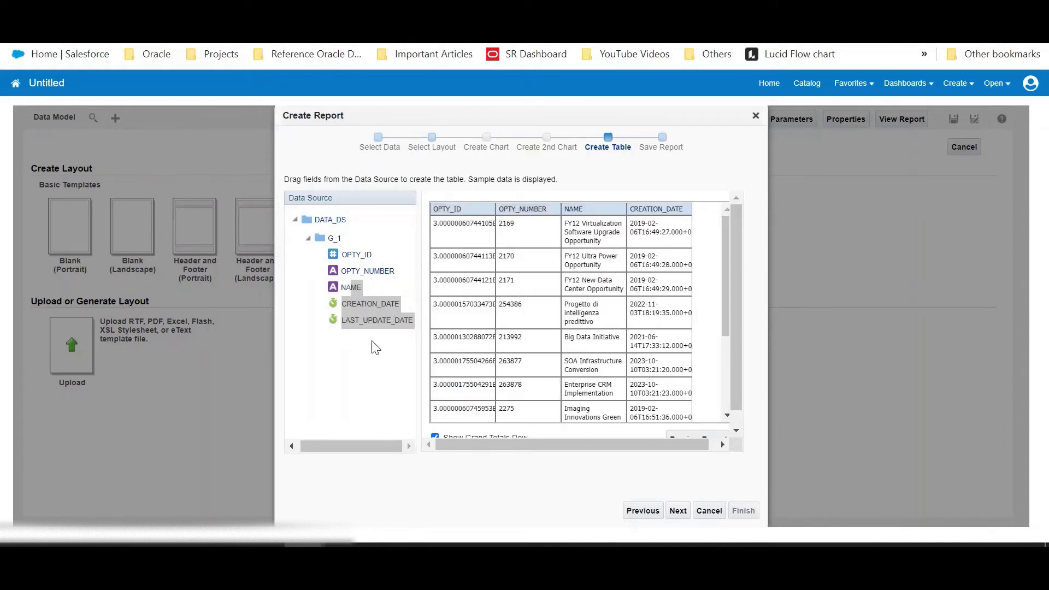
drag(370, 321, 690, 230)
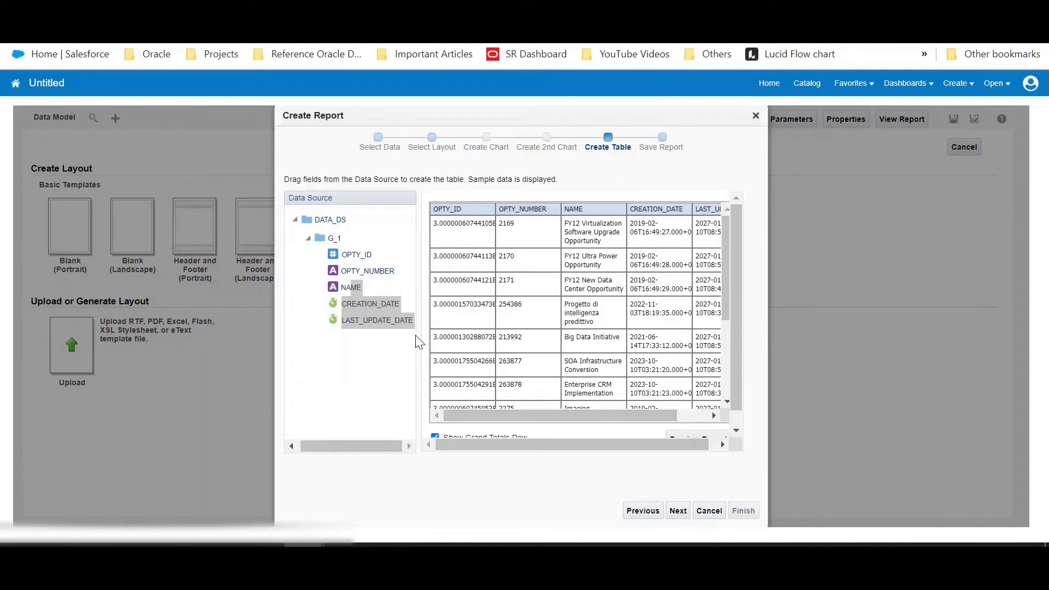
click(357, 255)
scroll(737, 326, down, 1)
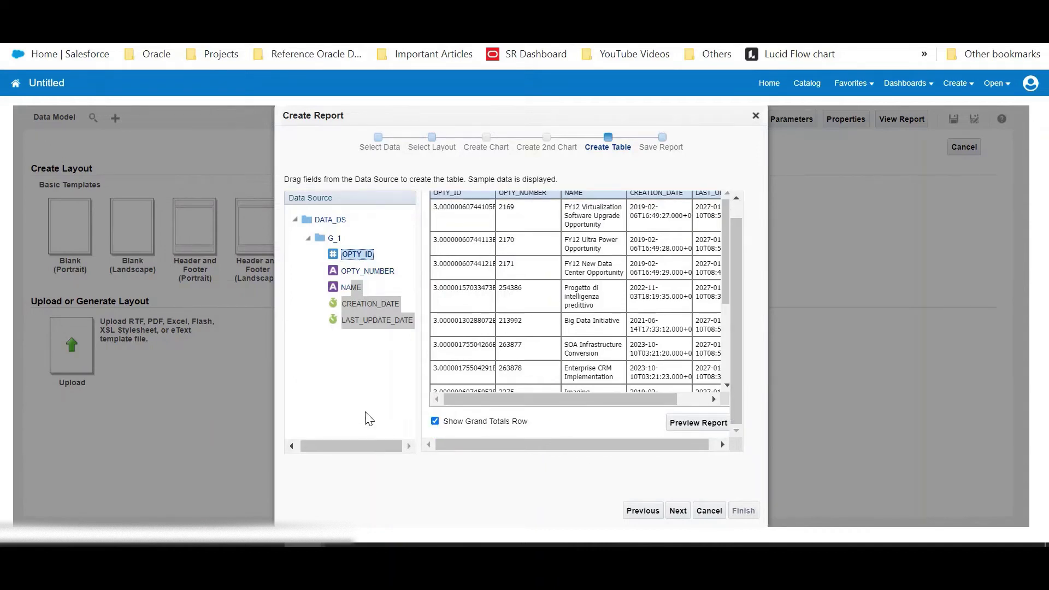
drag(357, 256, 354, 257)
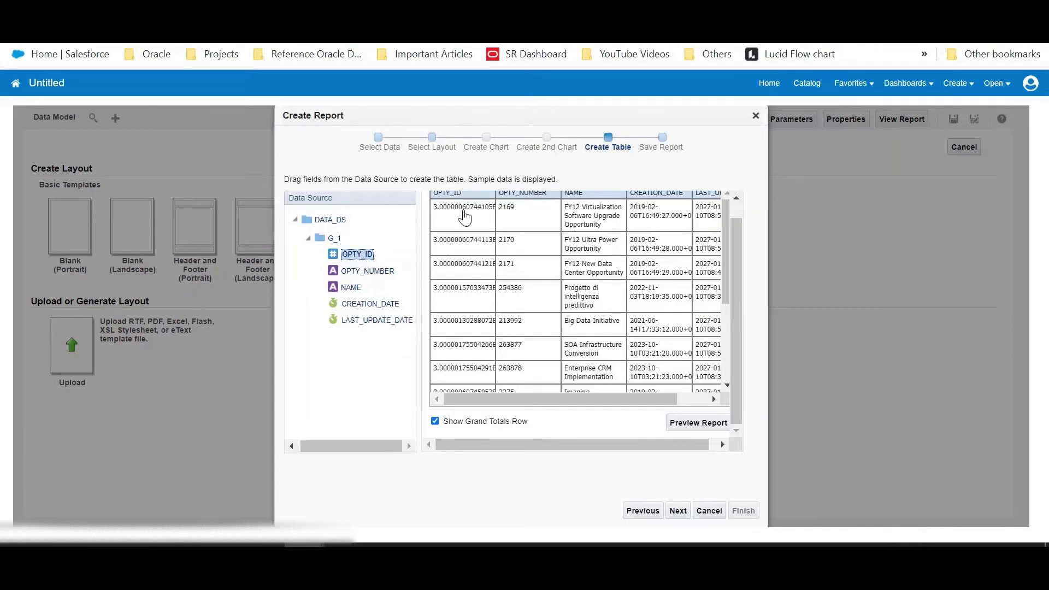
scroll(464, 217, up, 1)
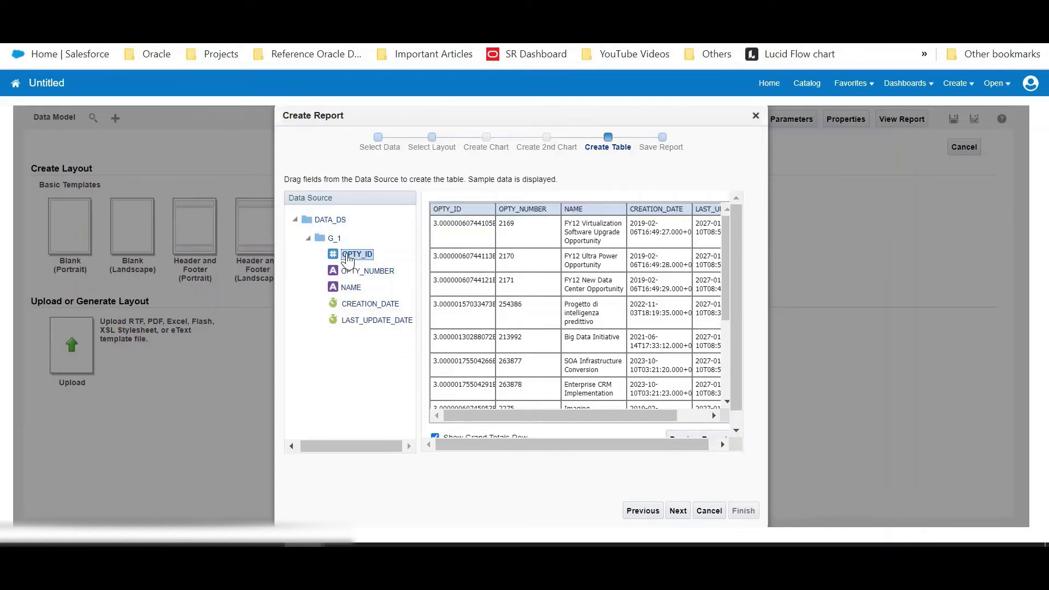
right_click(348, 258)
click(300, 347)
key(ctrl+minus)
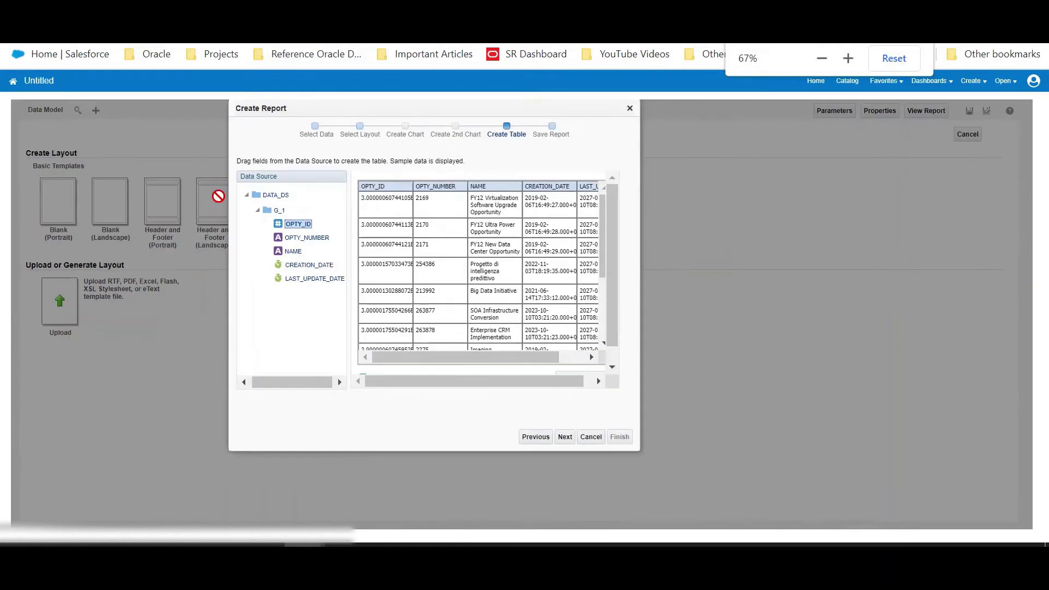
click(300, 235)
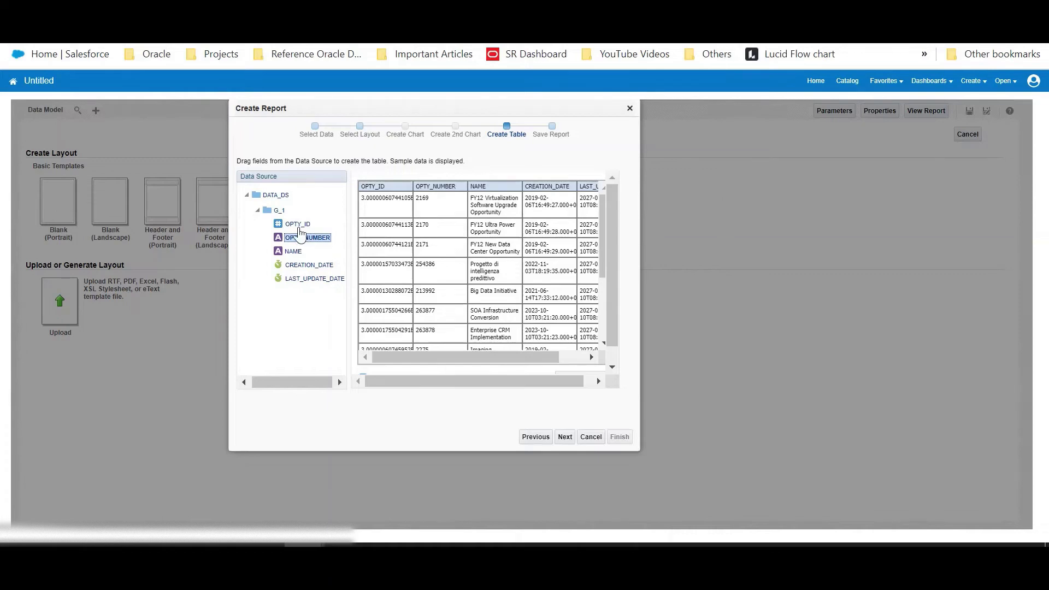
click(299, 224)
click(304, 238)
click(299, 225)
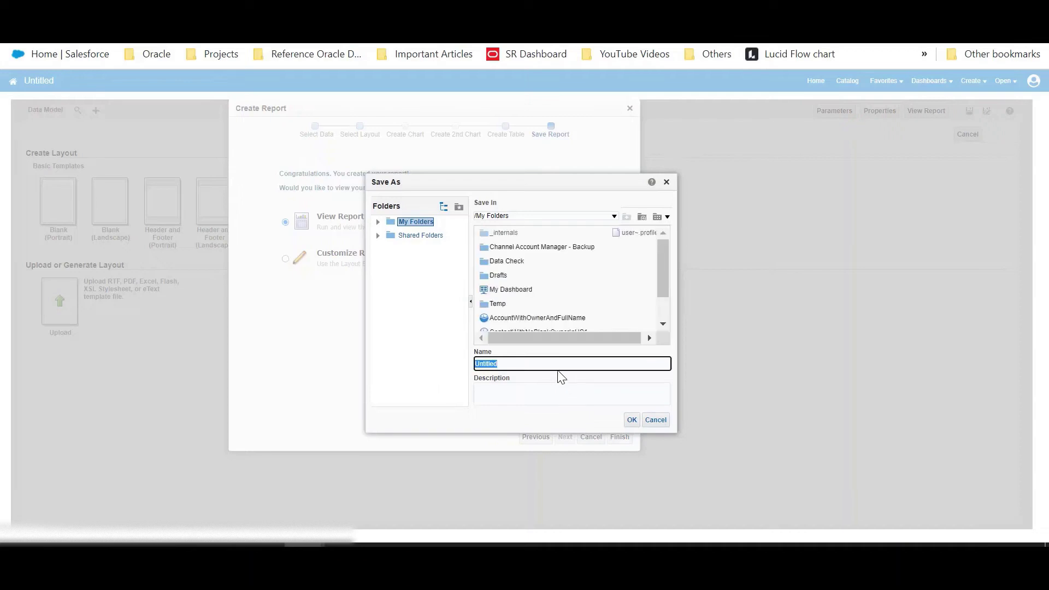
Save the report in My Folders under the name Opportunity Test Report for Demo.
key(BackSpace)
text(Op)
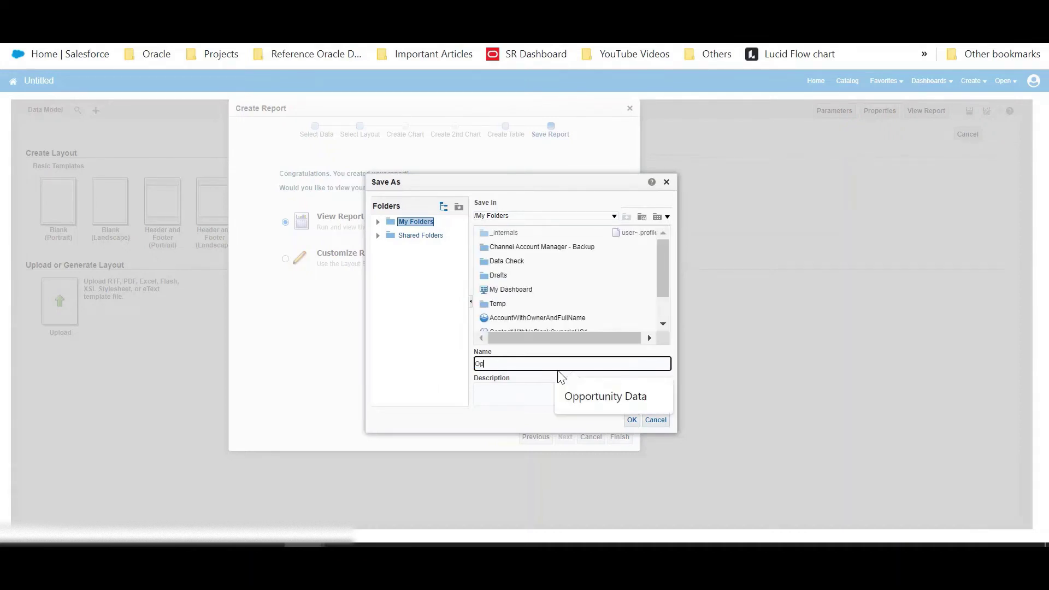
text(portunuty)
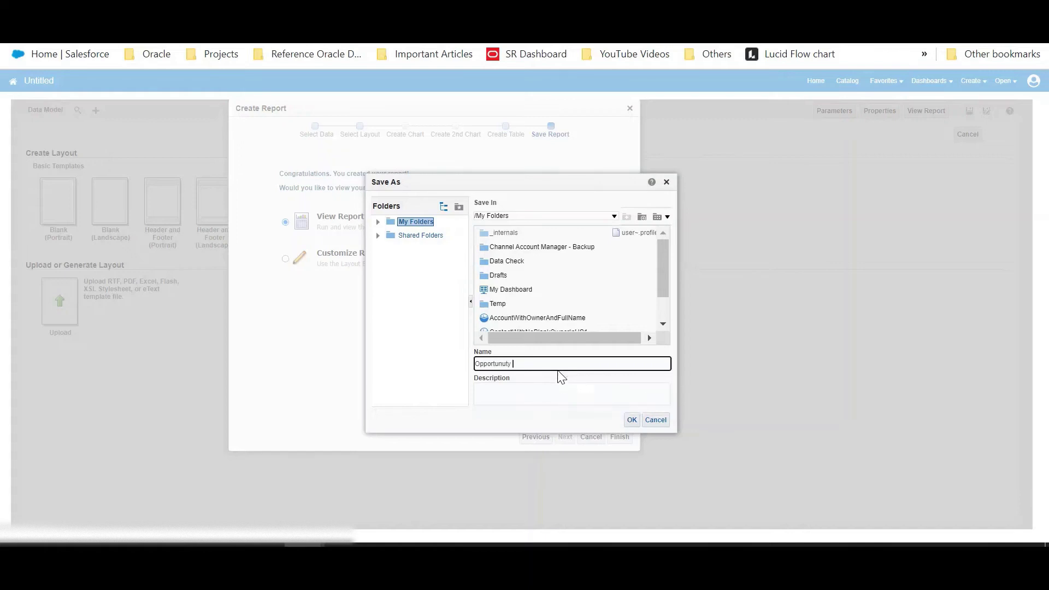
key(BackSpace)
key(BackSpace)
key(BackSpace)
key(BackSpace)
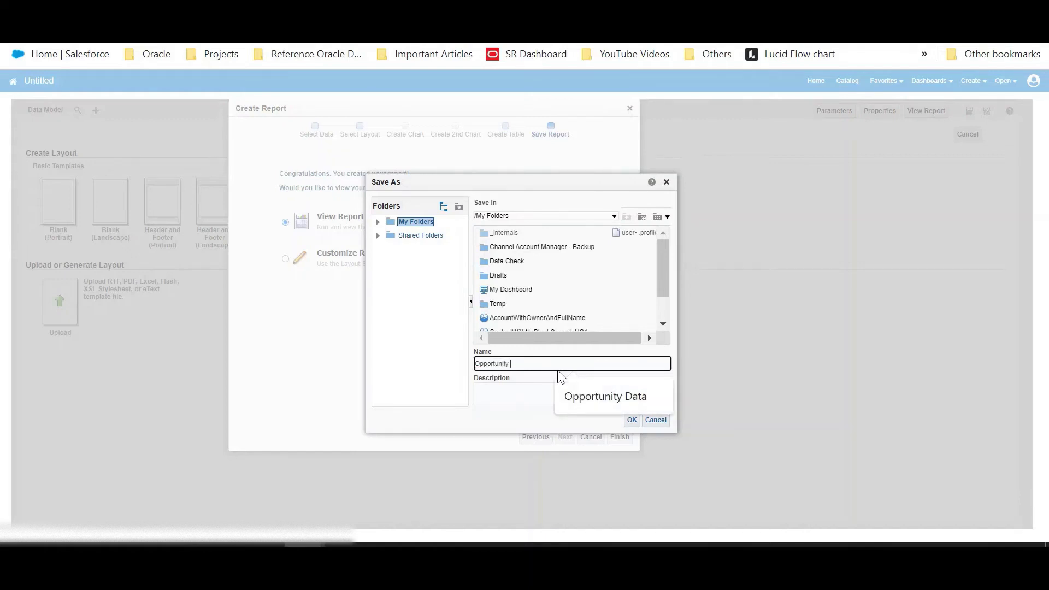
text(ity Test Report for Demo)
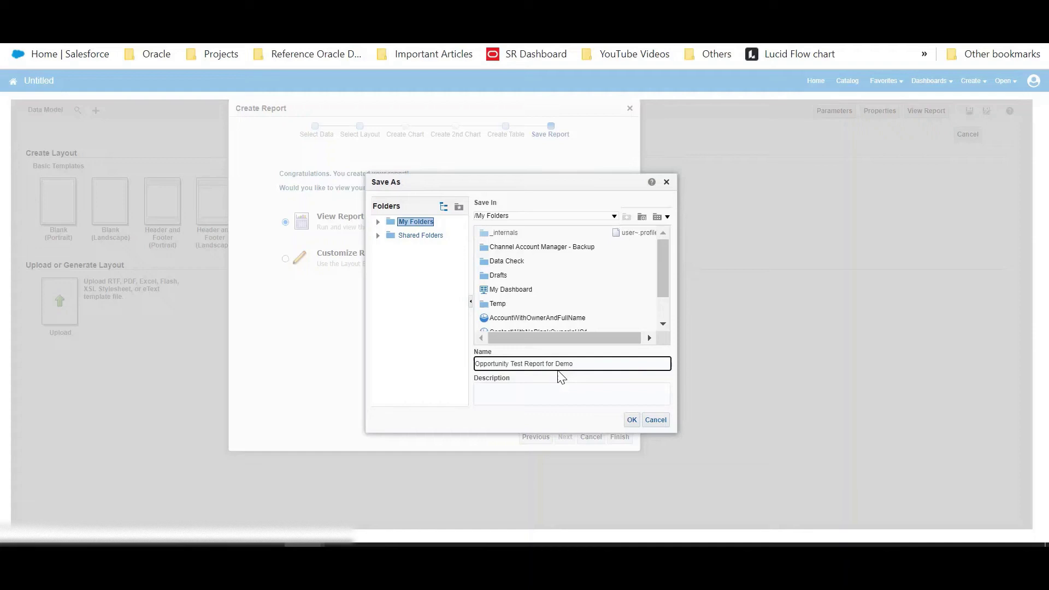
click(632, 420)
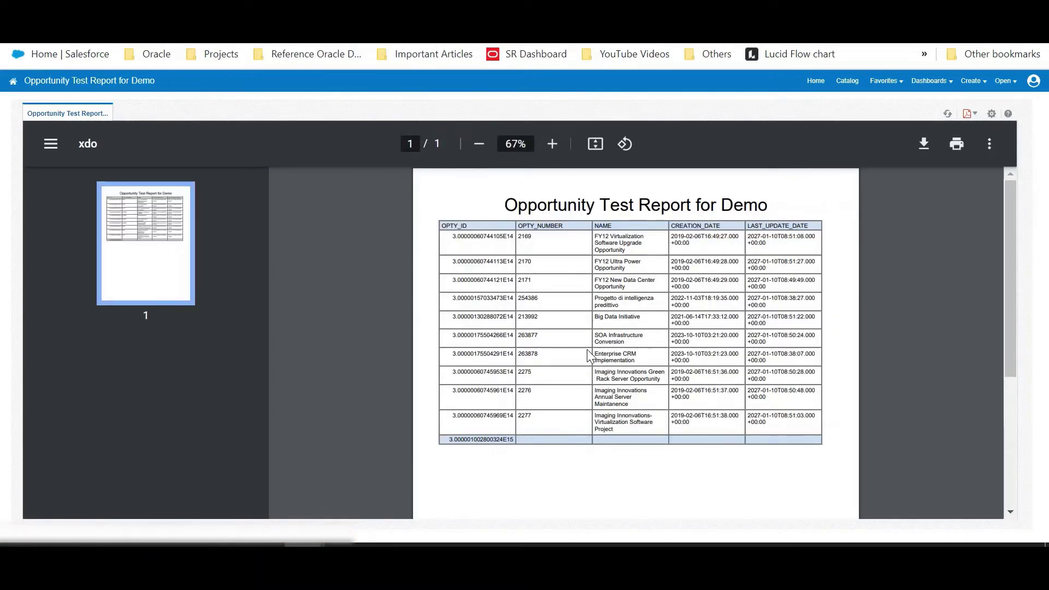
Review the PDF output of the saved report and the output formats it can be rendered in.
scroll(574, 370, down, 1)
scroll(555, 383, up, 1)
click(970, 114)
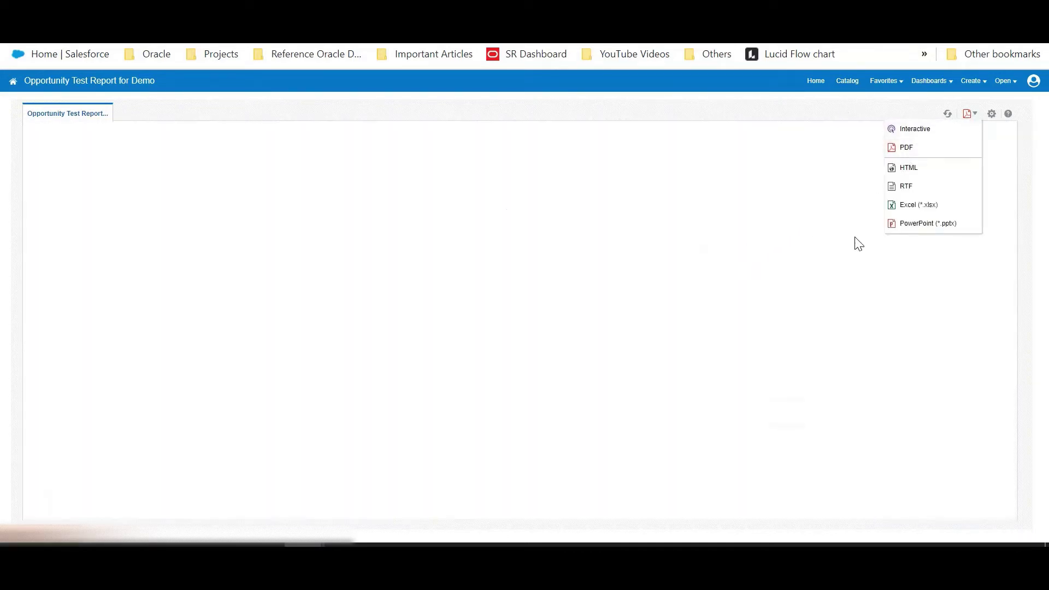
click(760, 244)
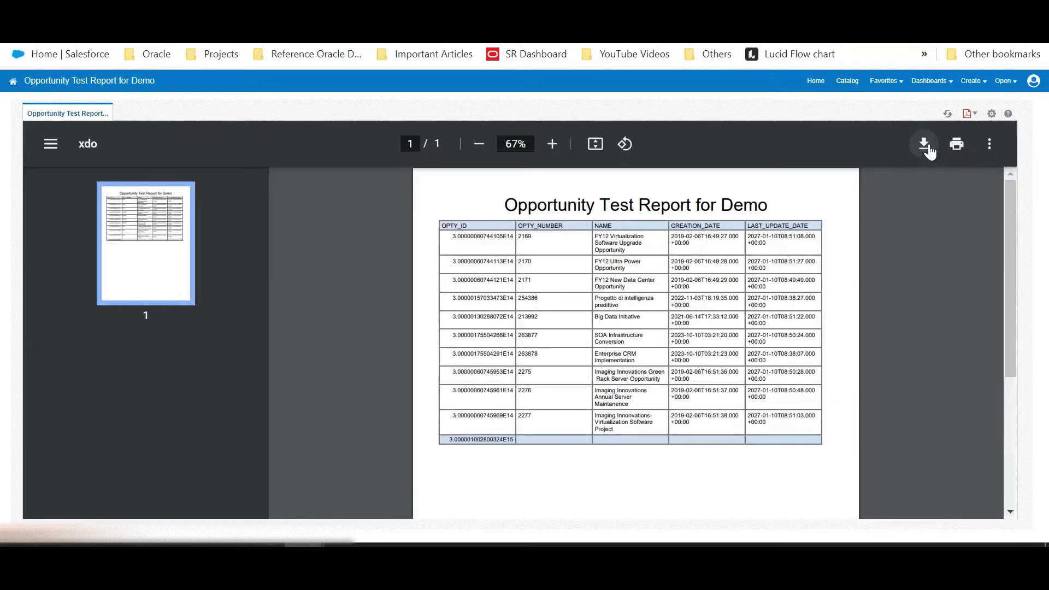
click(969, 115)
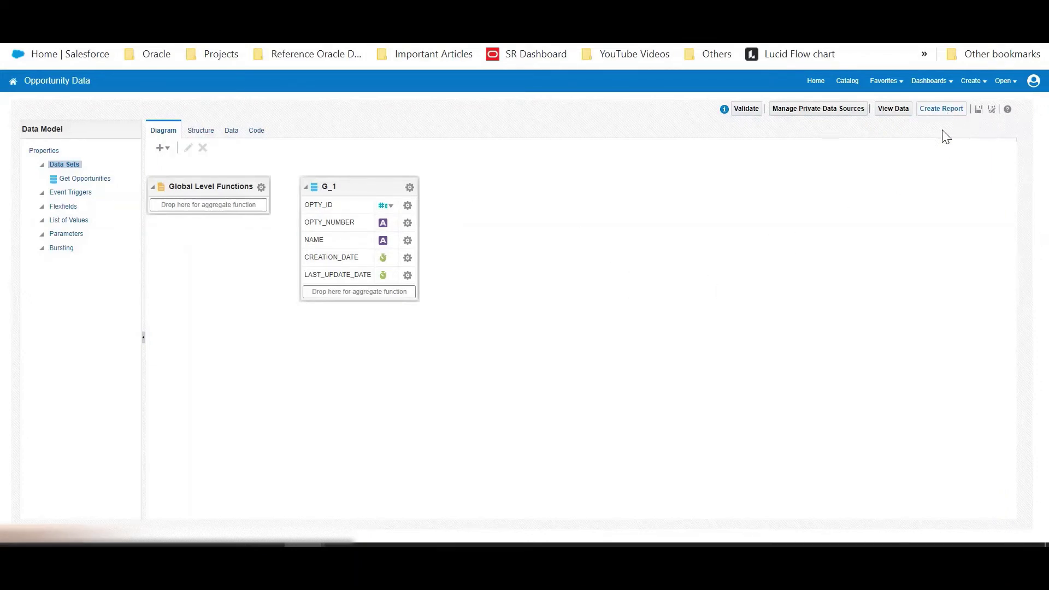
Start another report from the Opportunity Data model and cancel its guided wizard to reach the layout creation page.
click(941, 108)
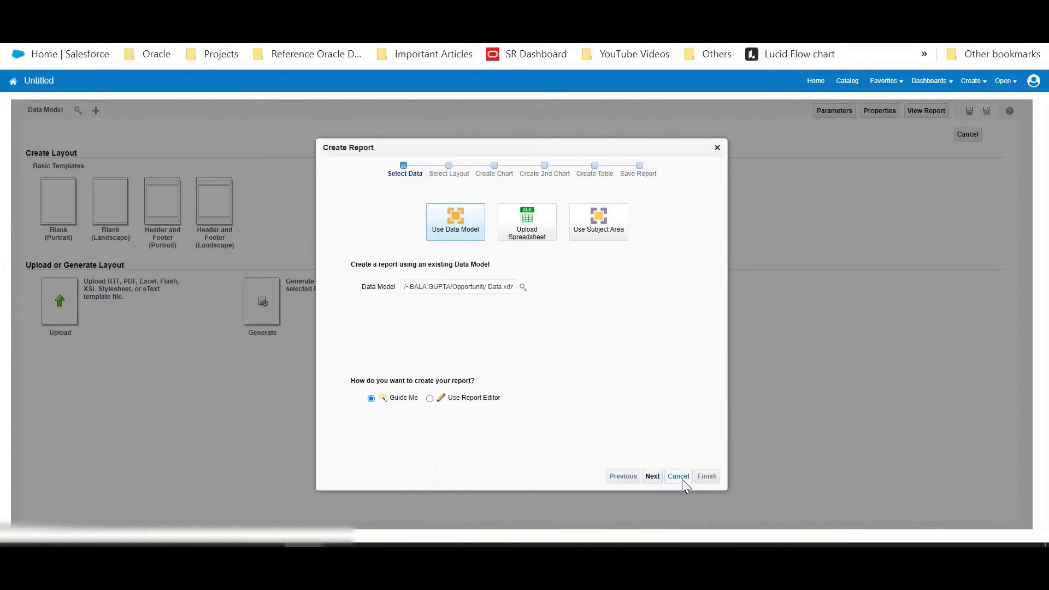
click(718, 147)
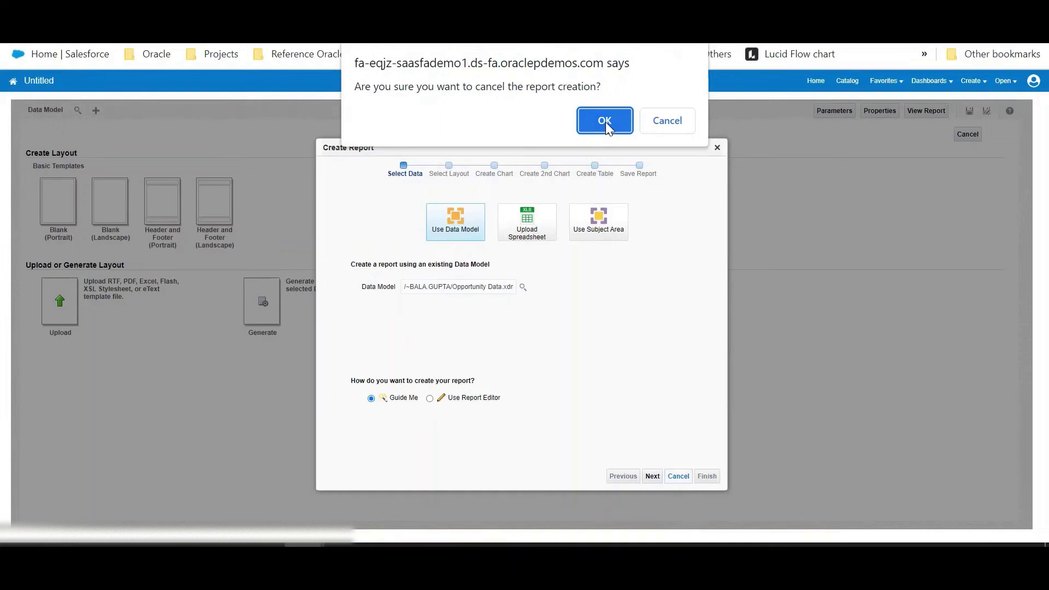
click(606, 121)
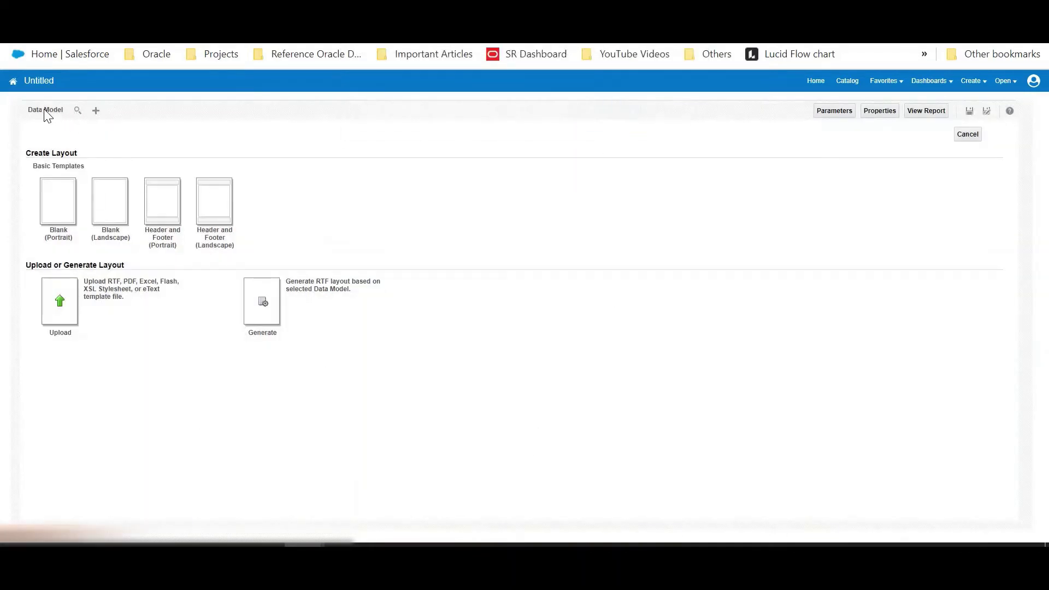
Select Opportunity Data from My Folders as the data model of the untitled report.
click(66, 108)
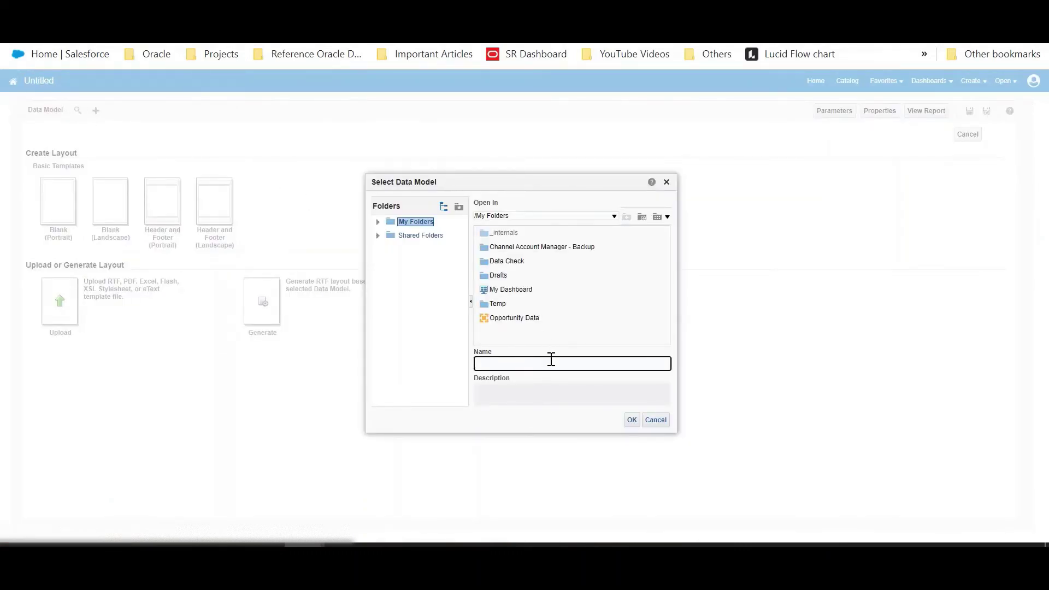
click(509, 370)
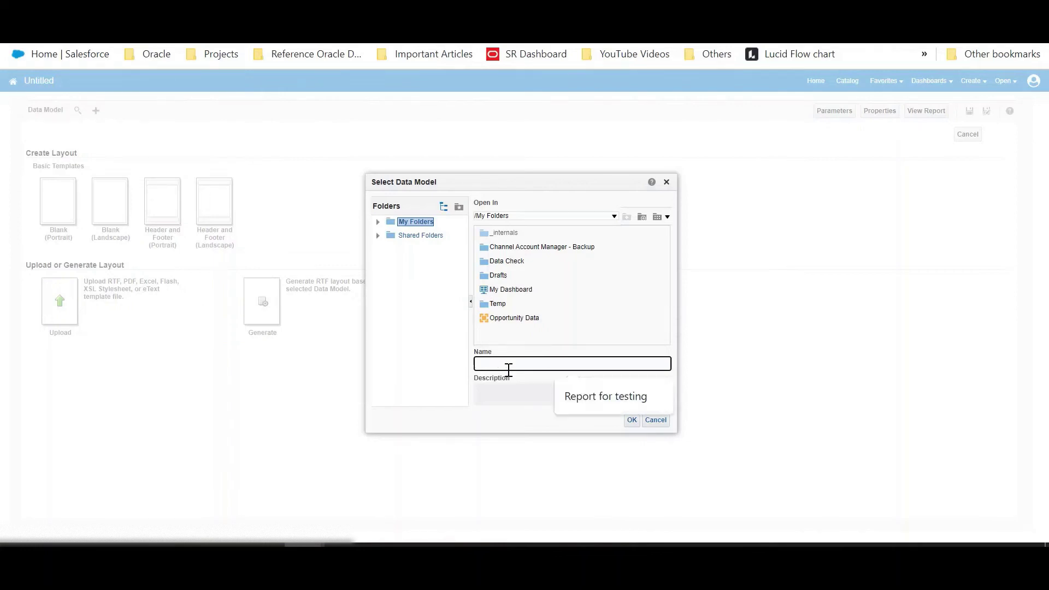
click(510, 318)
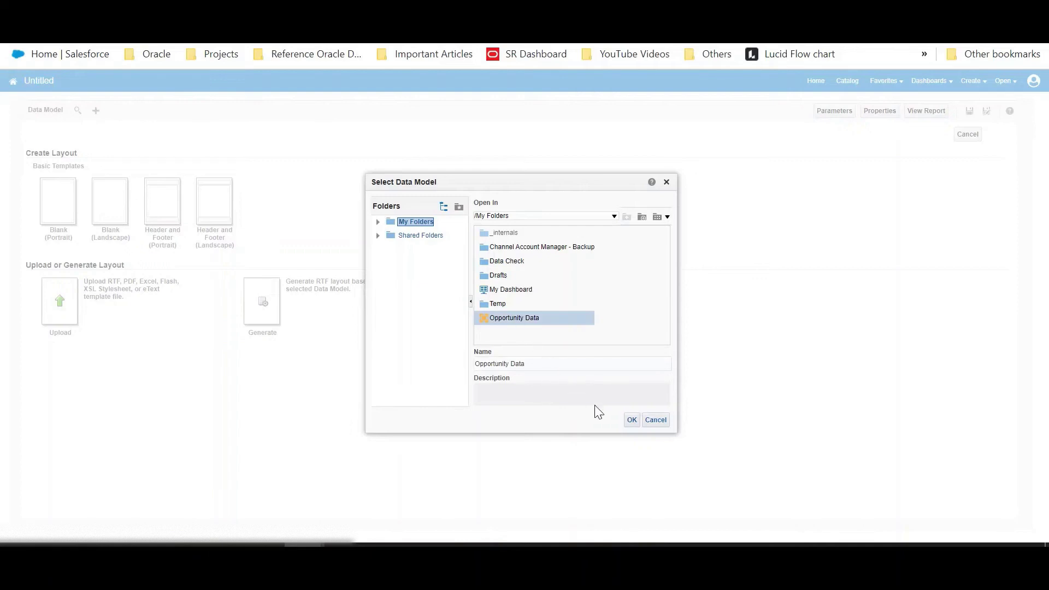
click(630, 421)
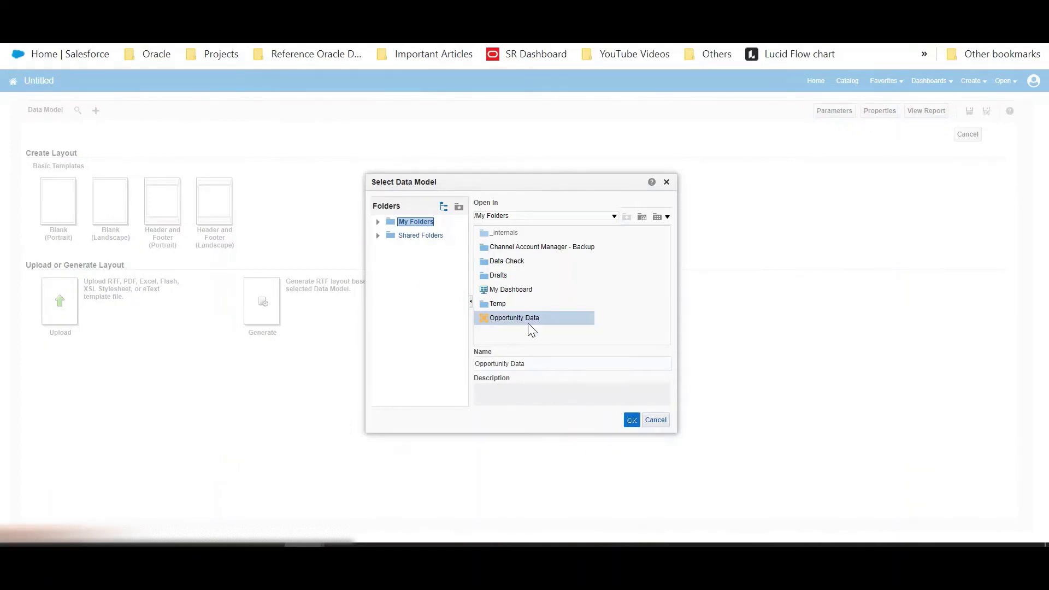
double_click(521, 320)
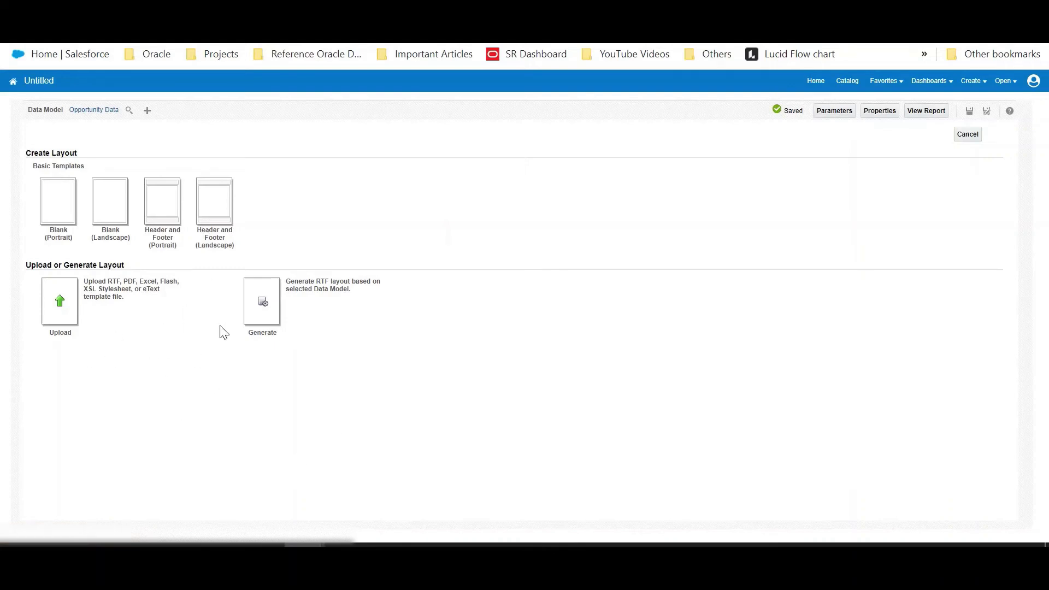
Generate an RTF layout from the selected data model with the template name Opprtunity Template.
click(267, 304)
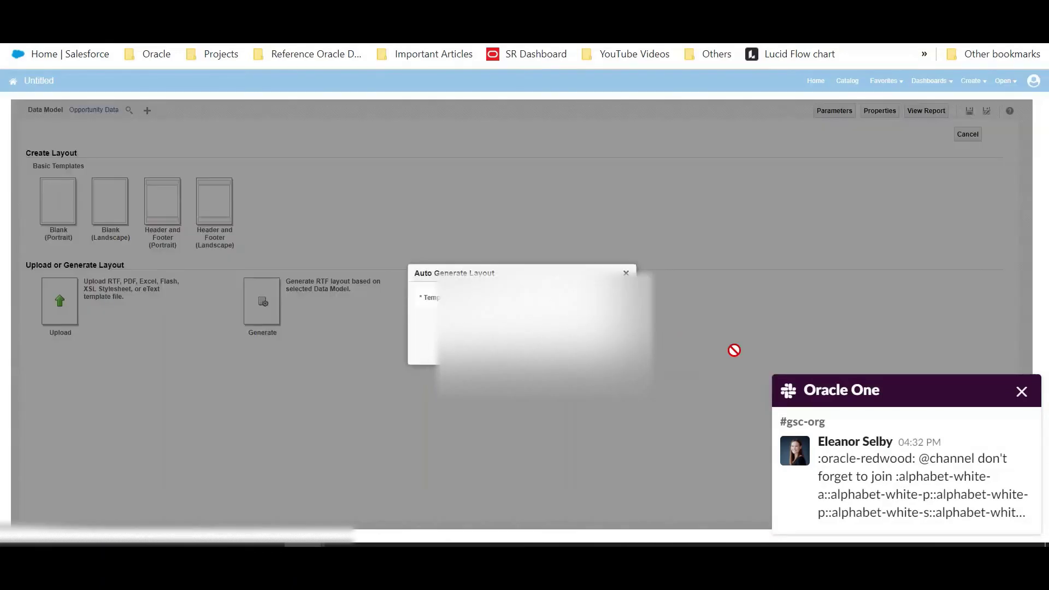
click(1021, 402)
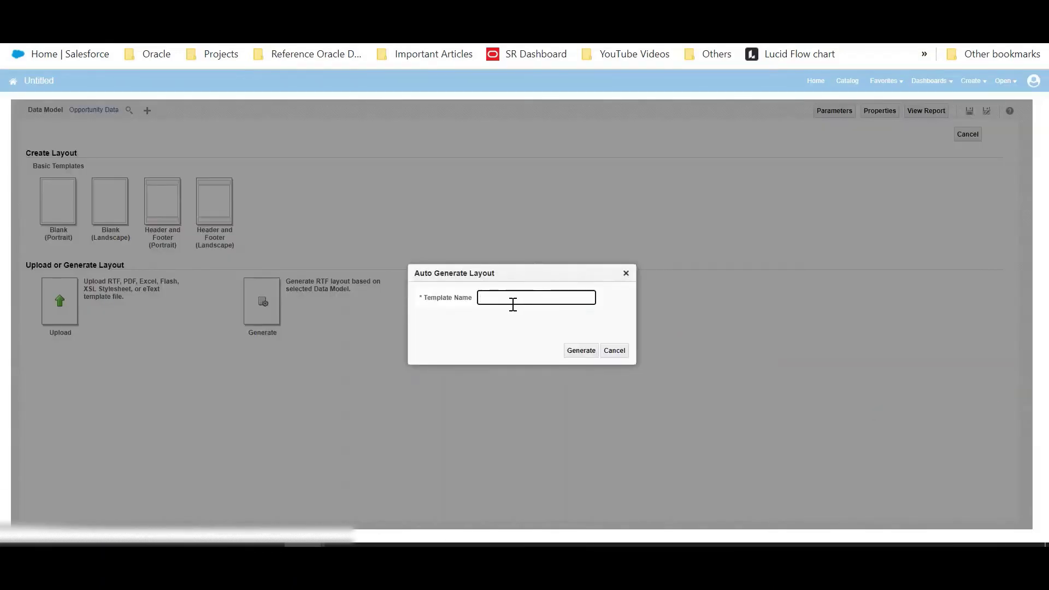
text(Opprtunity Template)
key(Tab)
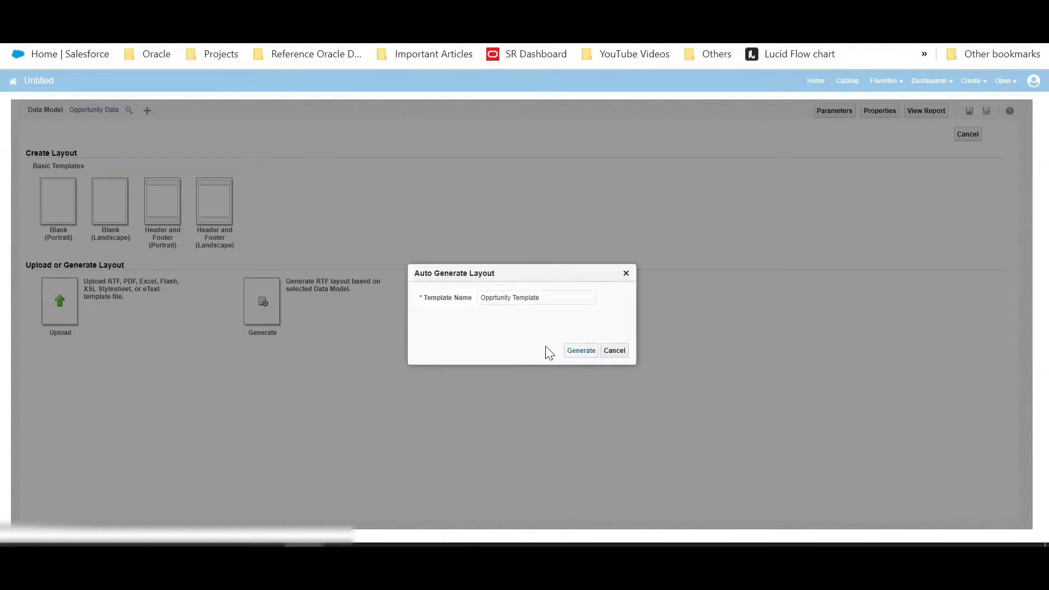
key(Return)
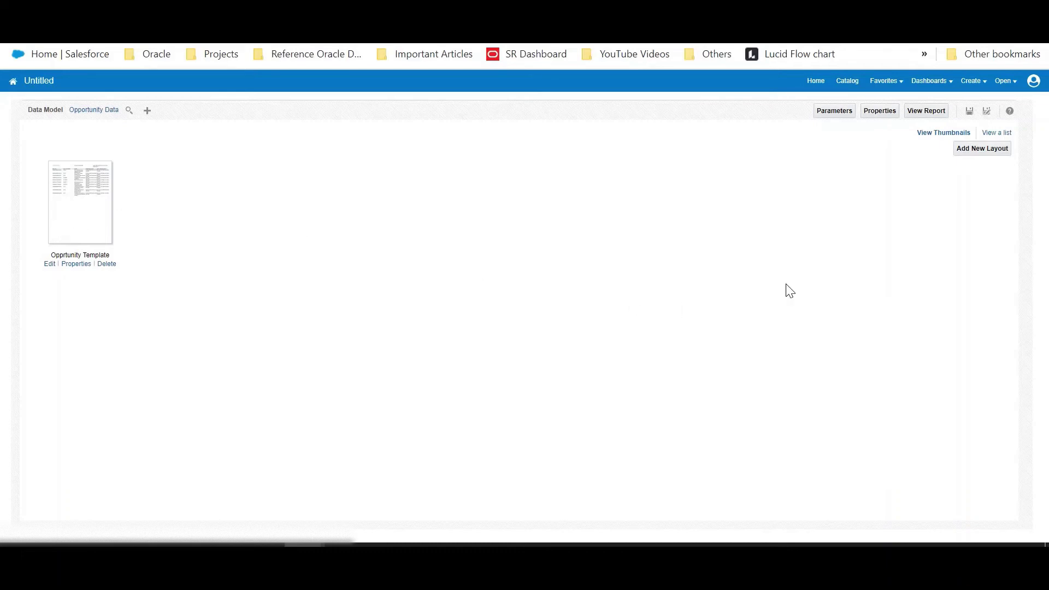
Try to view the untitled report with the generated layout.
click(924, 114)
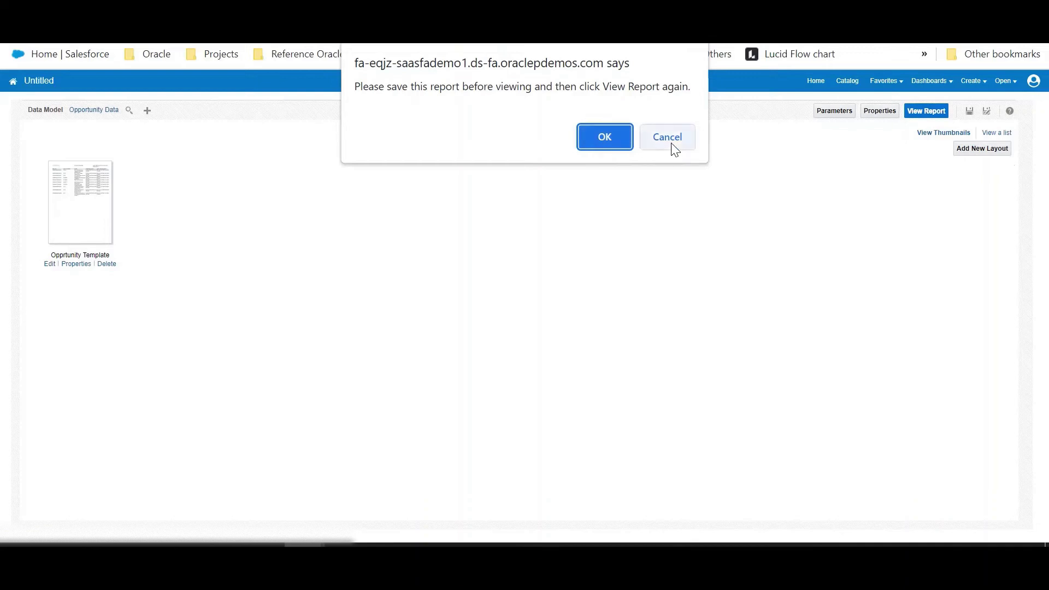
key(Return)
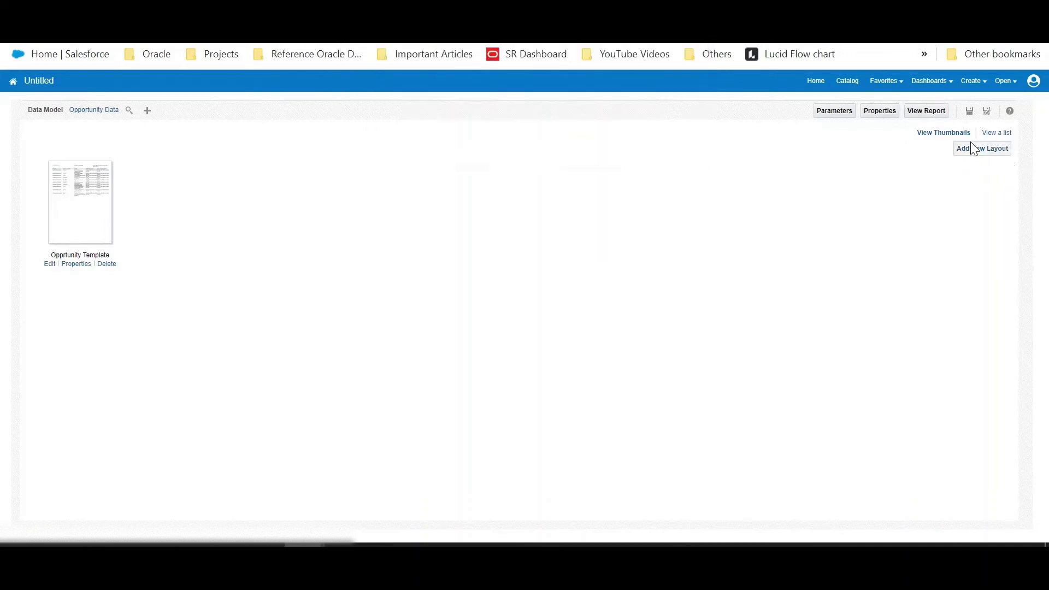
Examine the untitled report's parameter display options and close them without changes.
click(836, 112)
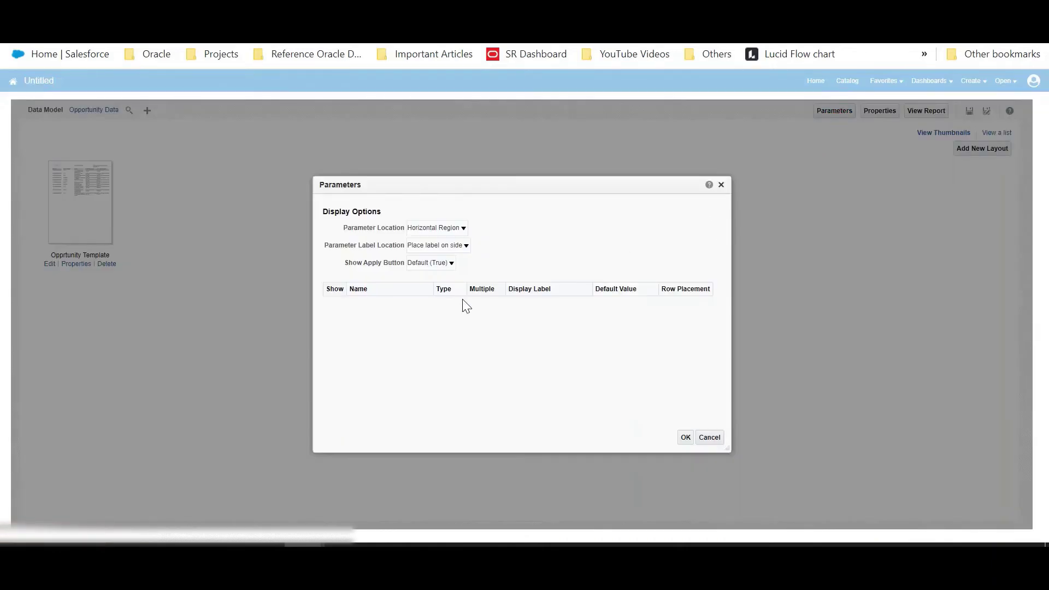
click(712, 439)
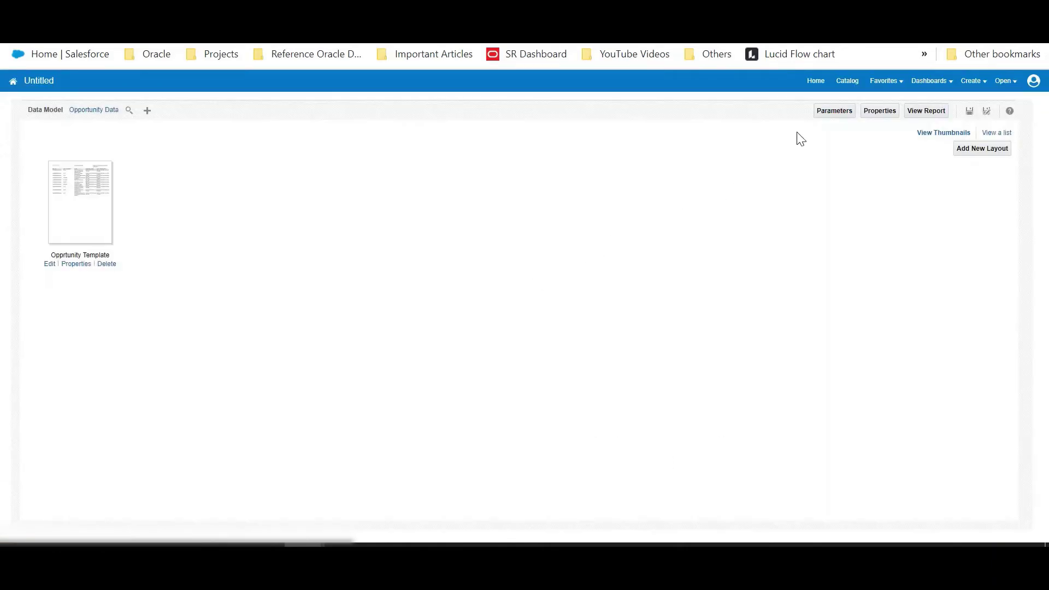
click(831, 113)
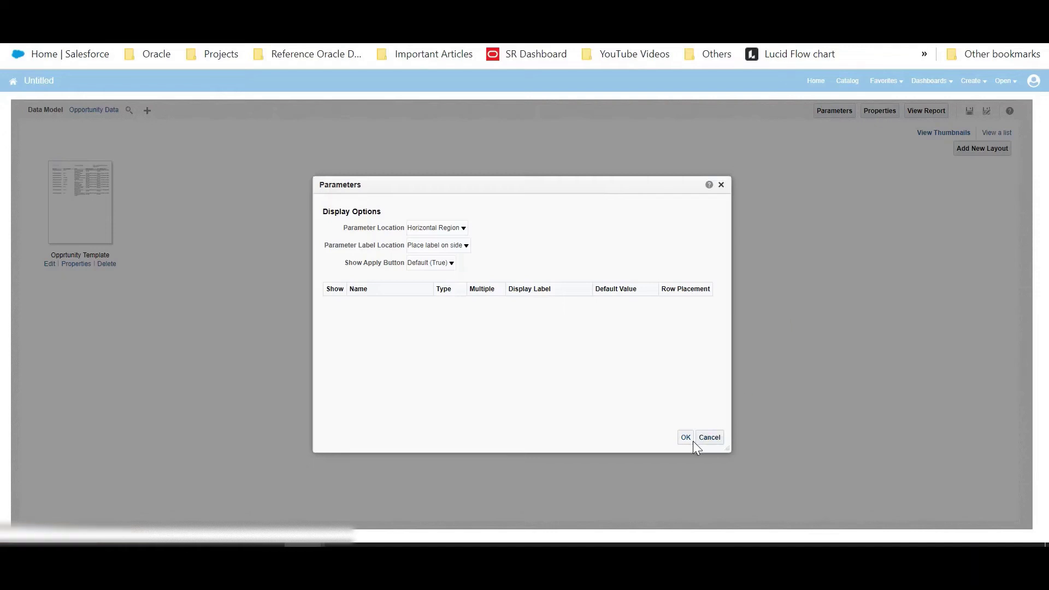
click(722, 185)
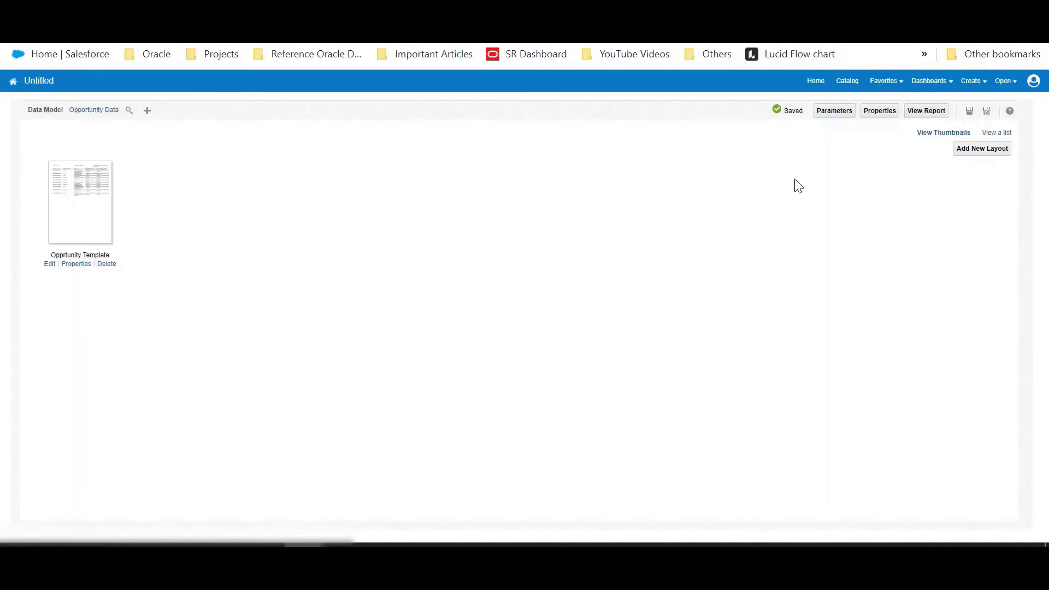
Examine the report properties, going through the general, caching and formatting settings.
click(875, 111)
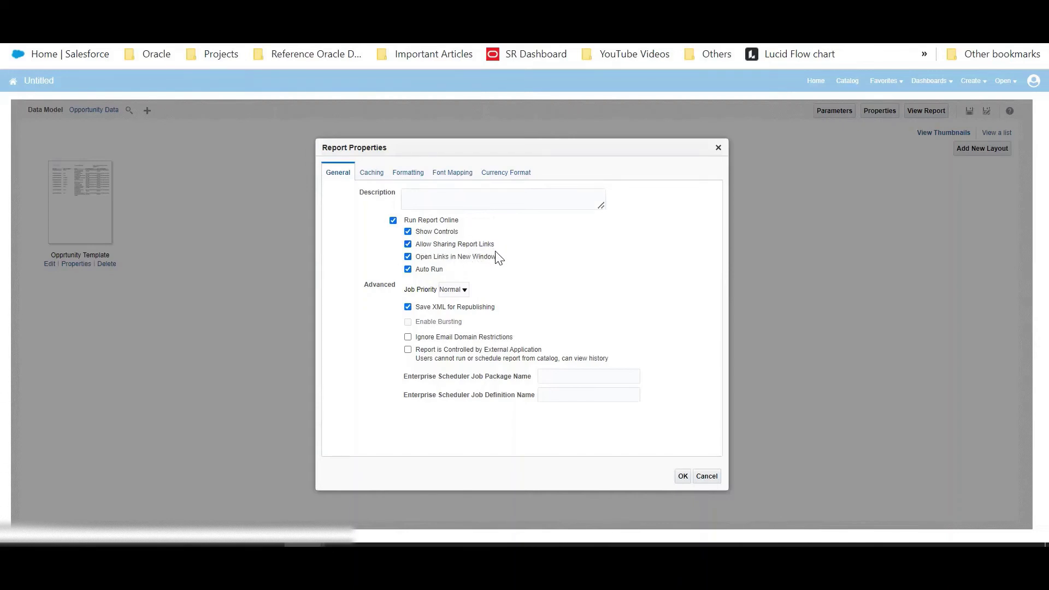
click(370, 174)
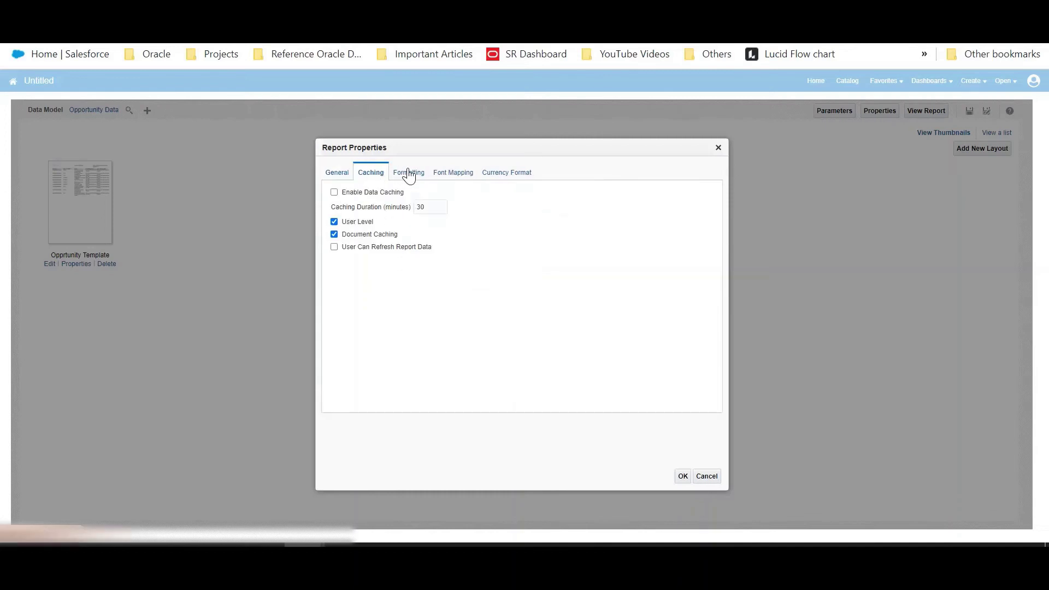
click(408, 174)
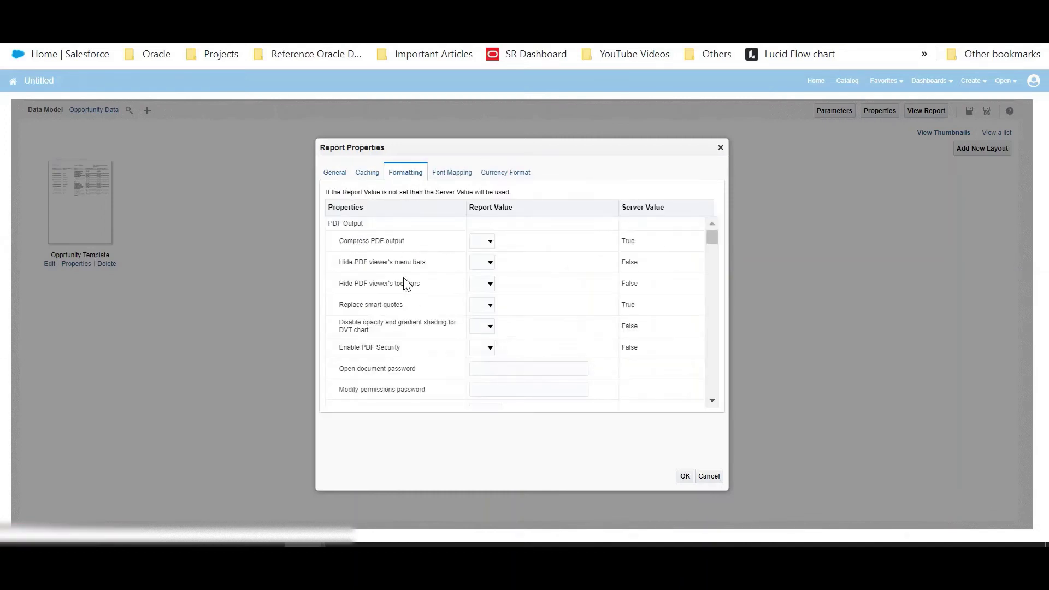
scroll(383, 295, down, 5)
scroll(363, 312, up, 2)
scroll(395, 288, up, 3)
scroll(401, 257, down, 3)
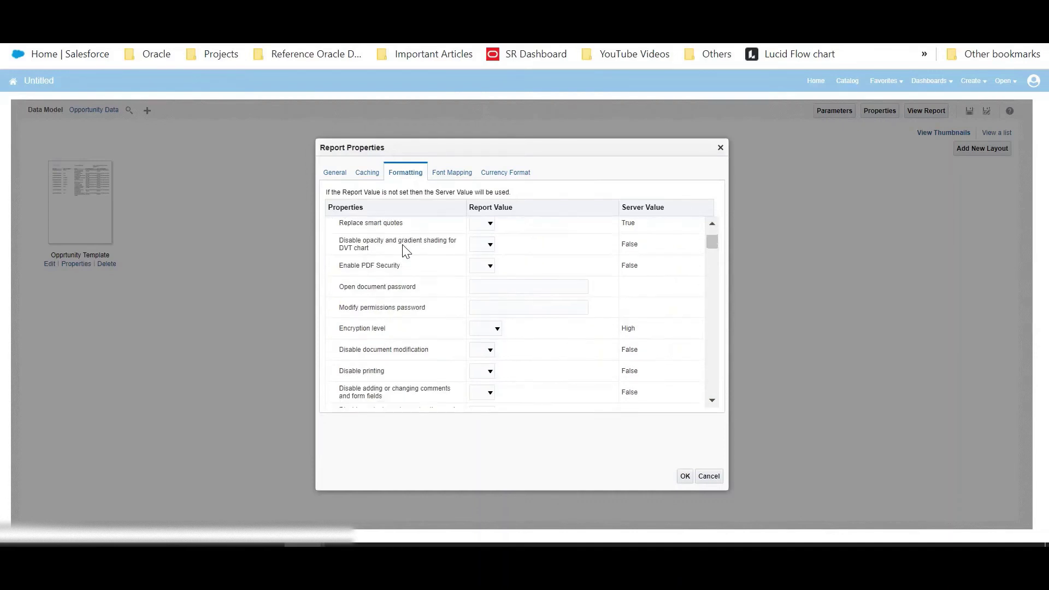
scroll(415, 297, down, 3)
scroll(420, 309, down, 10)
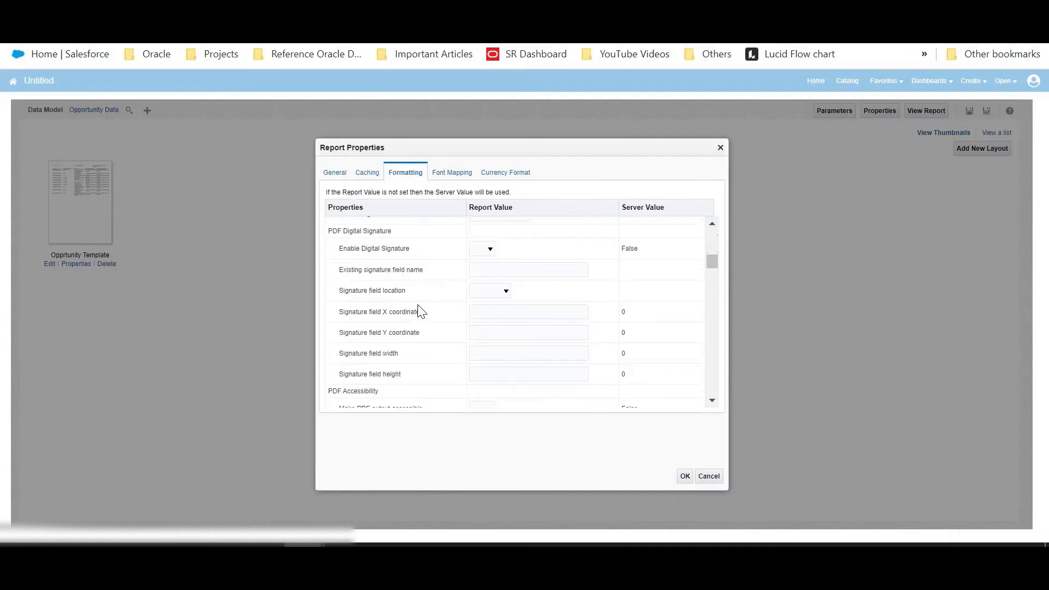
scroll(435, 300, down, 8)
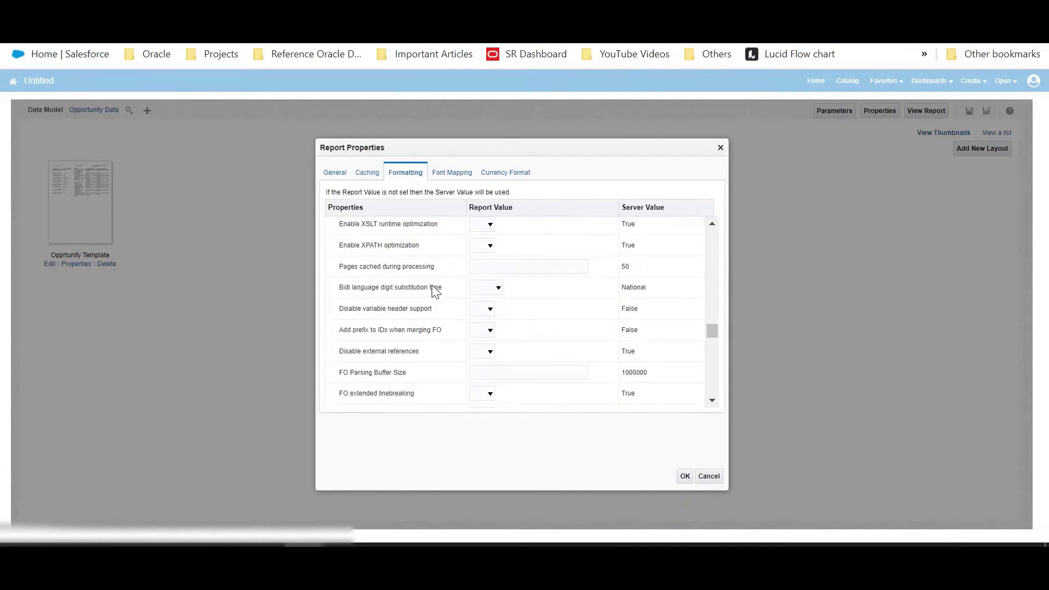
scroll(437, 309, down, 6)
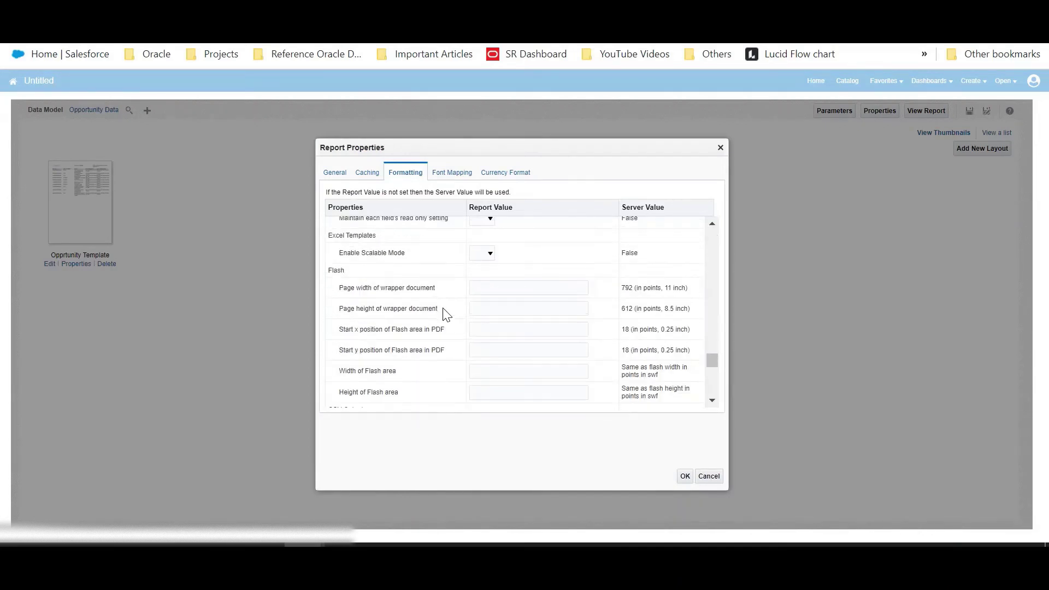
scroll(445, 311, up, 4)
Examine the report's font mapping and currency format settings and leave the report properties without changes.
click(460, 176)
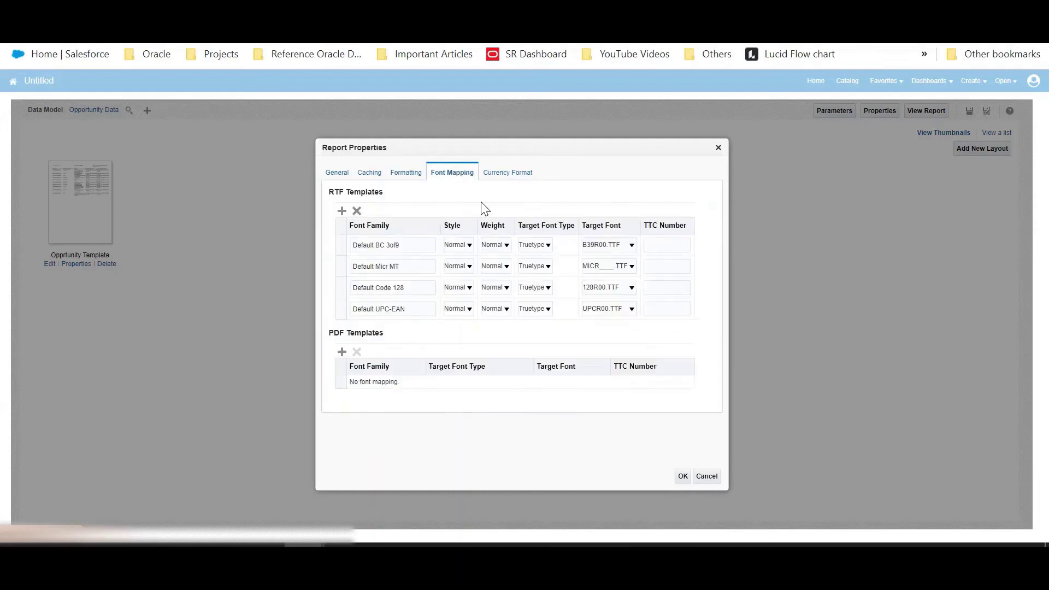
click(517, 178)
click(453, 172)
click(517, 173)
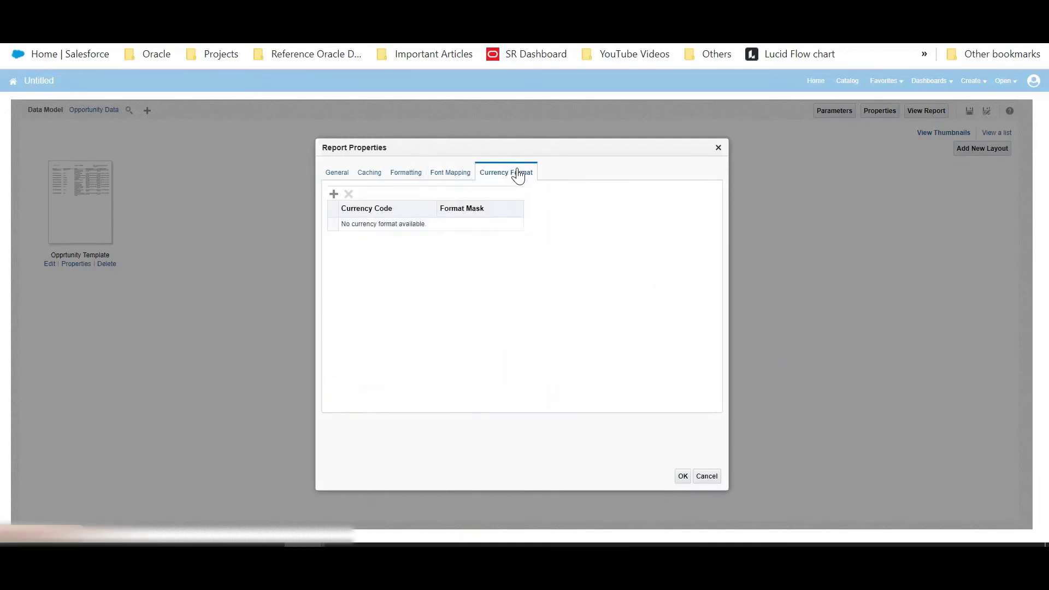
click(710, 480)
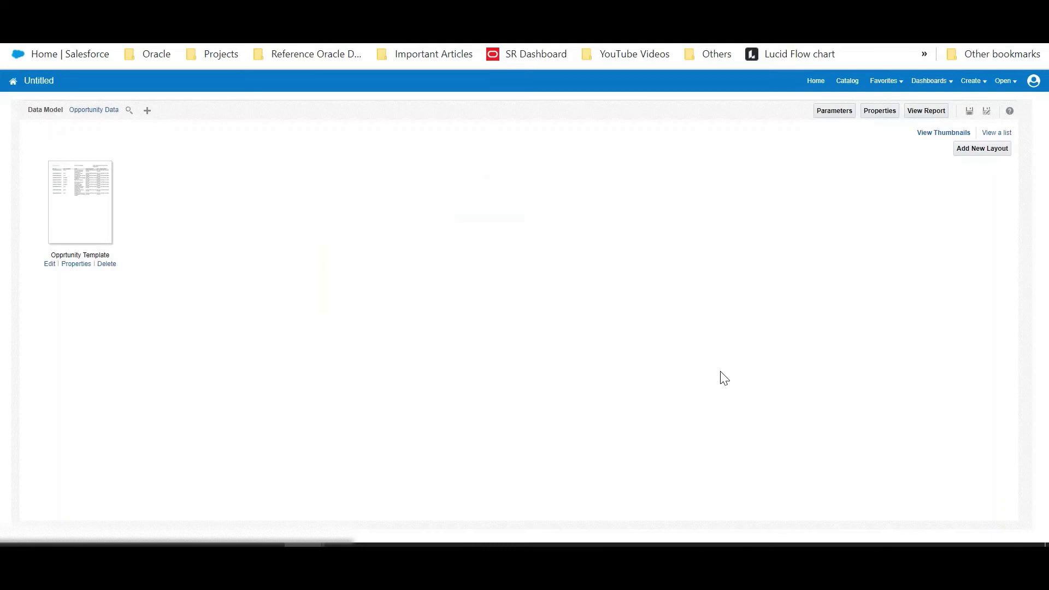
In the layout list, enable PDF/UA, Zipped PDFs, FO Formatted XML, Data (XML) and Data (CSV) as additional output formats for Opprtunity Template.
click(999, 134)
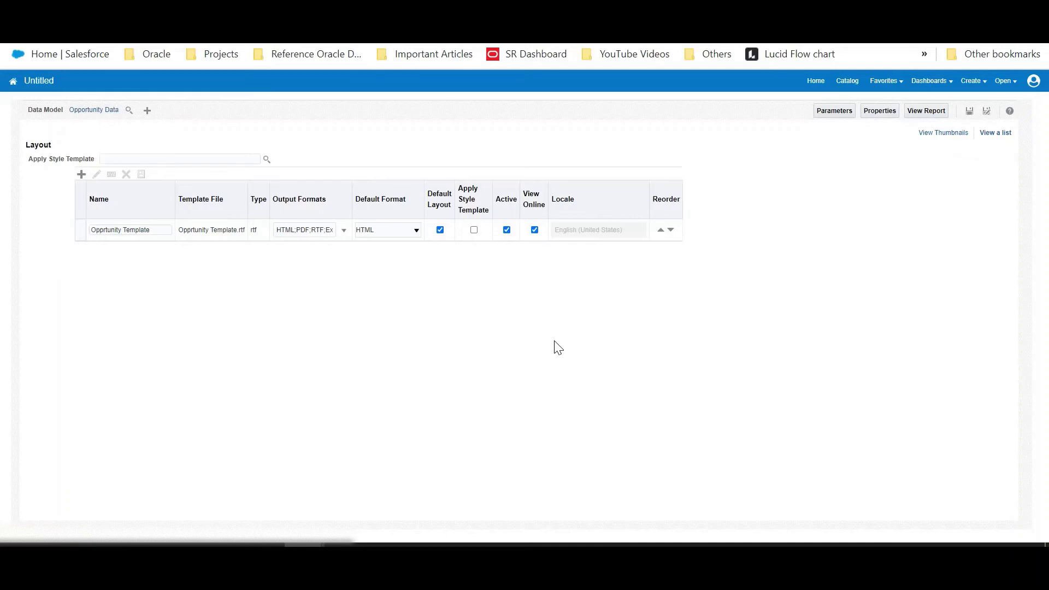
click(385, 230)
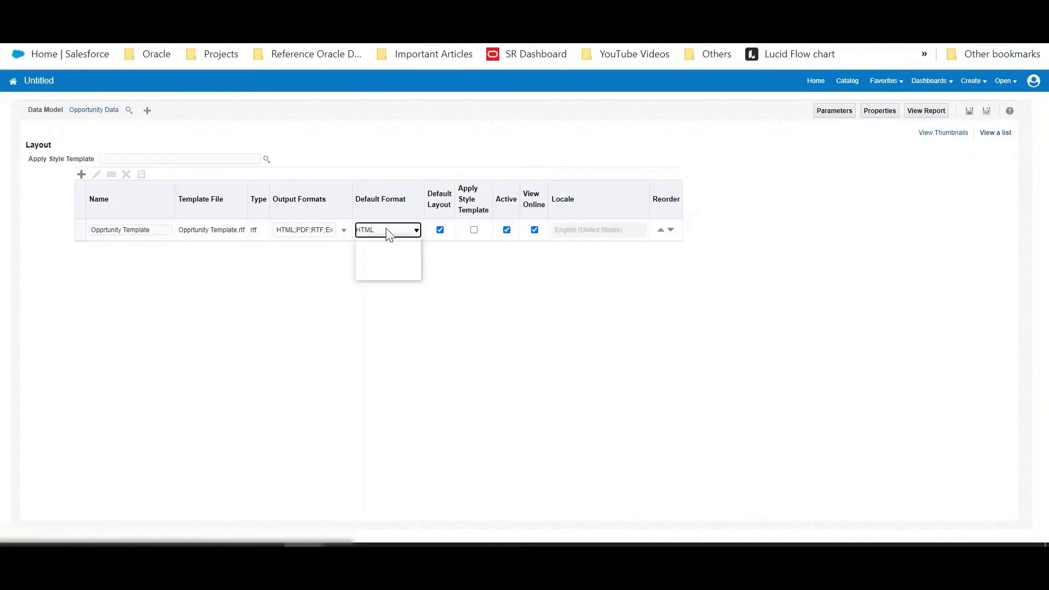
click(394, 355)
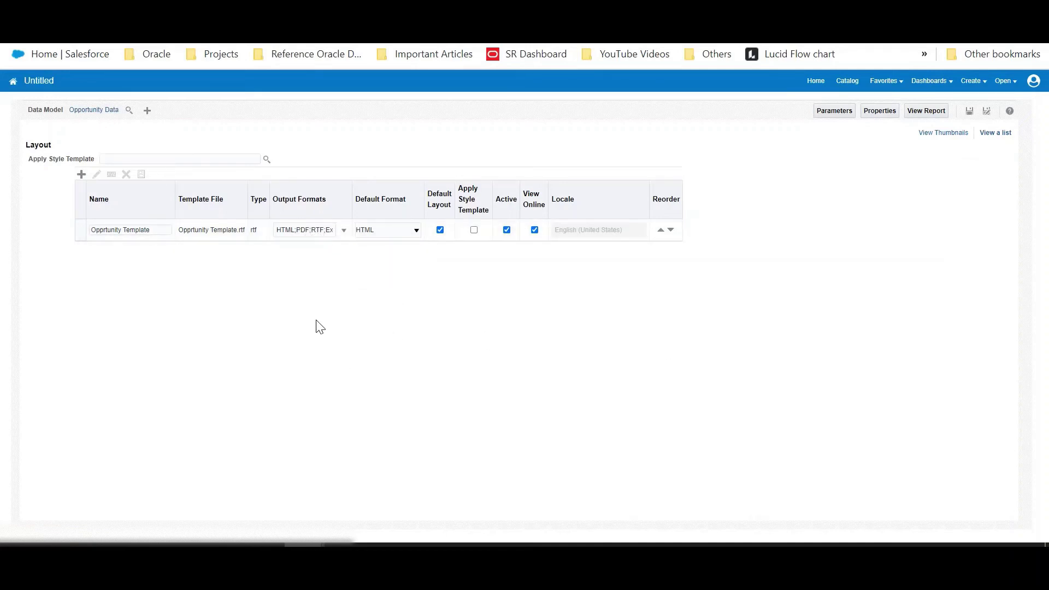
click(342, 230)
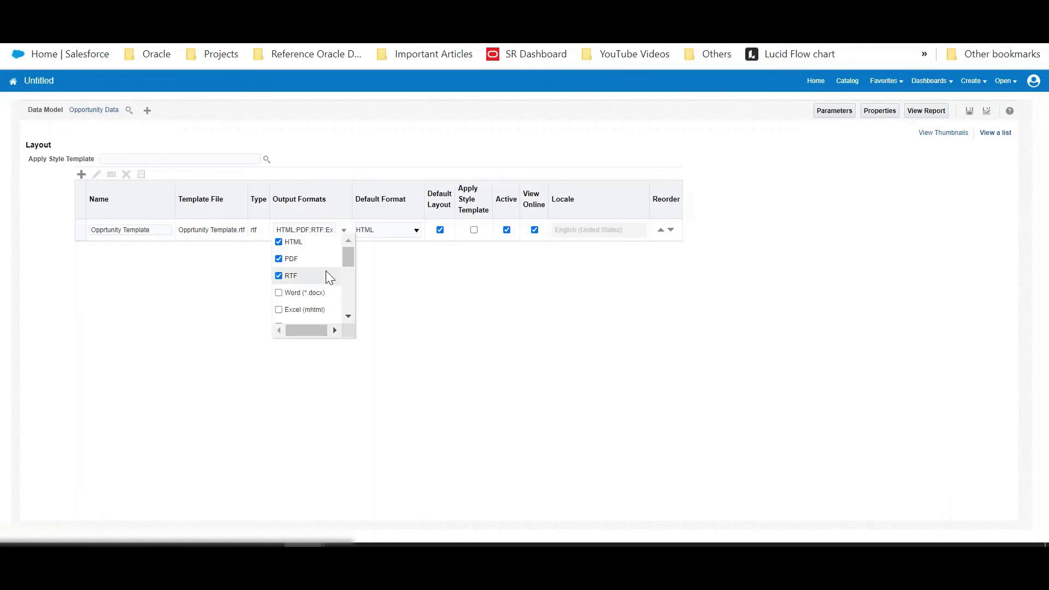
scroll(324, 281, down, 3)
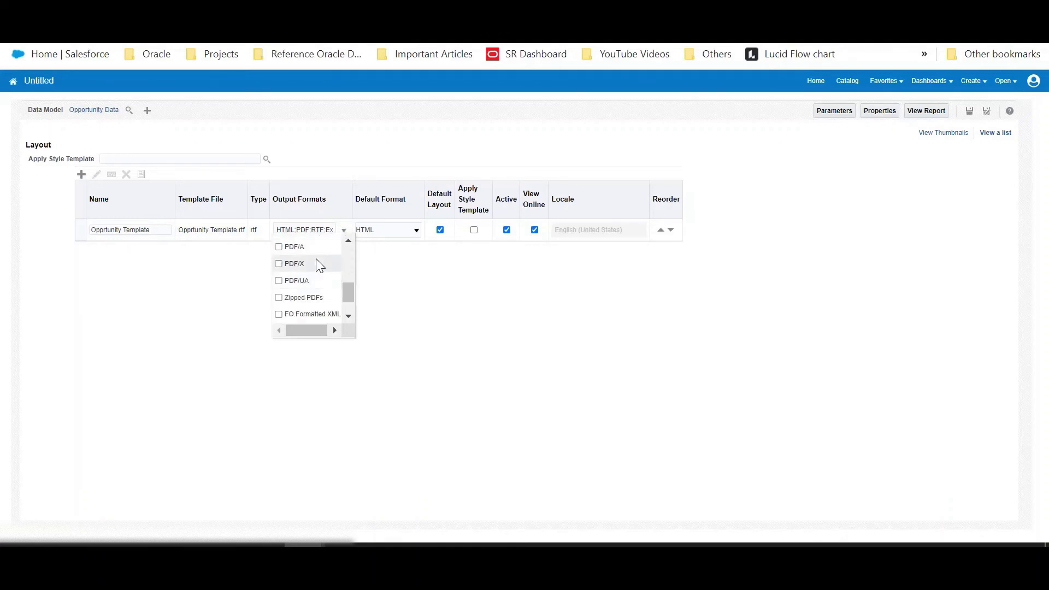
scroll(316, 260, down, 2)
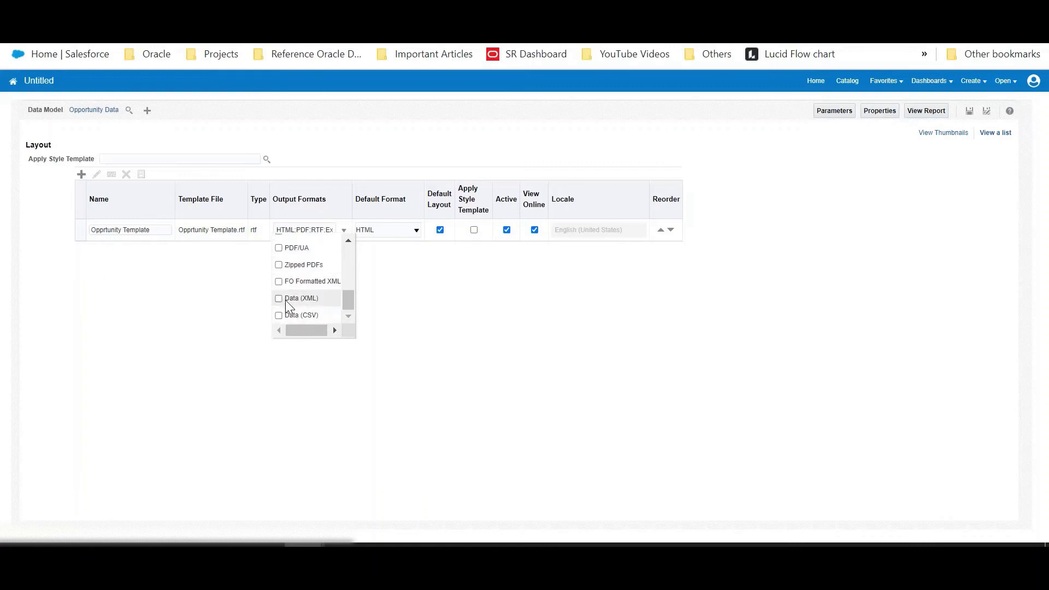
click(278, 315)
click(279, 299)
click(279, 282)
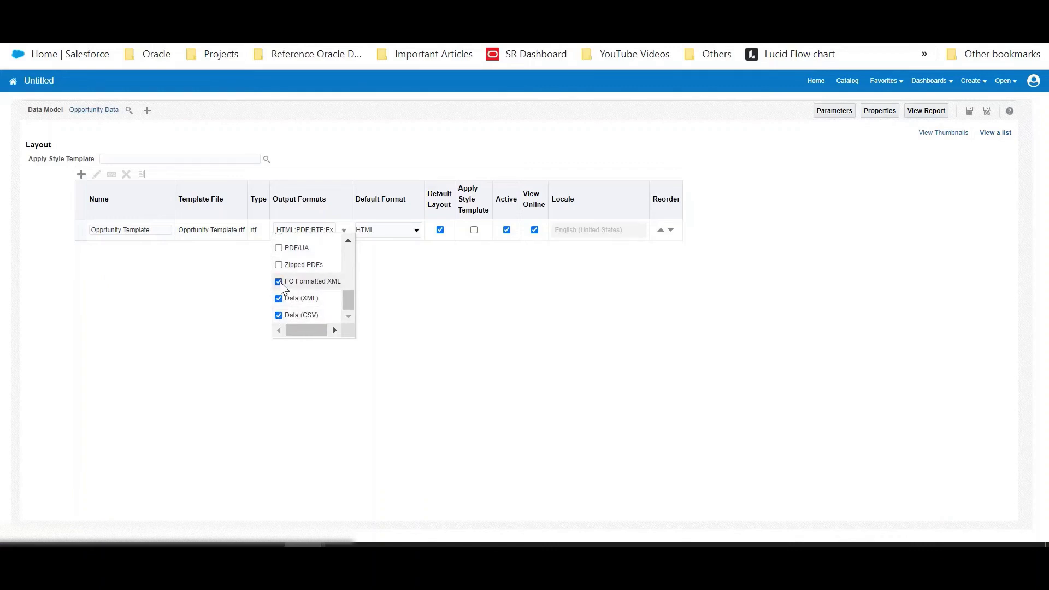
click(426, 298)
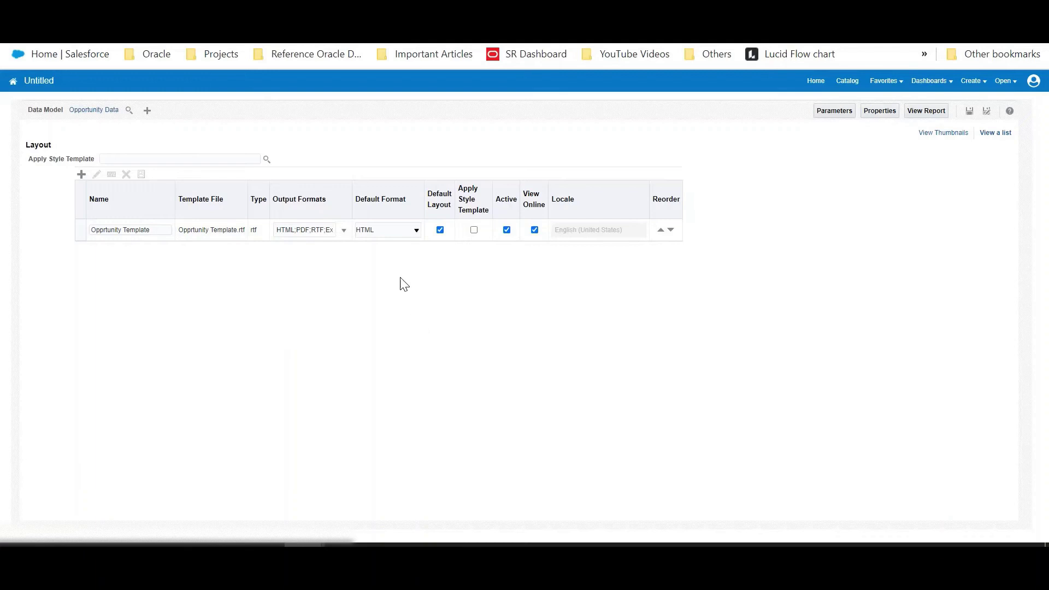
Set the default output format of Opprtunity Template to Excel (*.xlsx).
click(386, 233)
click(393, 293)
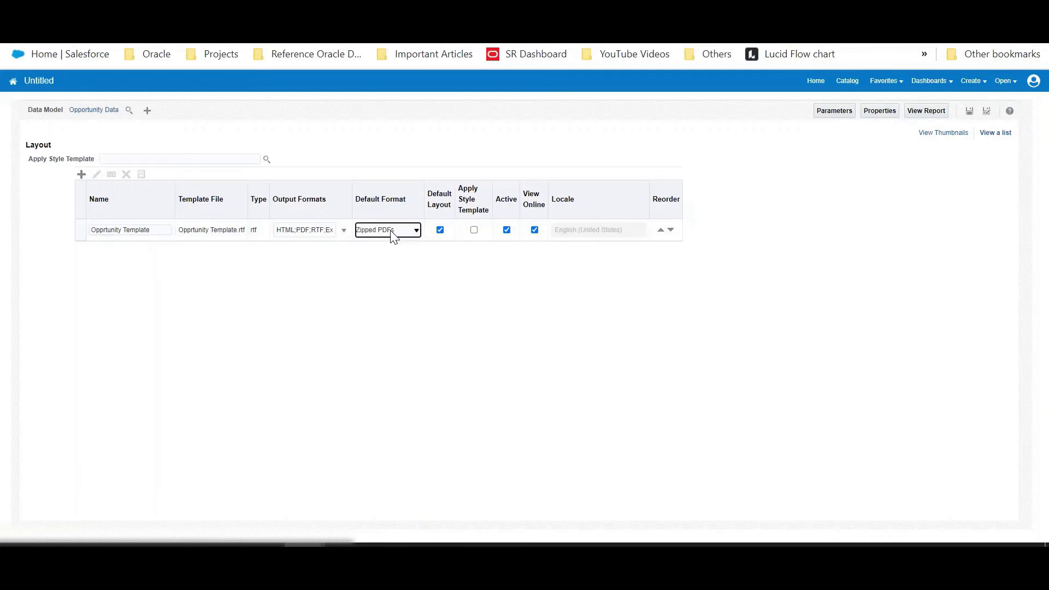
click(394, 232)
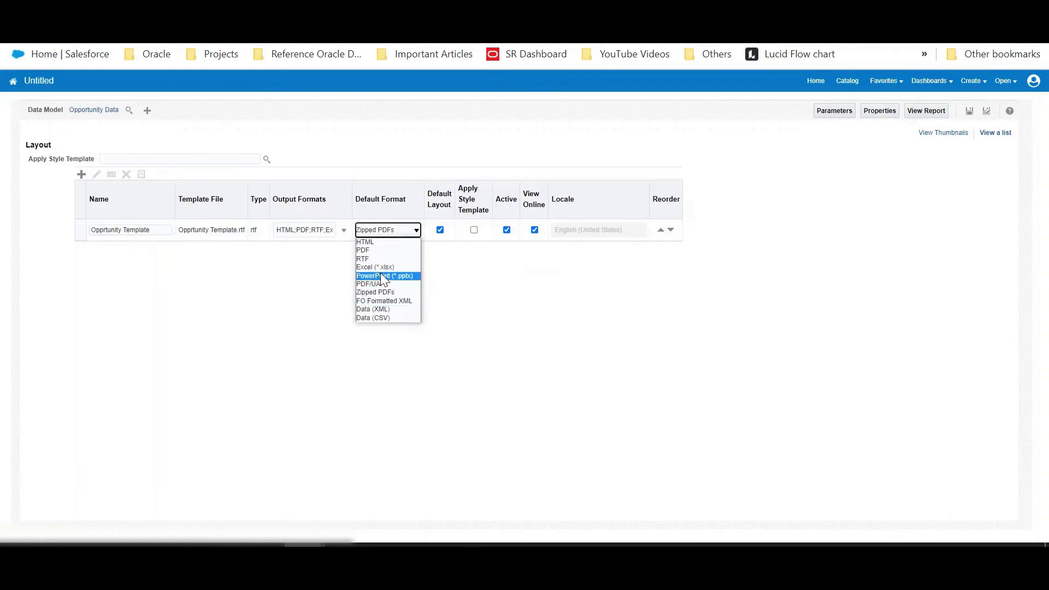
click(388, 267)
click(397, 320)
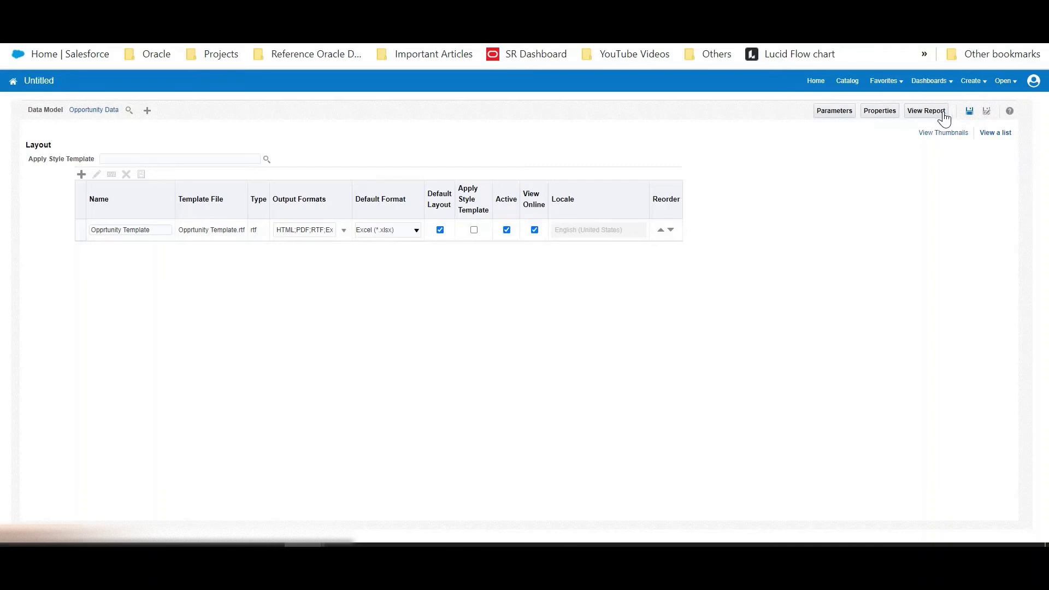
Save the report in My Folders under the name Opty Report 2.
click(970, 111)
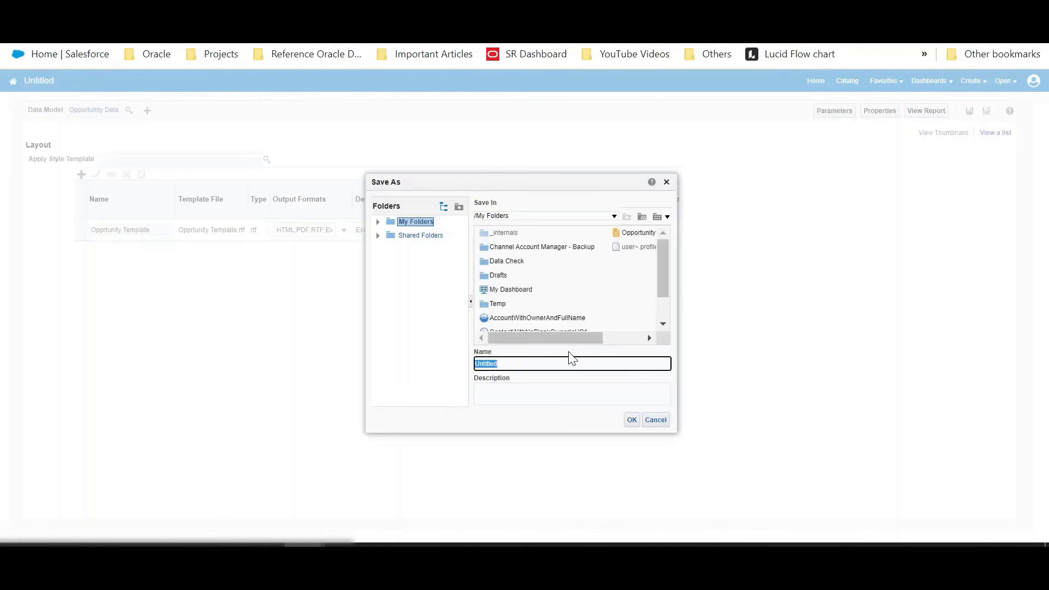
key(BackSpace)
text(Opty Report 2)
click(629, 420)
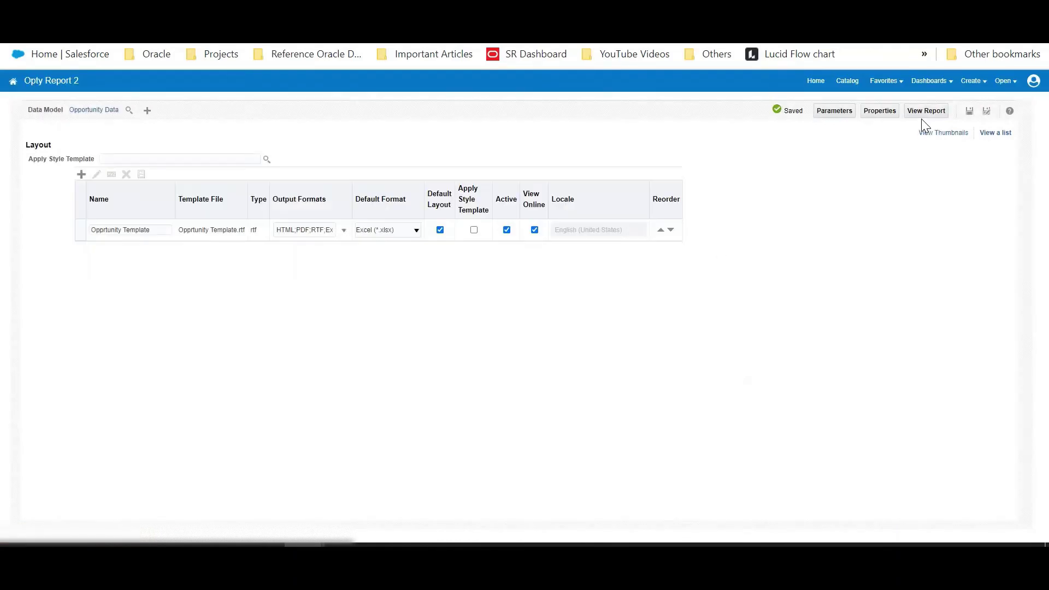
View Opty Report 2 without saving its Excel output file, and display the report as HTML instead.
click(928, 112)
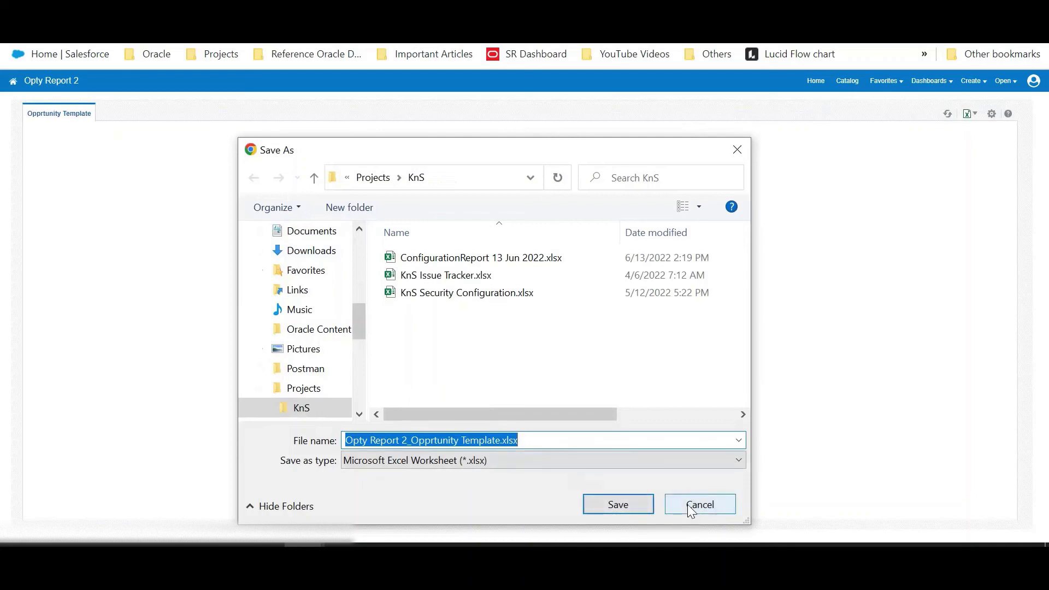
click(689, 504)
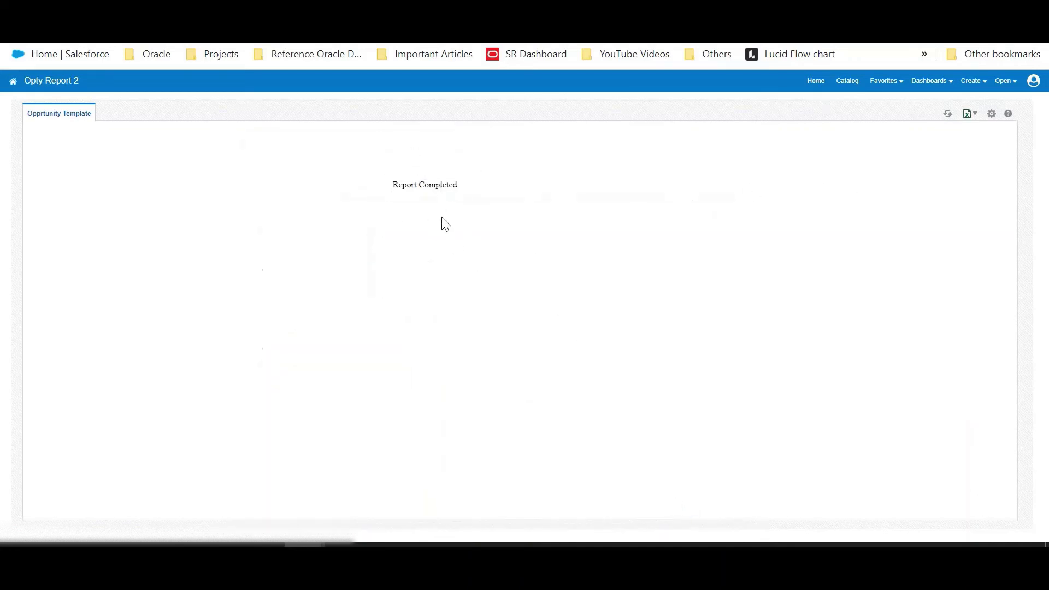
click(972, 115)
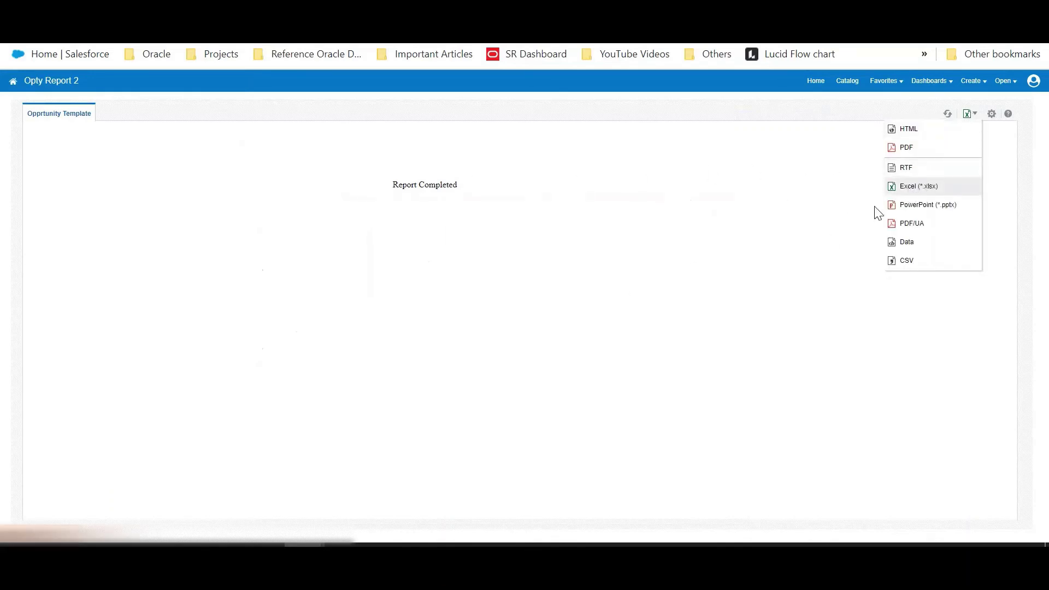
click(663, 276)
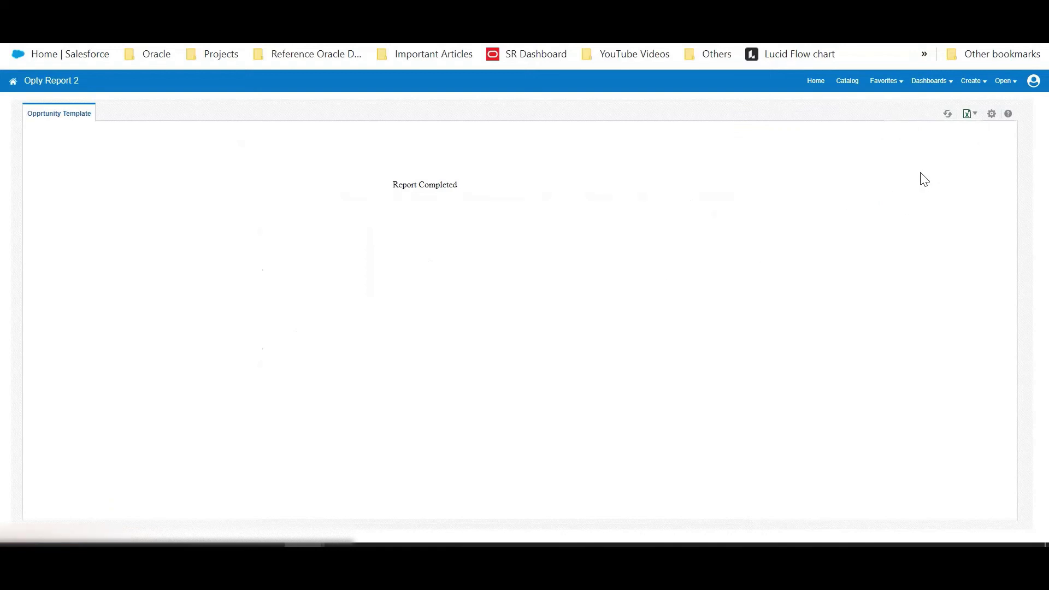
click(972, 115)
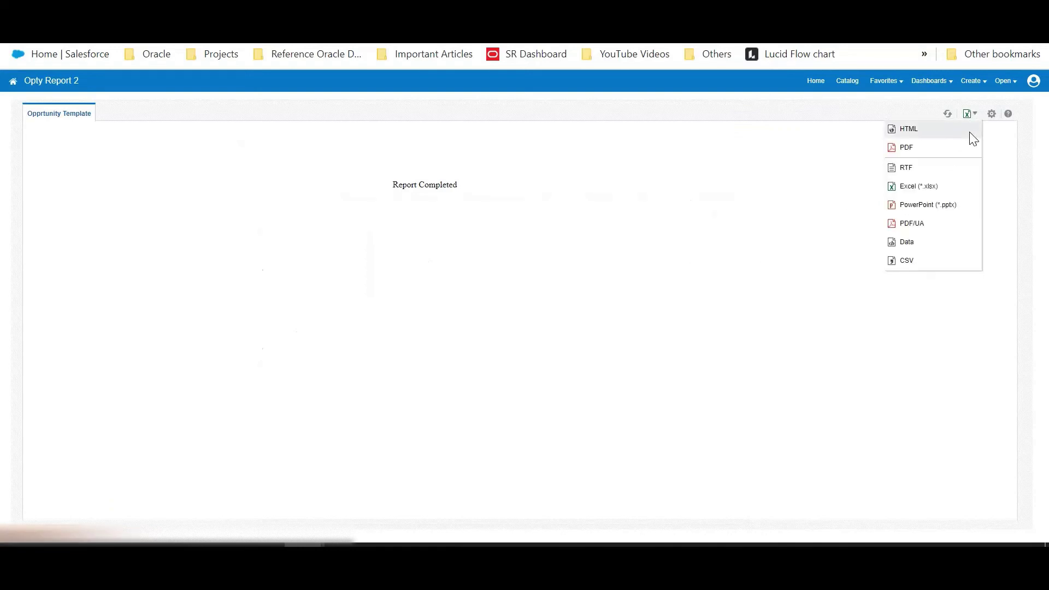
click(918, 134)
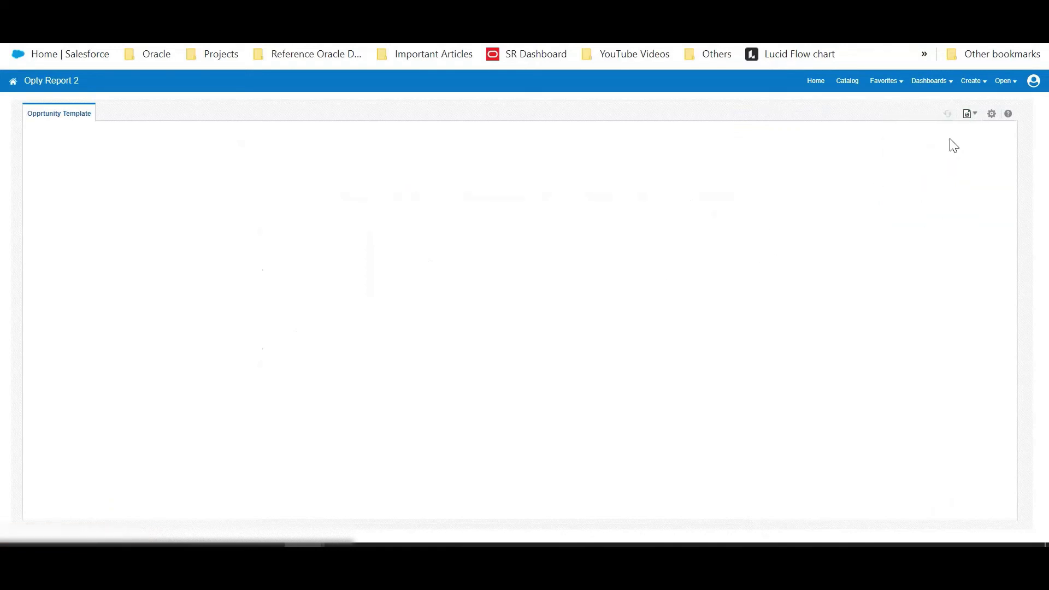
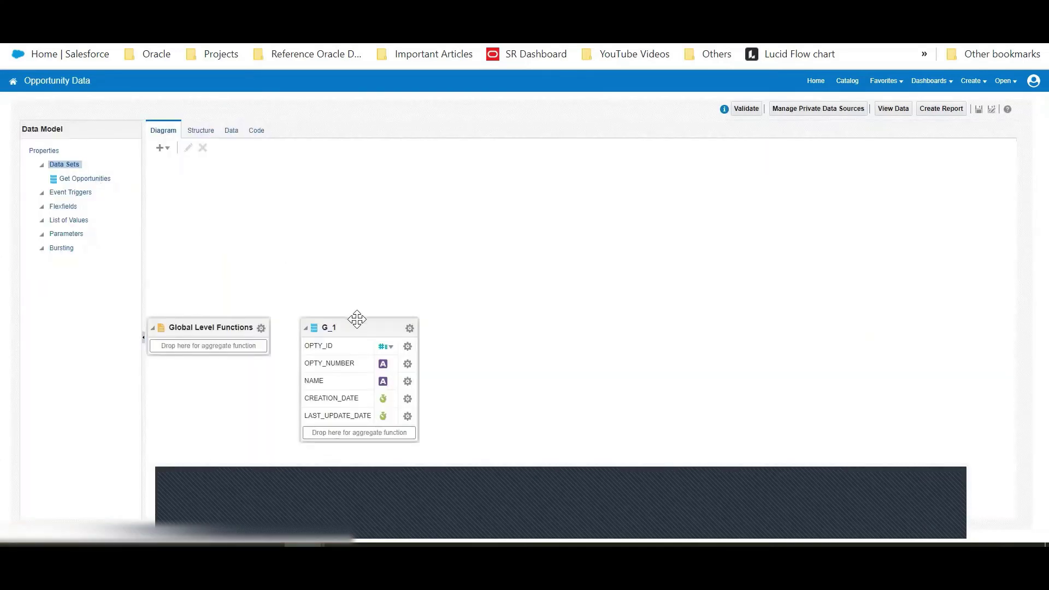
Move the G_1 group above the Global Level Functions box in the Opportunity Data model diagram.
drag(363, 317, 363, 160)
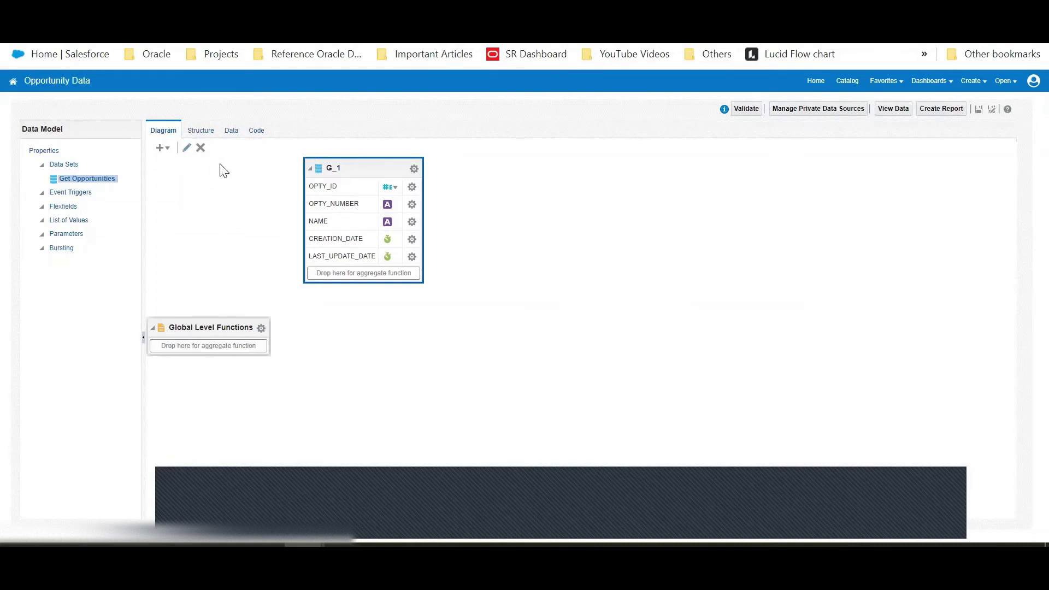
Insert the start of a bind condition, Opty_number=:, before the ROWNUM limit in the Get Opportunities SQL query.
click(186, 148)
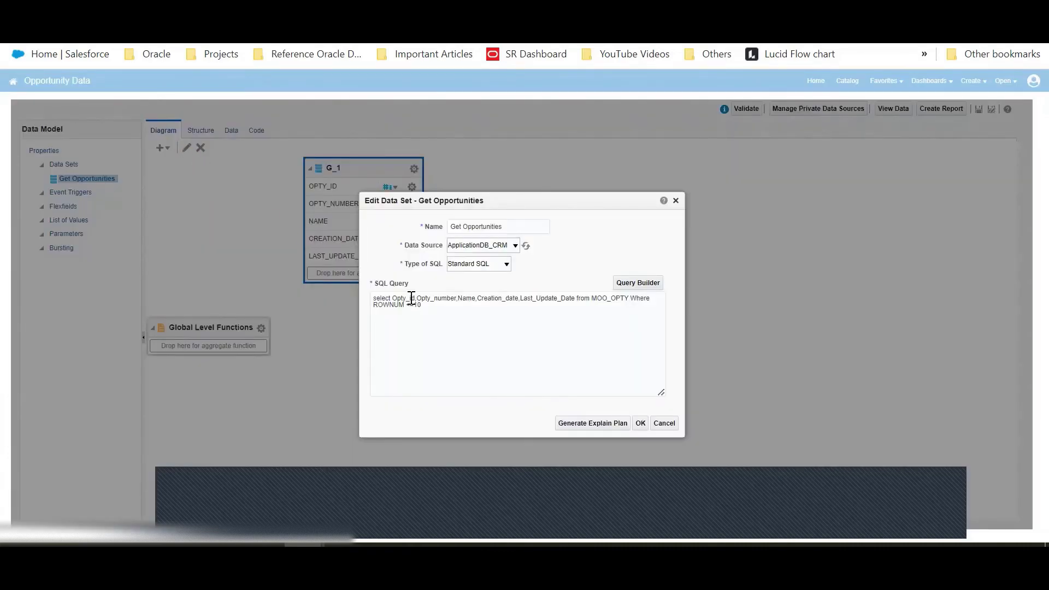
click(459, 306)
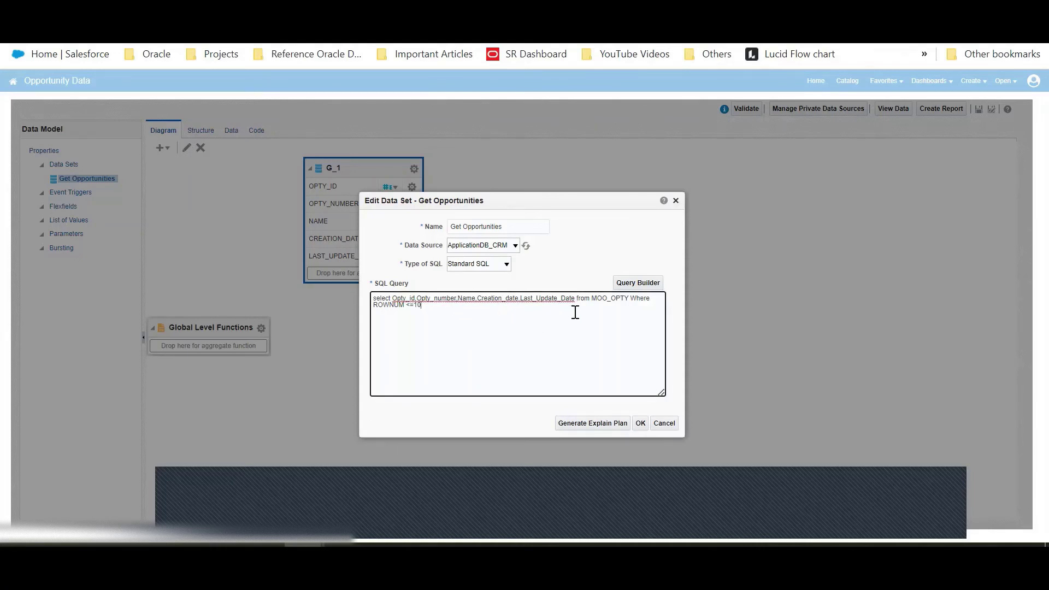
double_click(441, 295)
key(ctrl+c)
click(621, 311)
key(ctrl+v)
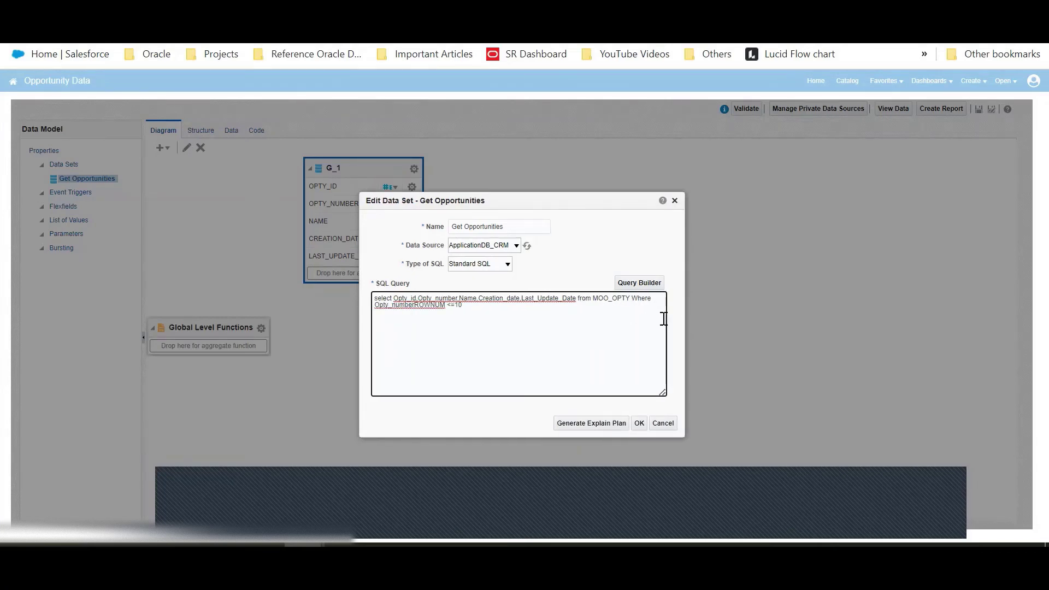
key(BackSpace)
text(= :)
key(ctrl+plus)
key(ctrl+plus)
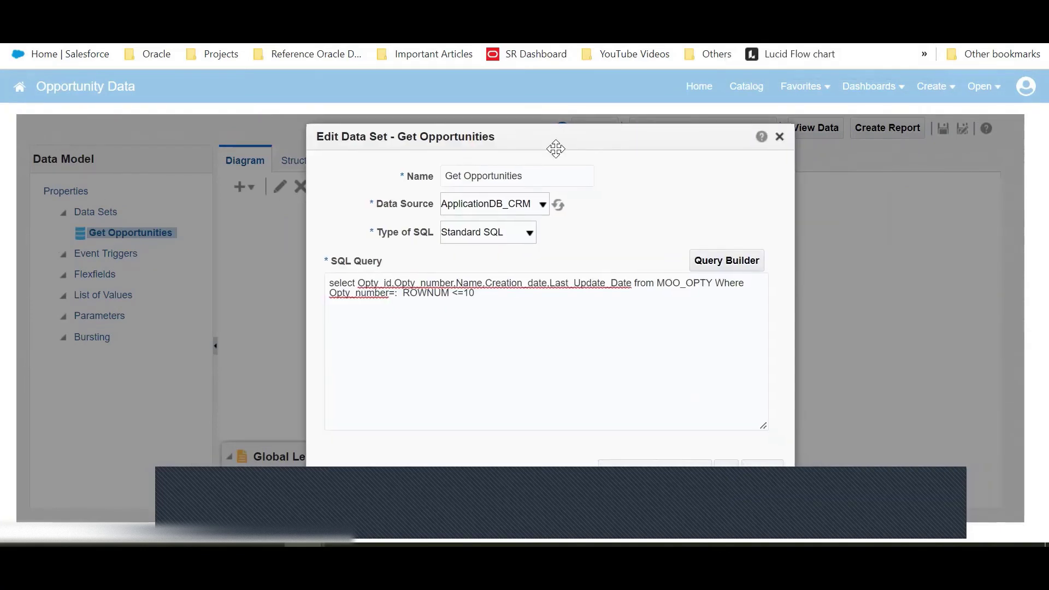
Name the bind variable in the query's Opty_number condition Input_Opty_Number.
click(398, 294)
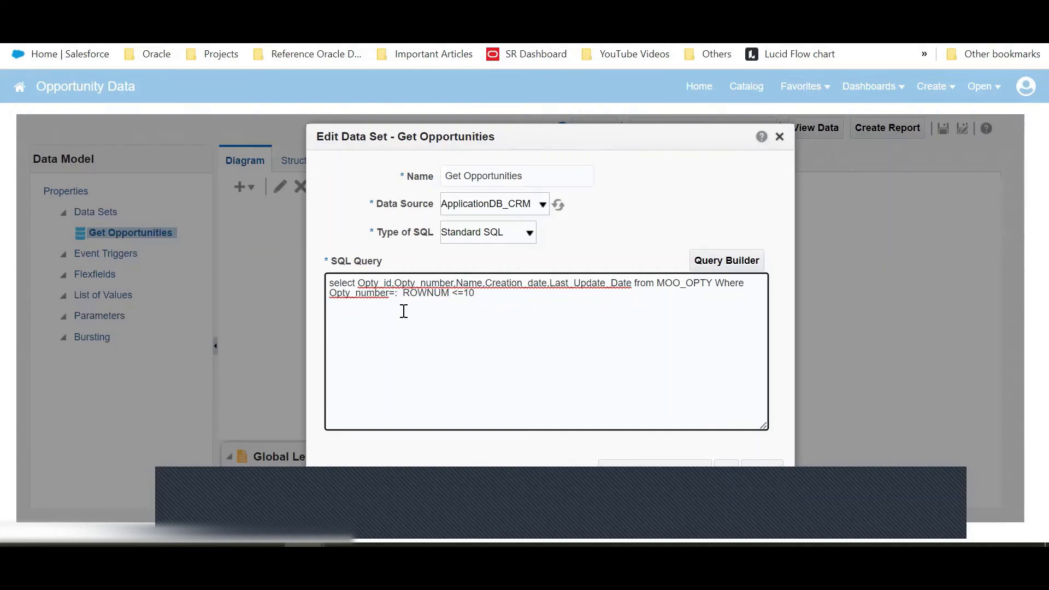
text(Input_Op)
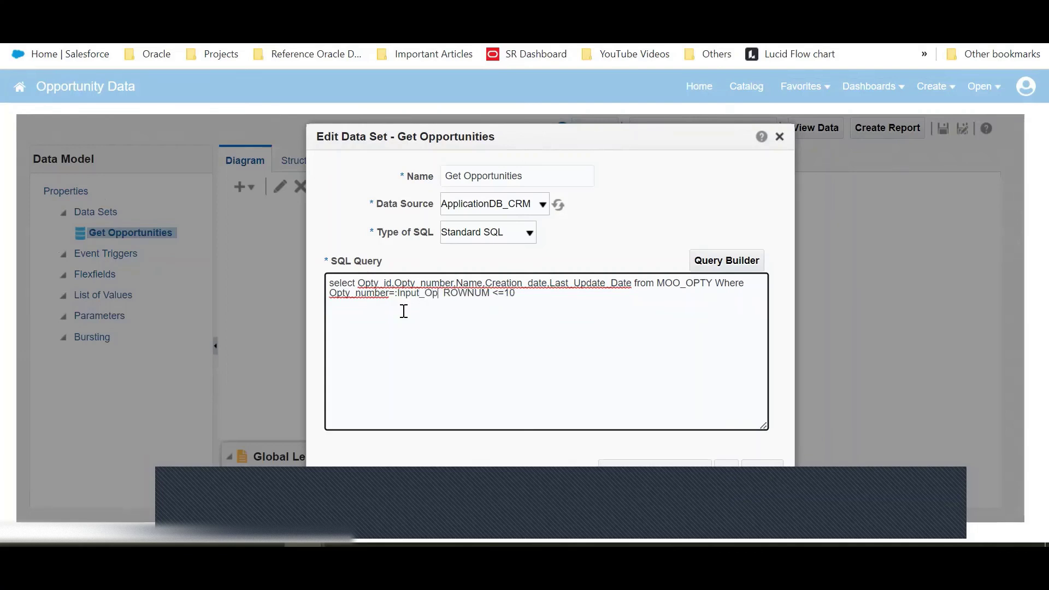
text(ty_NUMB)
key(BackSpace)
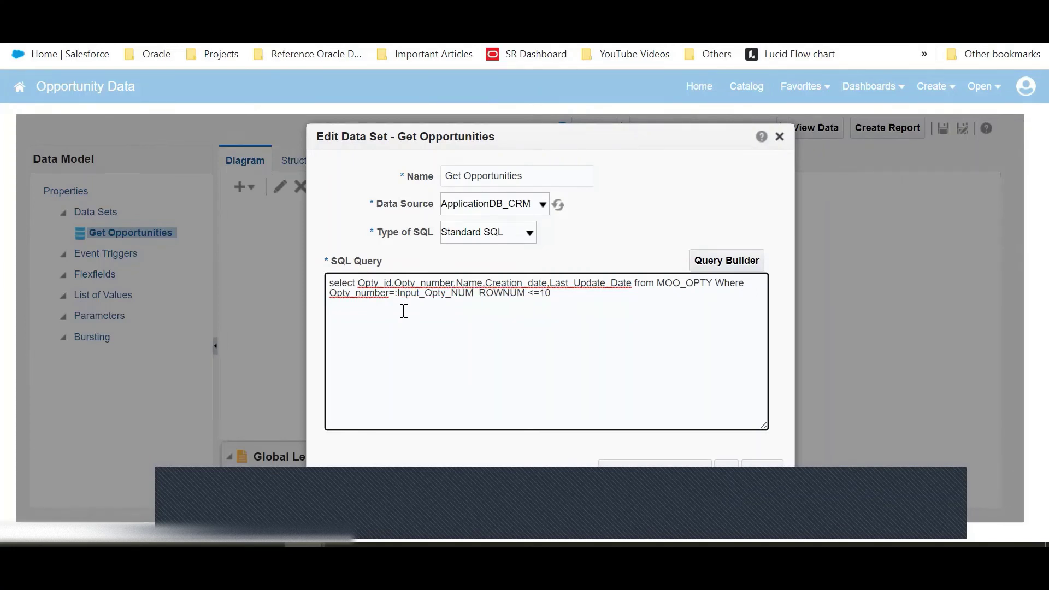
key(BackSpace)
key(BackSpace)
text(umber)
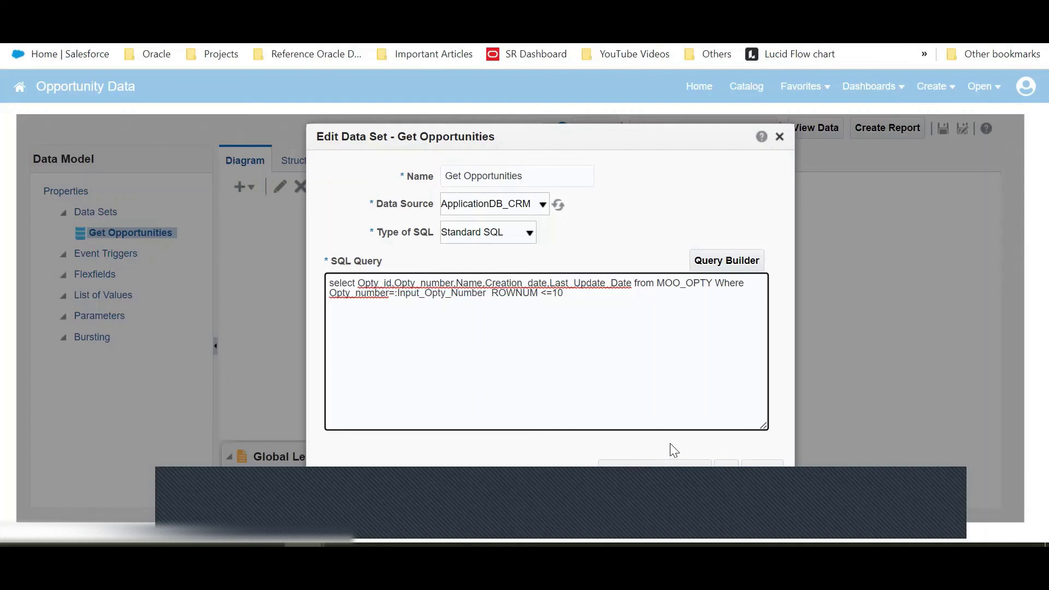
Try to apply the query with both the Opty_number condition and the ROWNUM limit, rechecking the bind variable text between attempts.
click(726, 464)
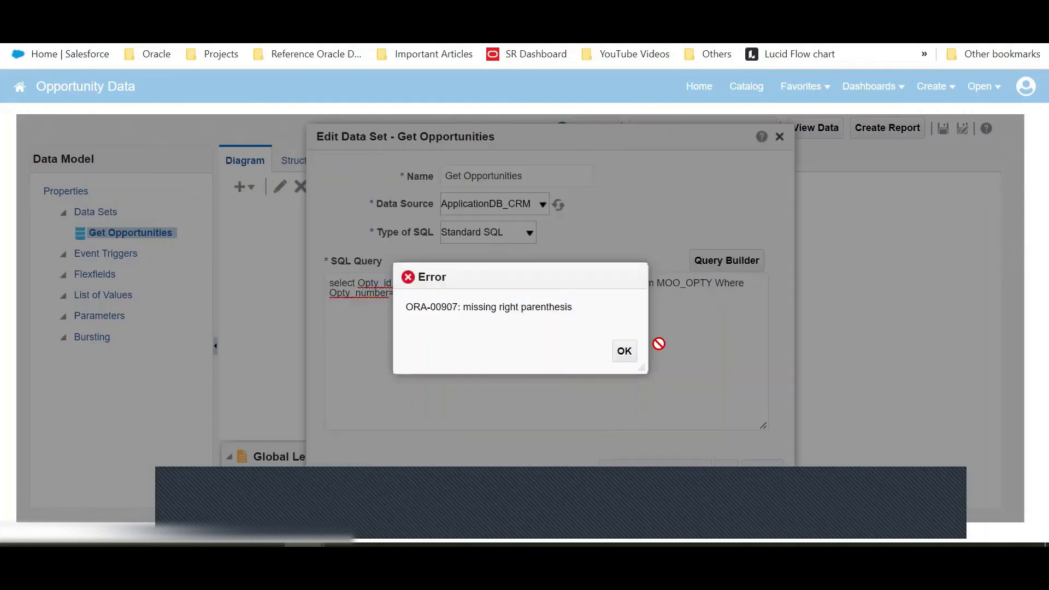
key(ctrl+minus)
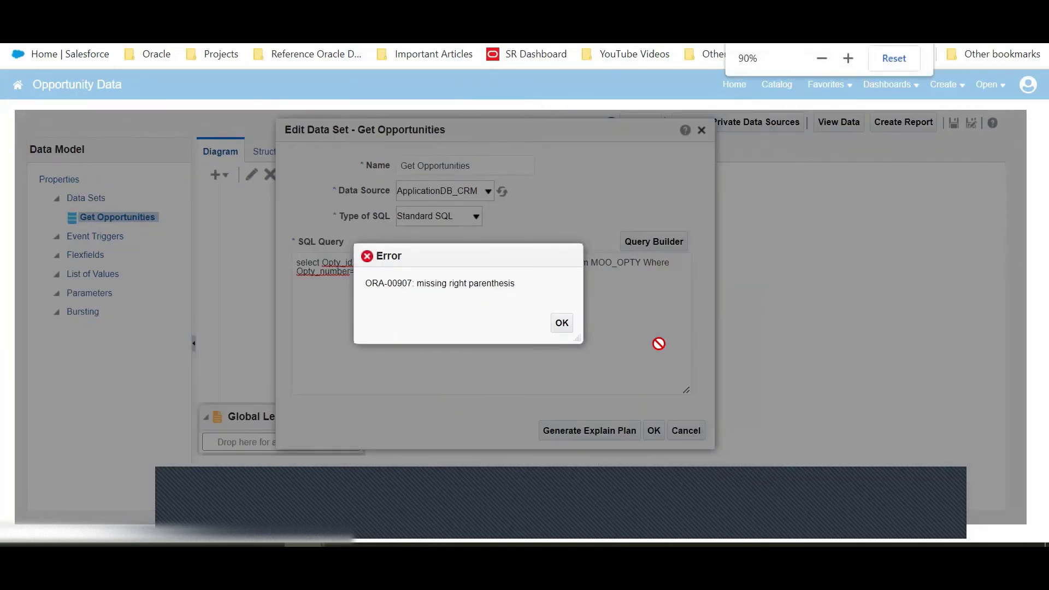
click(555, 324)
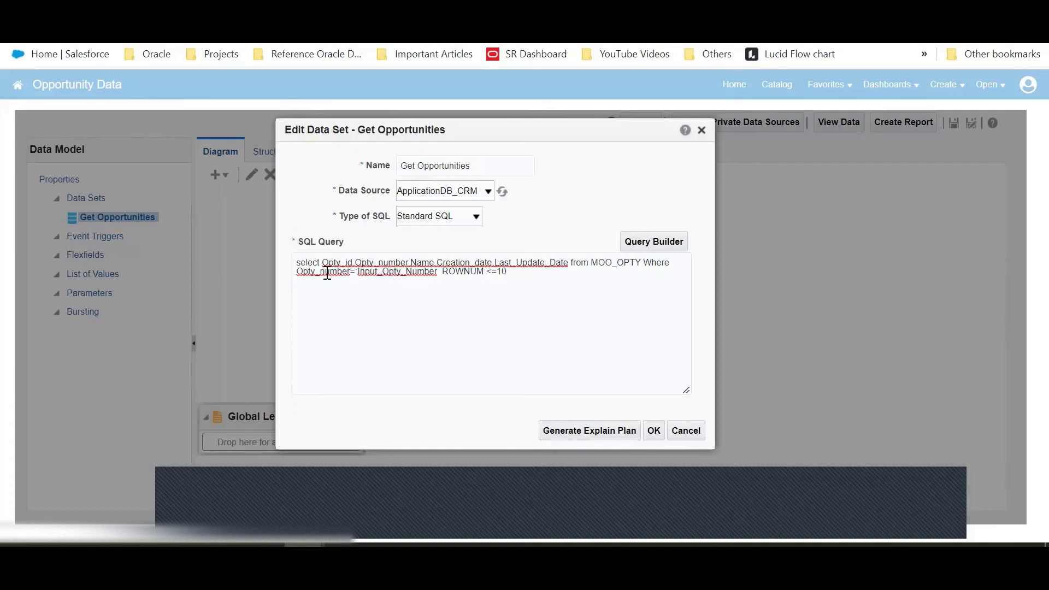
double_click(344, 274)
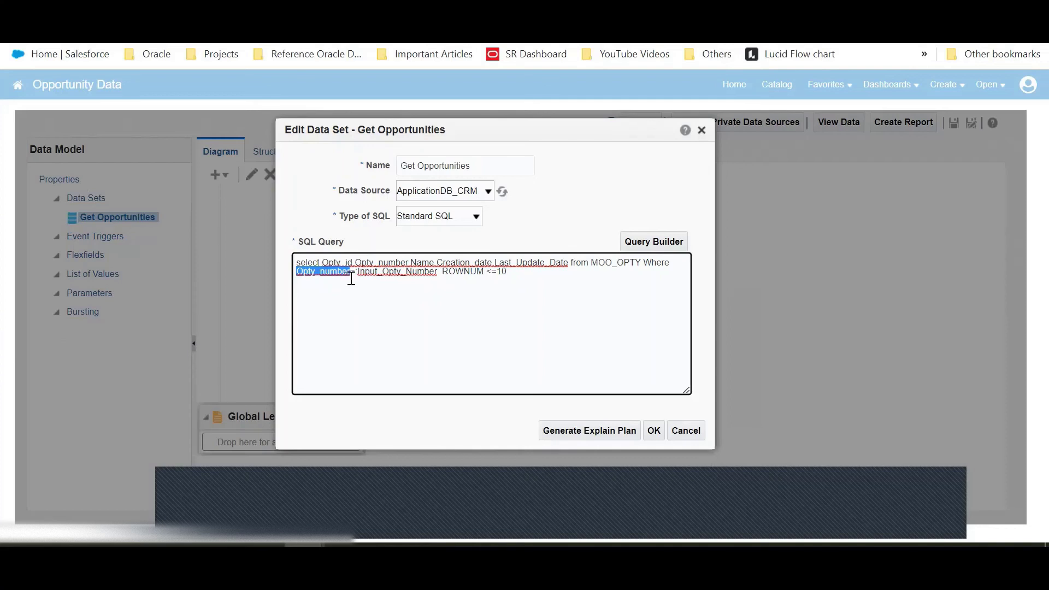
click(351, 273)
double_click(405, 273)
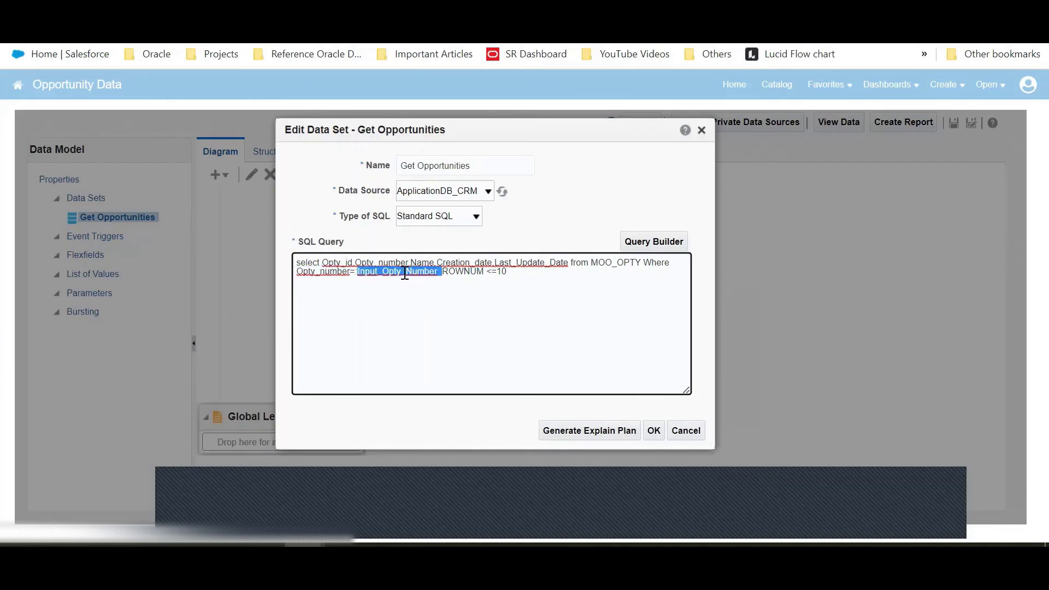
click(442, 274)
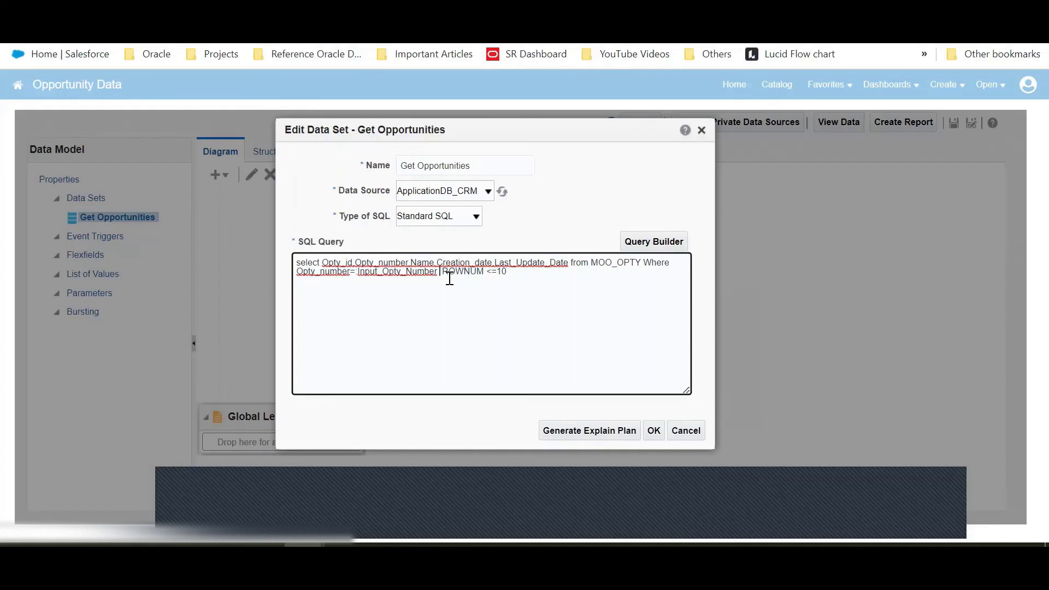
click(653, 430)
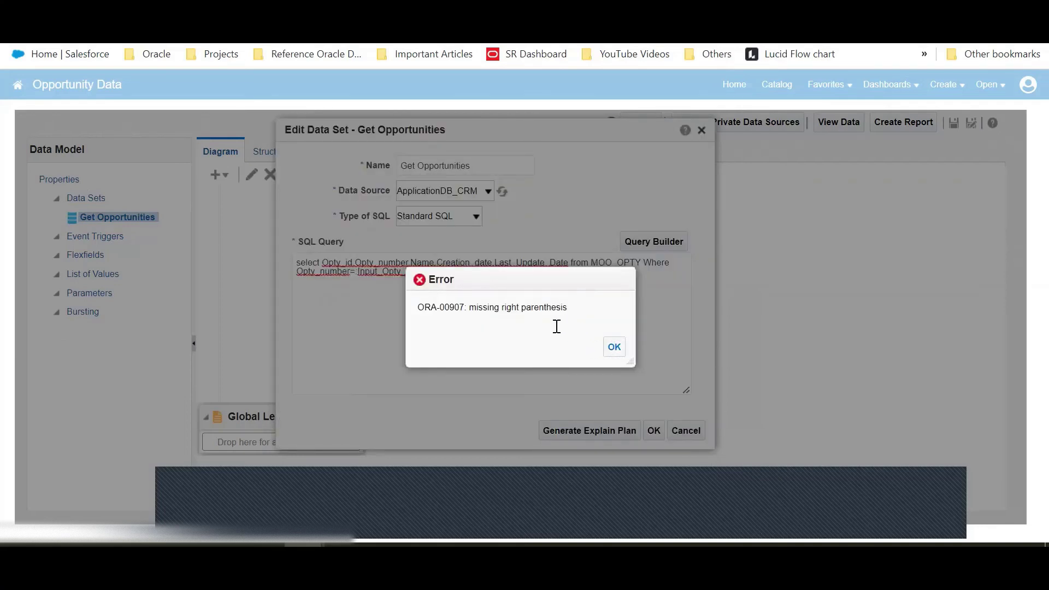
Remove the ROWNUM <=10 limit from the query and create a parameter from the Input_Opty_Number bind variable.
click(444, 276)
drag(442, 272, 477, 272)
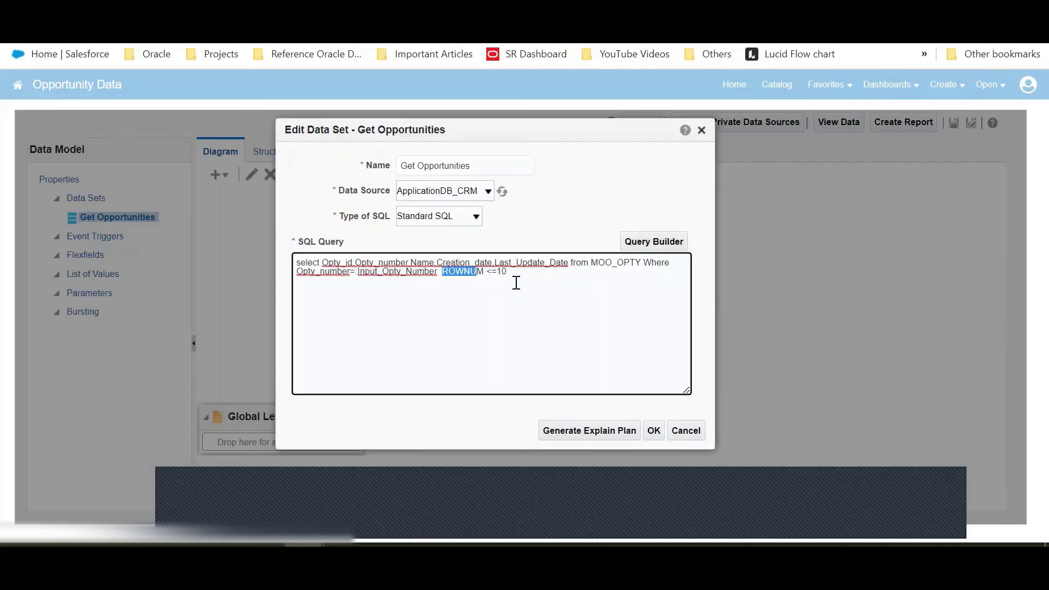
key(BackSpace)
click(654, 431)
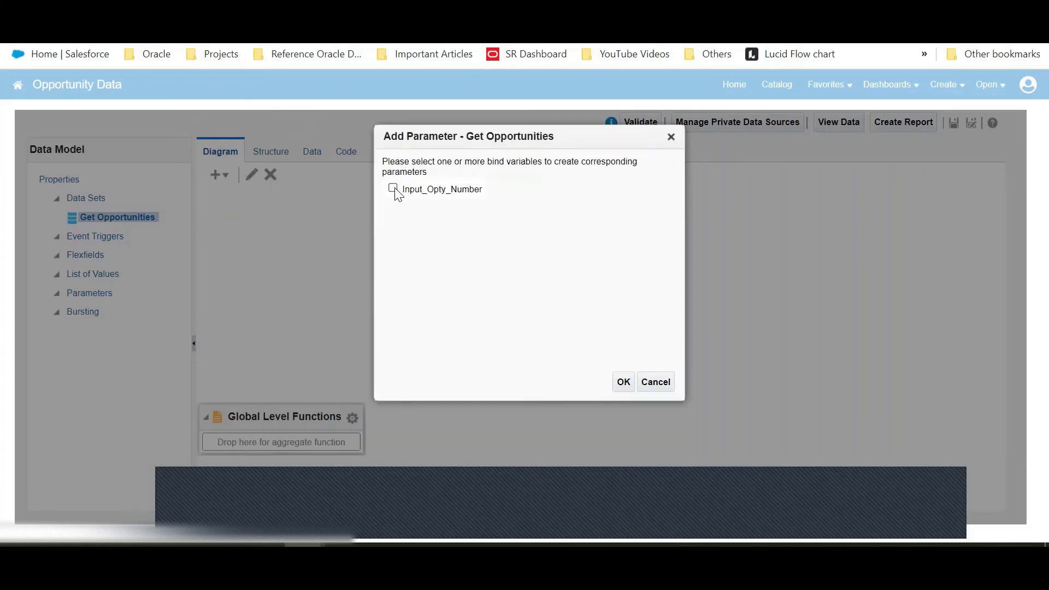
click(393, 188)
click(624, 384)
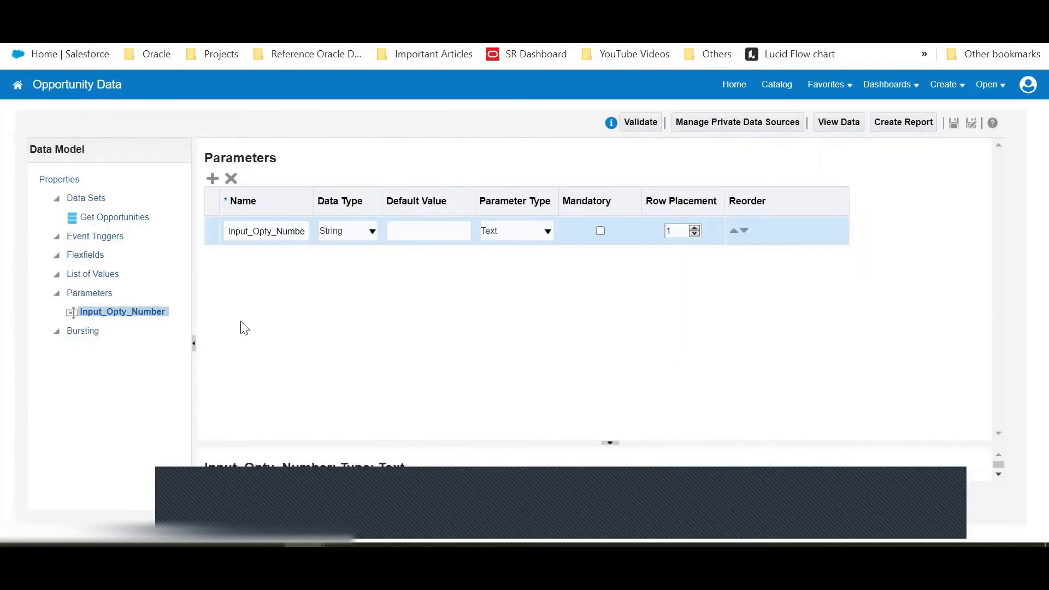
click(360, 239)
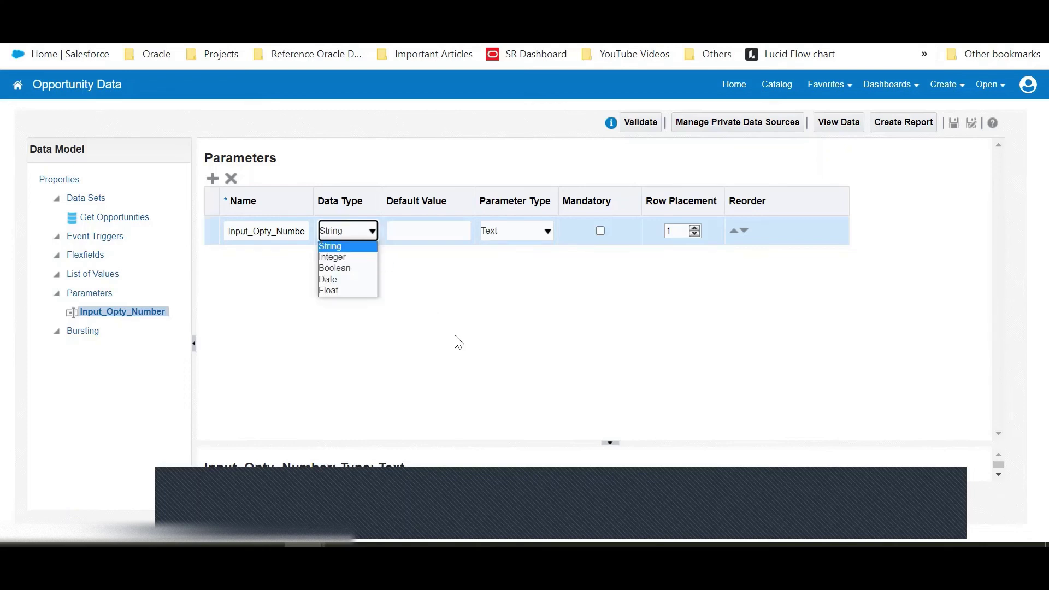
click(447, 234)
click(487, 303)
click(523, 231)
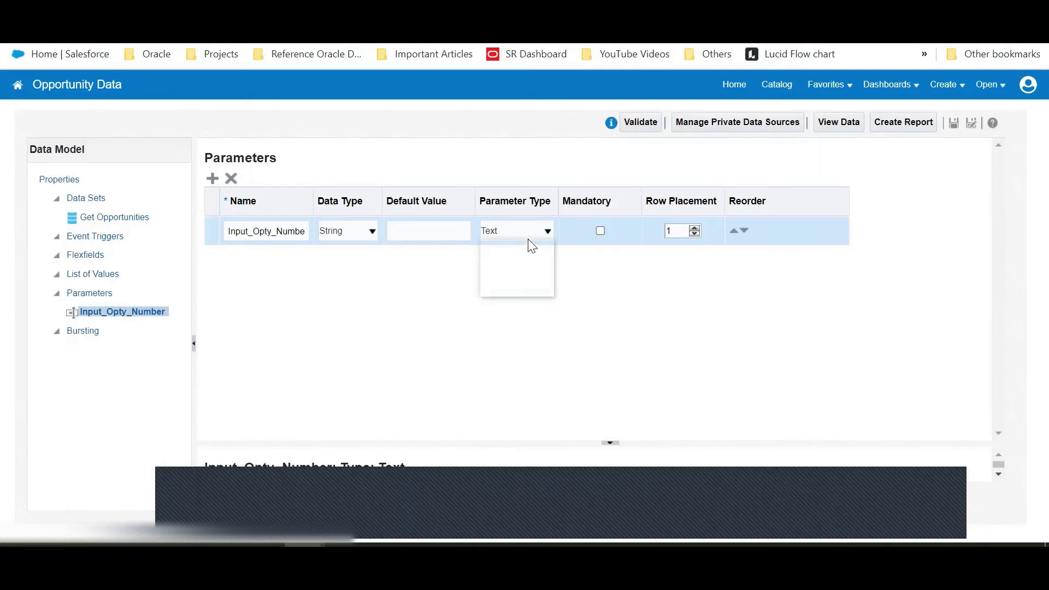
click(618, 291)
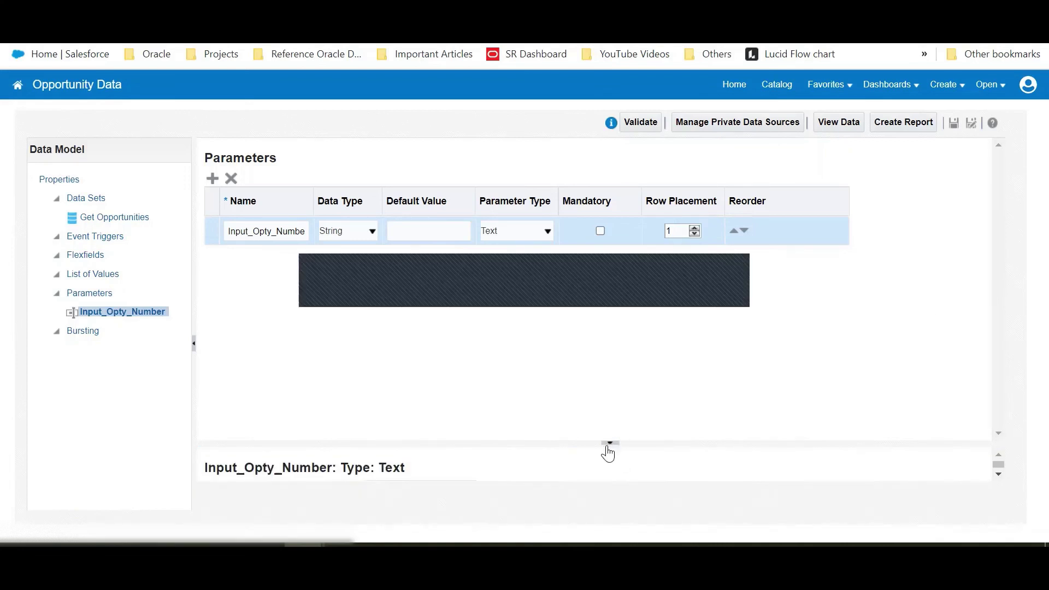
Enlarge the Input_Opty_Number parameter's details area and set its display label to Opportunity Number.
drag(608, 454, 617, 322)
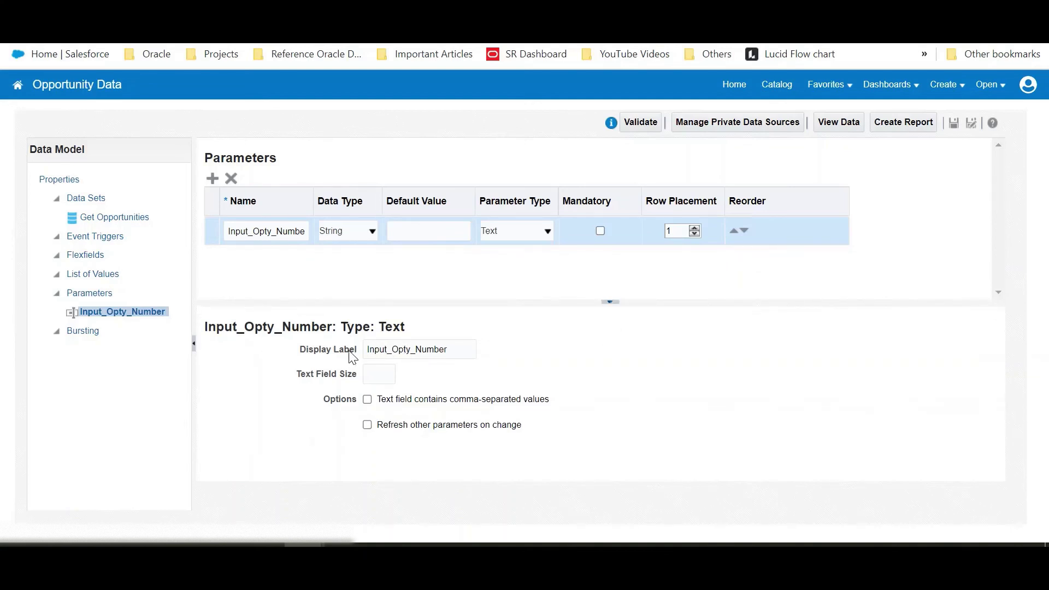
click(404, 348)
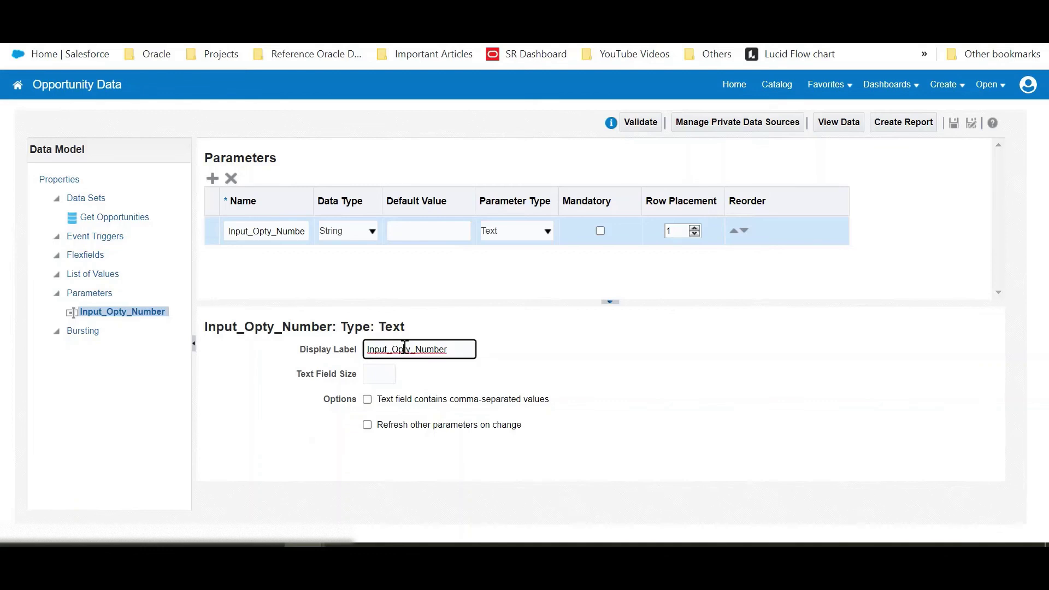
key(ctrl+a)
click(401, 322)
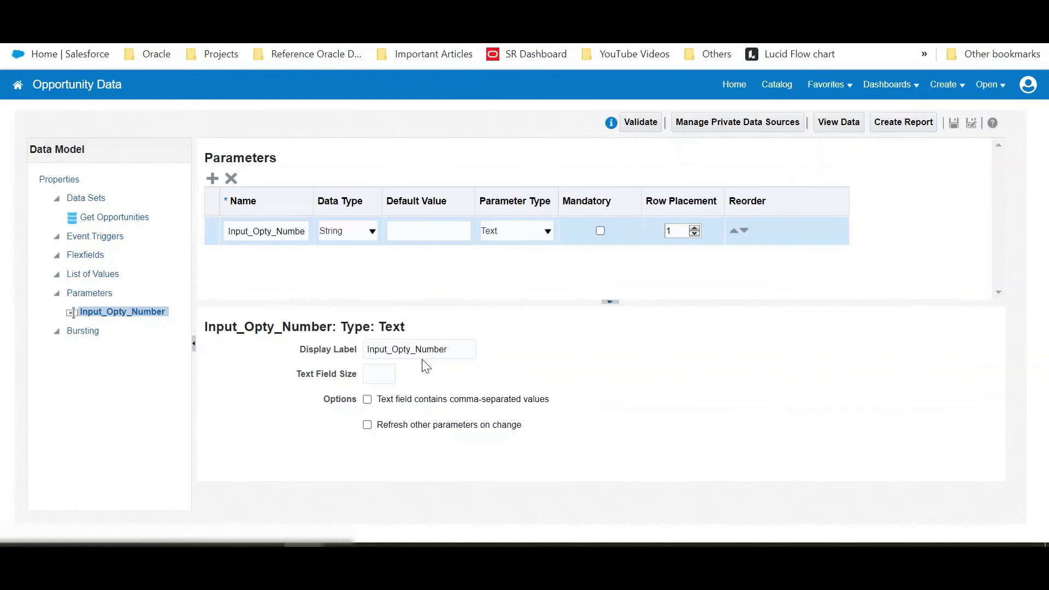
click(384, 348)
double_click(384, 347)
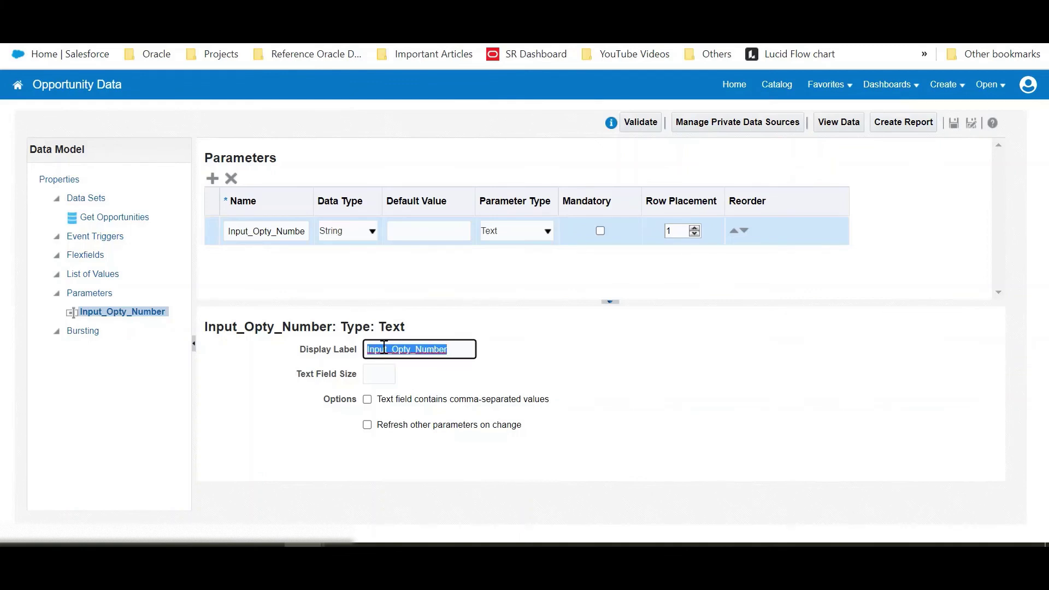
key(BackSpace)
click(612, 374)
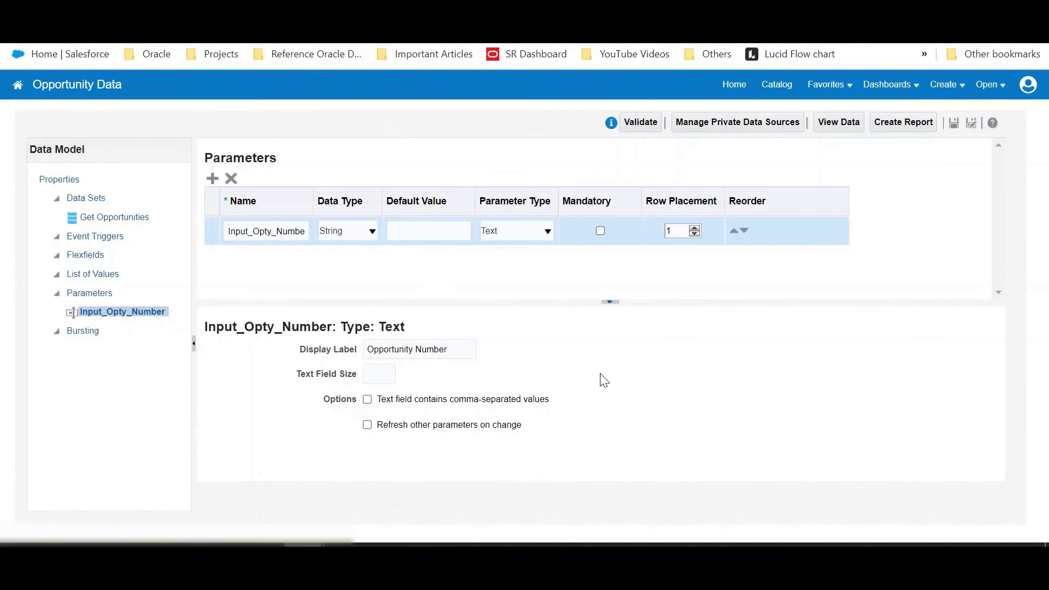
Enable refreshing other parameters on change for Input_Opty_Number and save the data model.
click(367, 425)
click(955, 124)
View the Get Opportunities data with the Opportunity Number parameter left blank.
click(112, 218)
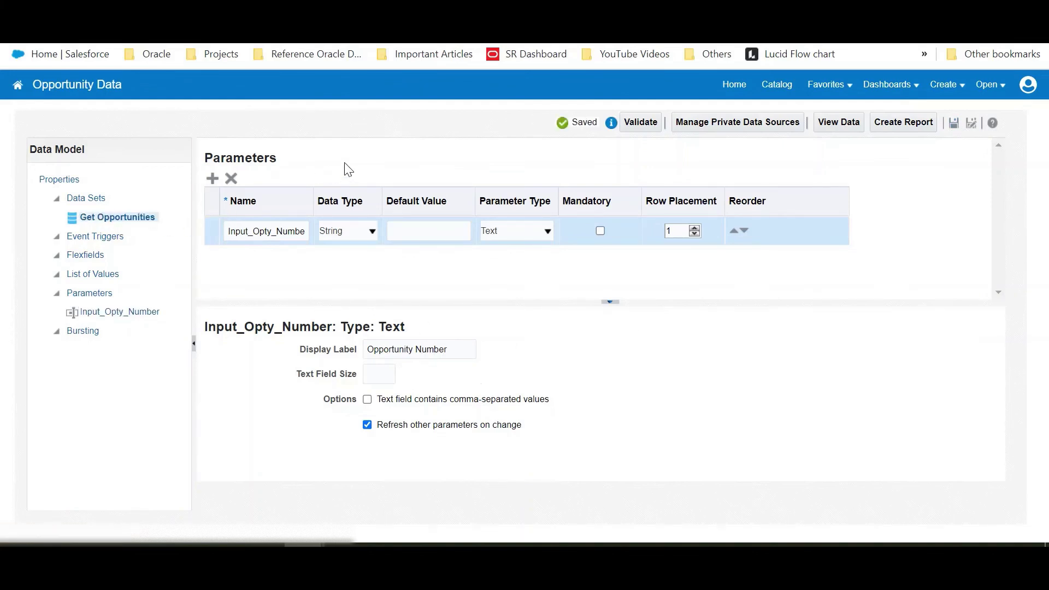
click(313, 153)
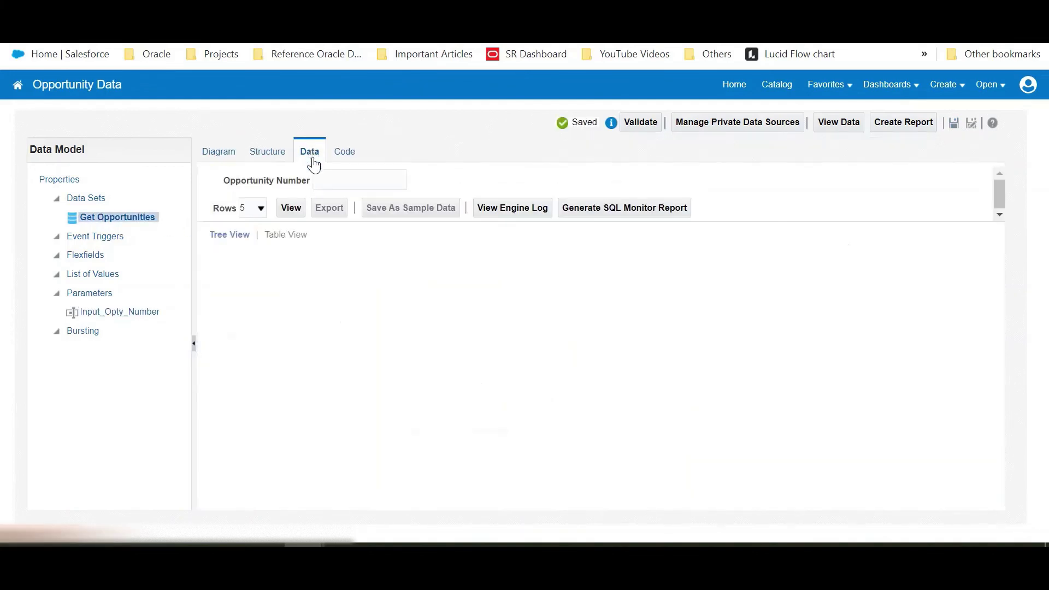
click(298, 204)
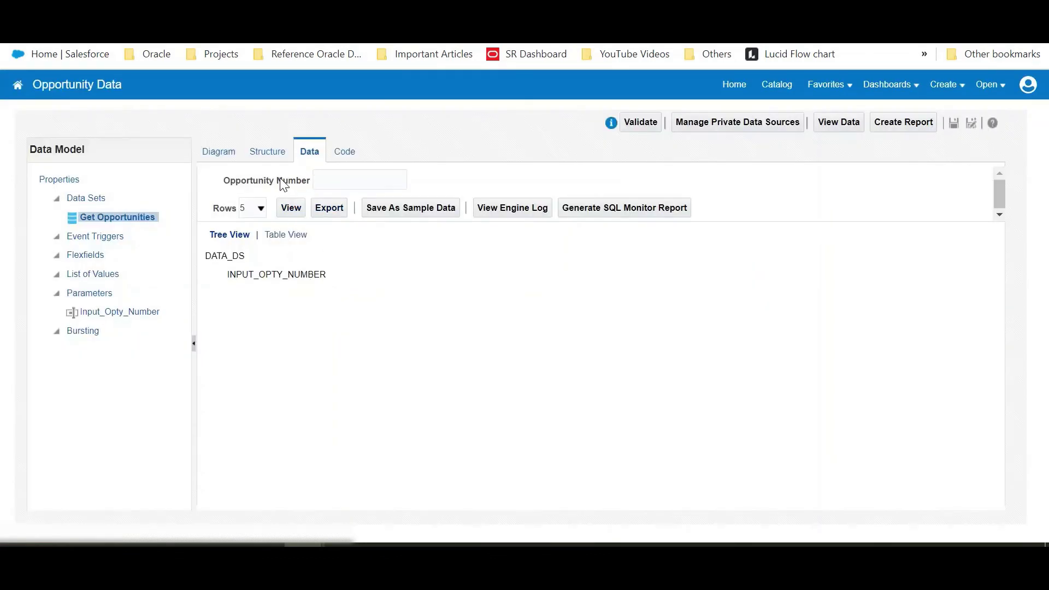
View the data set's output for opportunity number 900099 and inspect the returned tree elements.
click(283, 183)
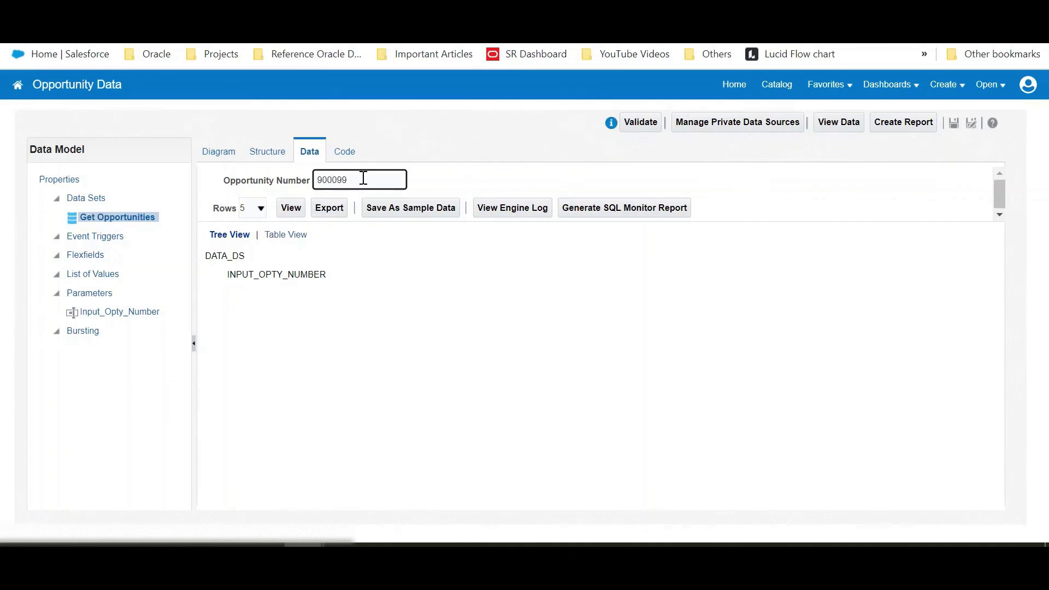
click(291, 208)
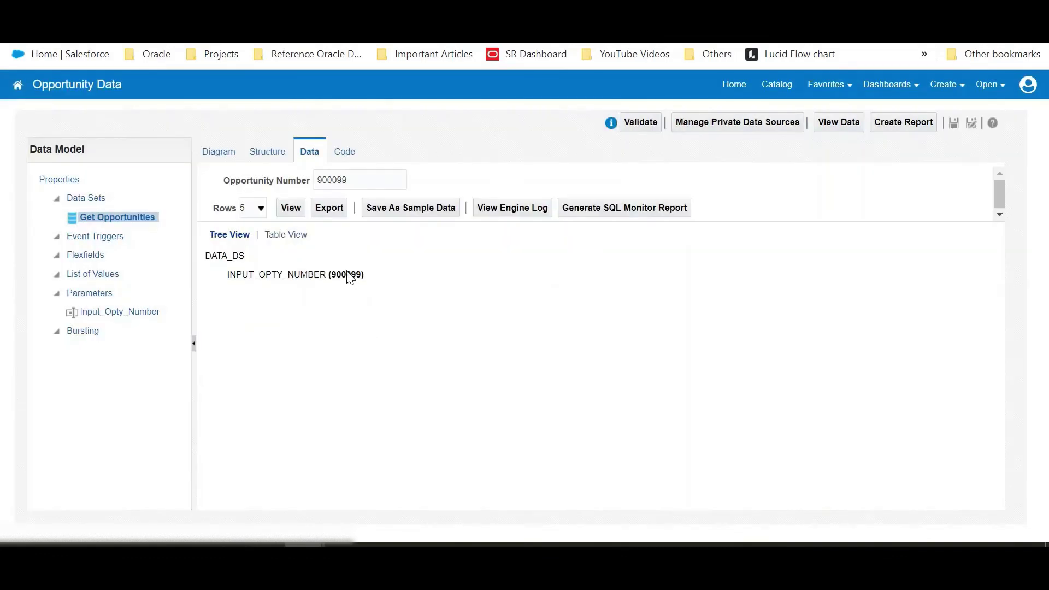
click(346, 277)
double_click(344, 275)
double_click(231, 255)
click(412, 312)
Comment out the Where condition on its own line in the Get Opportunities query and apply the change.
click(234, 154)
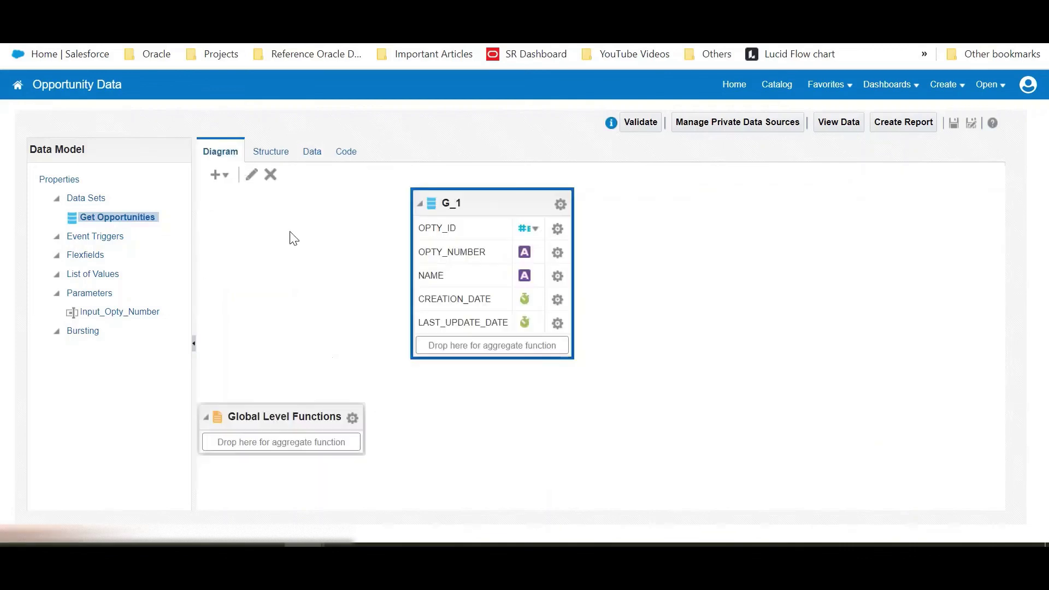
click(253, 176)
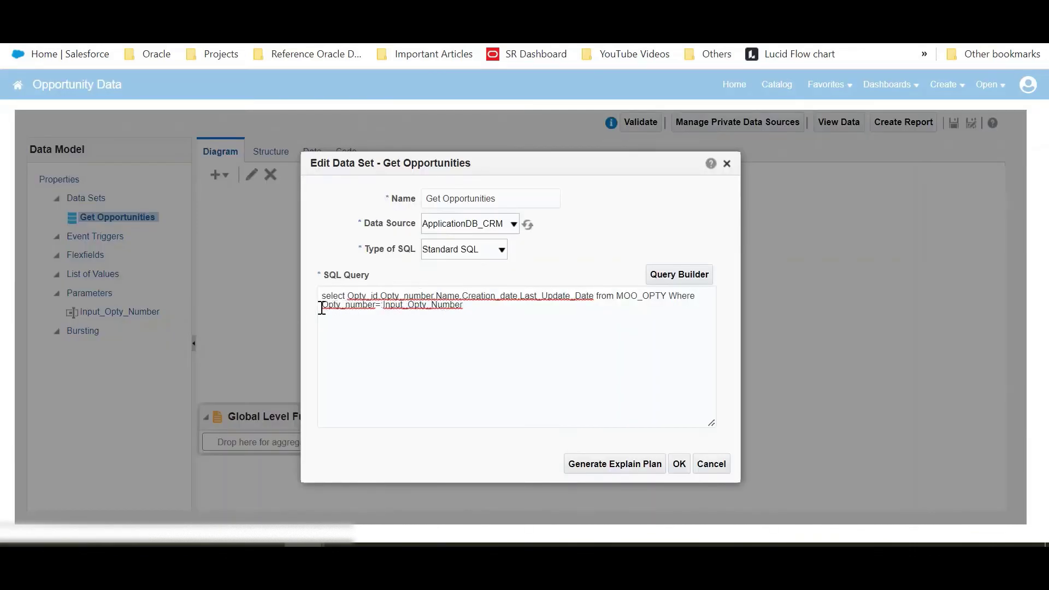
click(670, 298)
key(Return)
text(--)
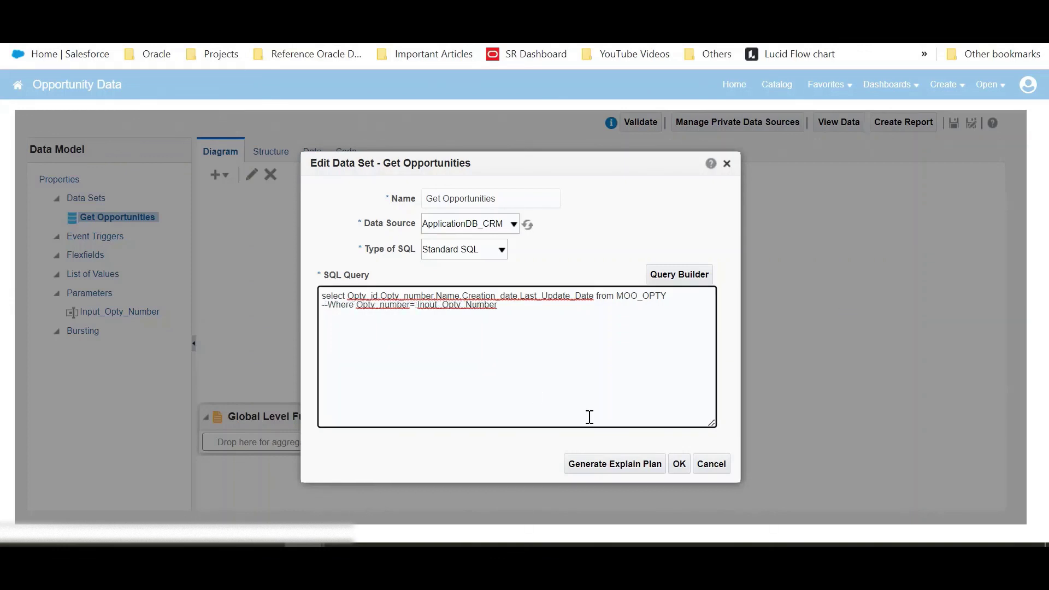
click(679, 464)
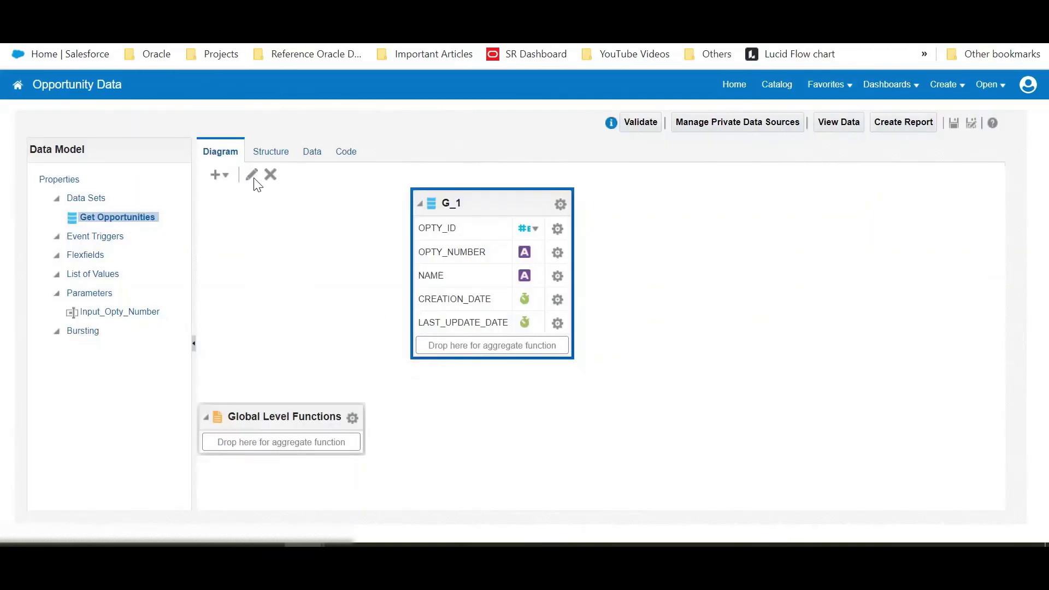
View the Get Opportunities data without the filter and select the first record's OPTY_NUMBER value.
click(310, 155)
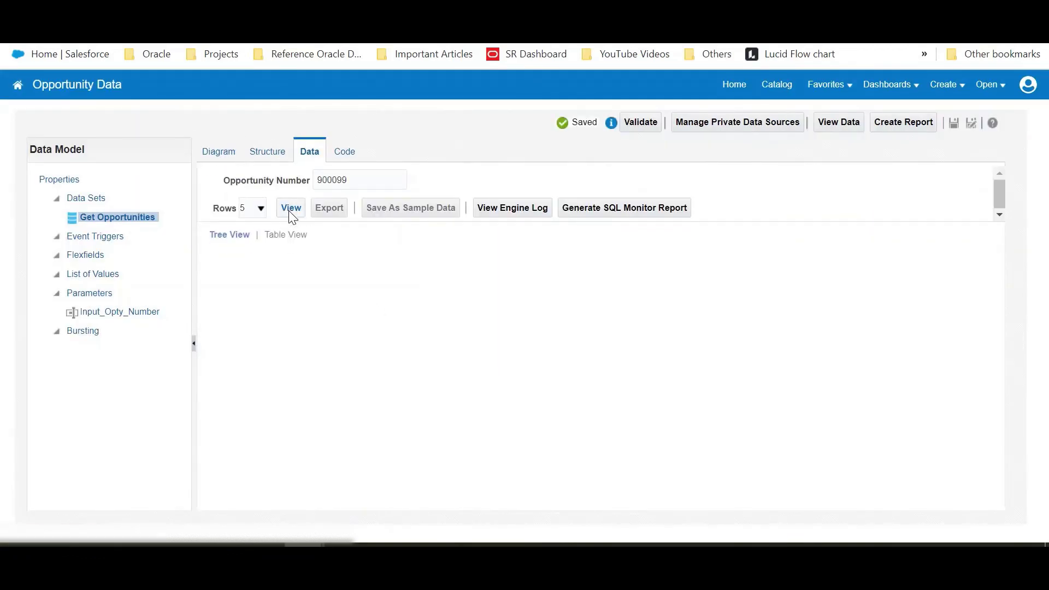
click(290, 212)
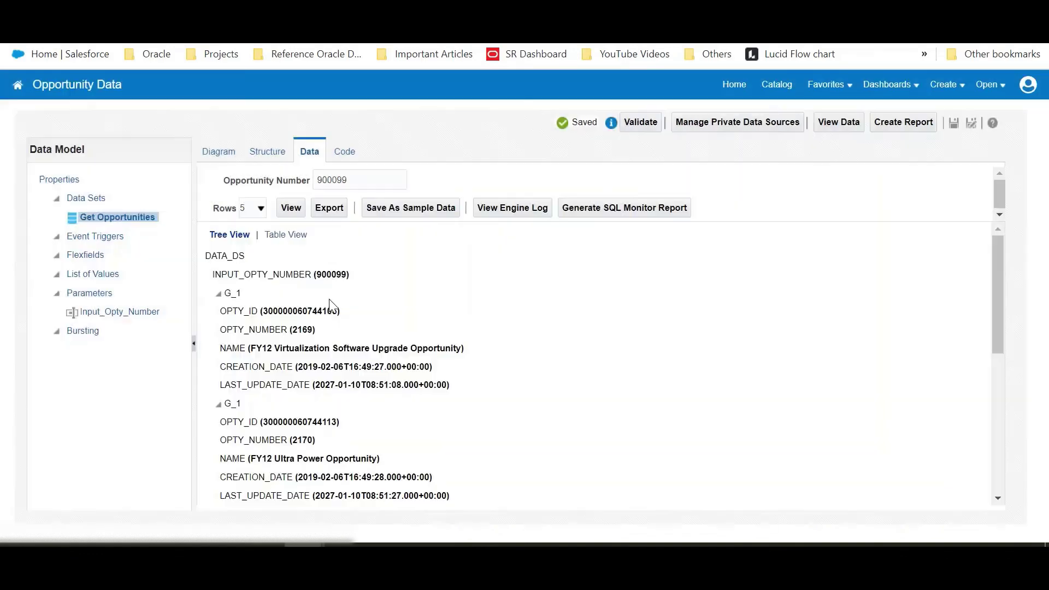
double_click(335, 330)
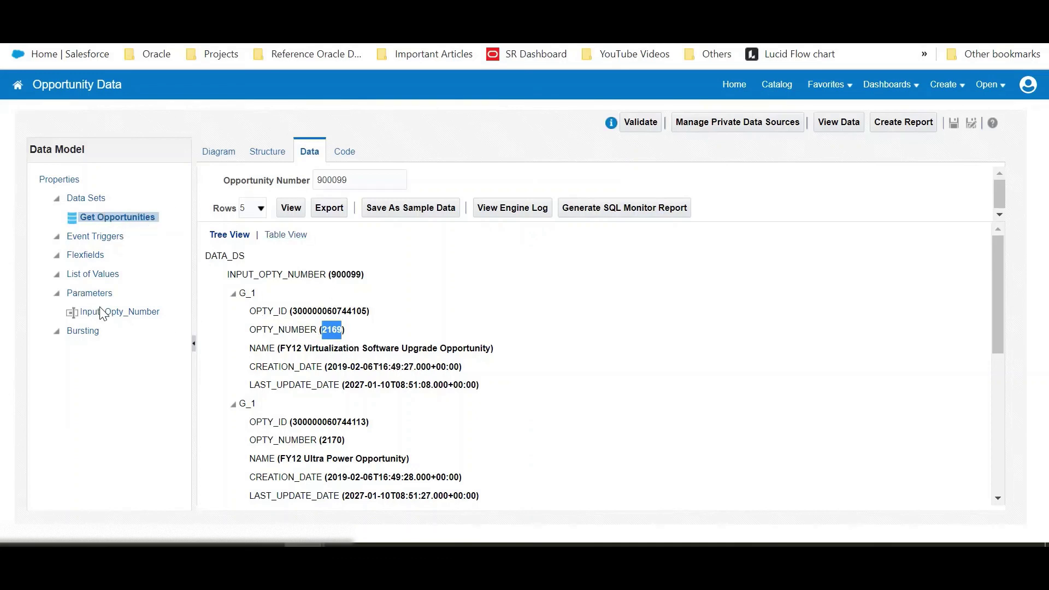
Uncomment the Where Opty_number condition in the Get Opportunities SQL query and apply the change.
click(139, 214)
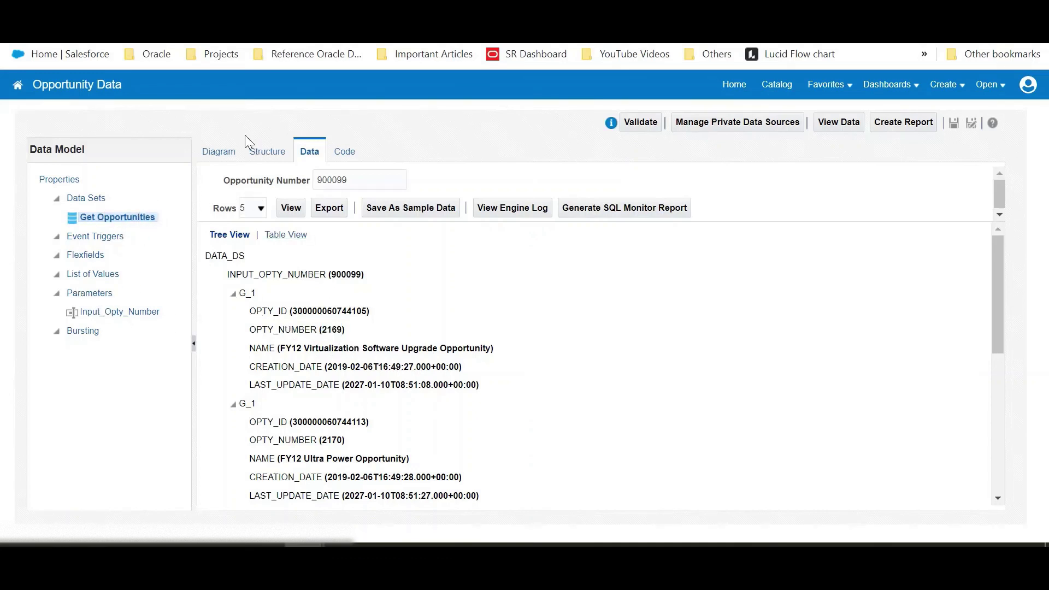
click(251, 175)
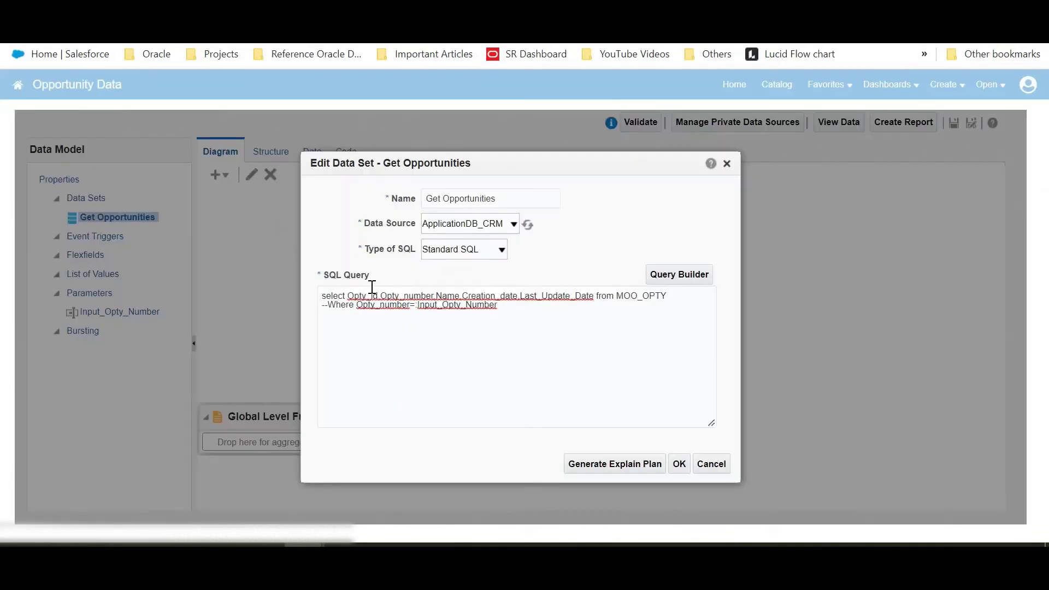
click(331, 309)
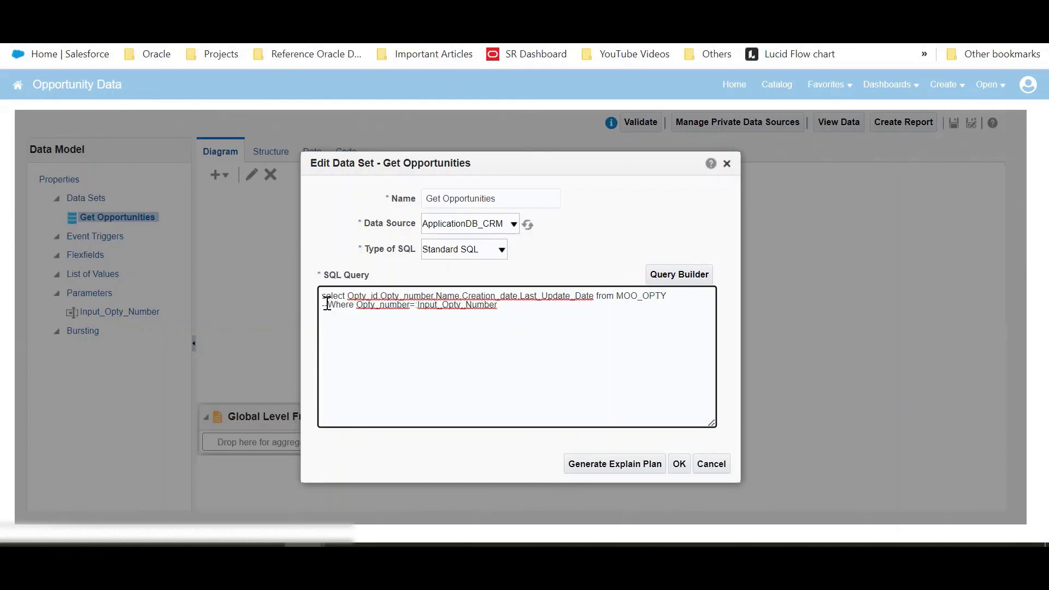
drag(327, 304, 319, 300)
key(BackSpace)
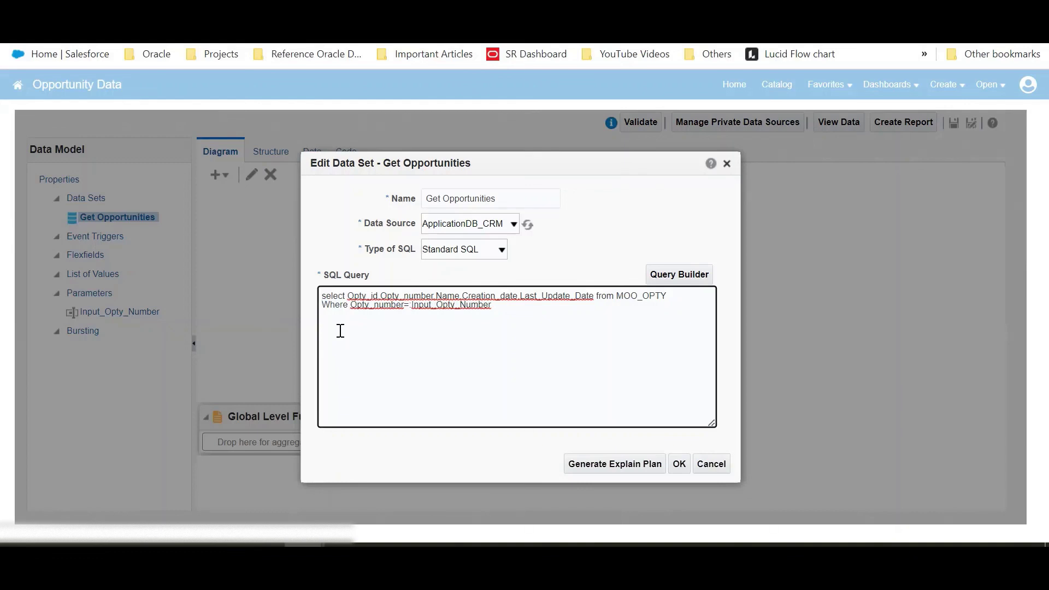
click(672, 458)
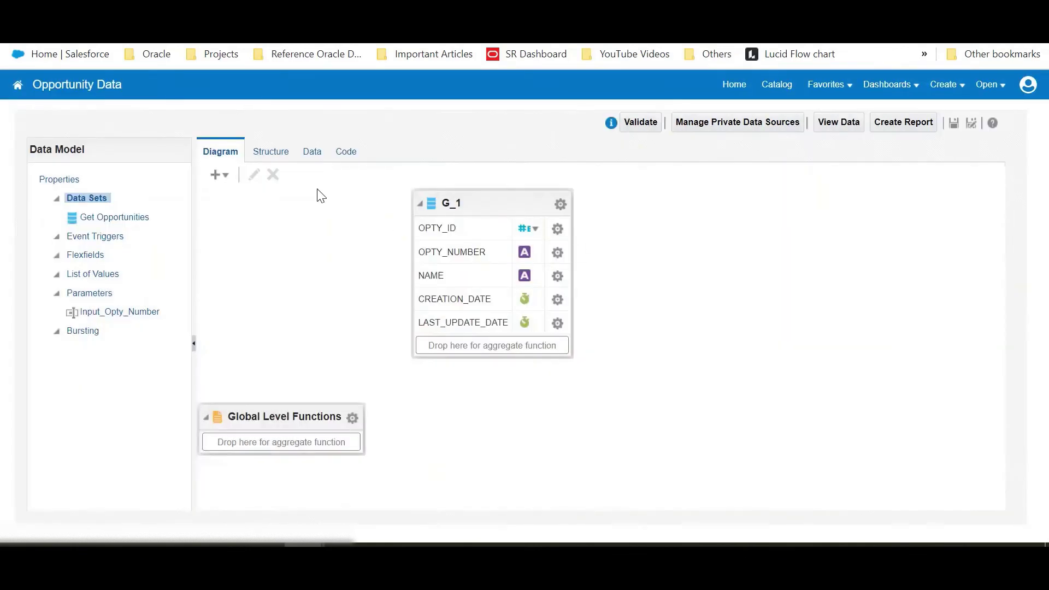
View the data output with Opportunity Number set to 2169, save the data model, and view the output again.
click(309, 153)
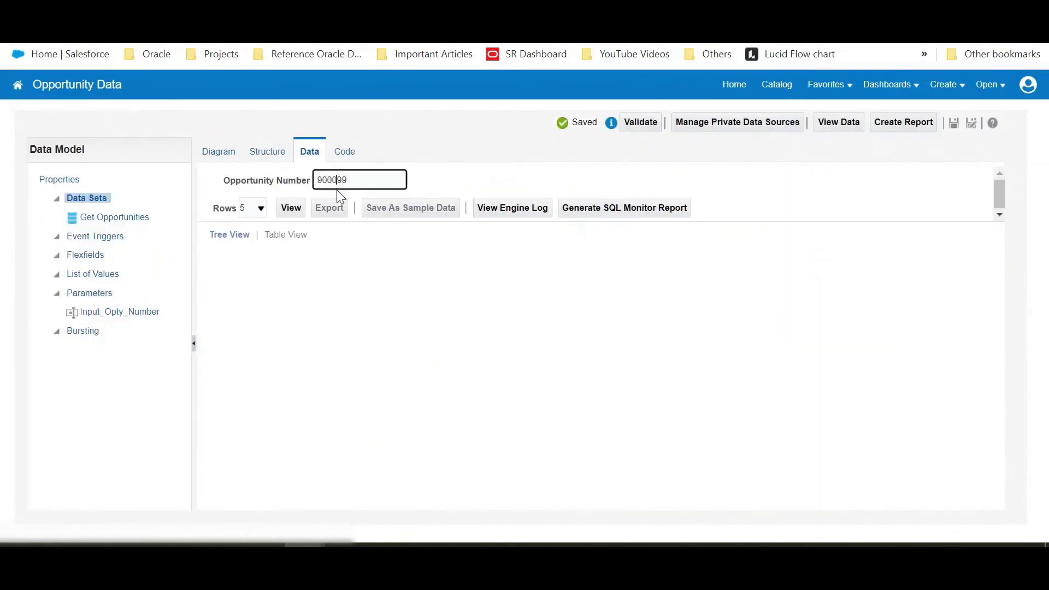
double_click(334, 181)
text(2169)
click(283, 212)
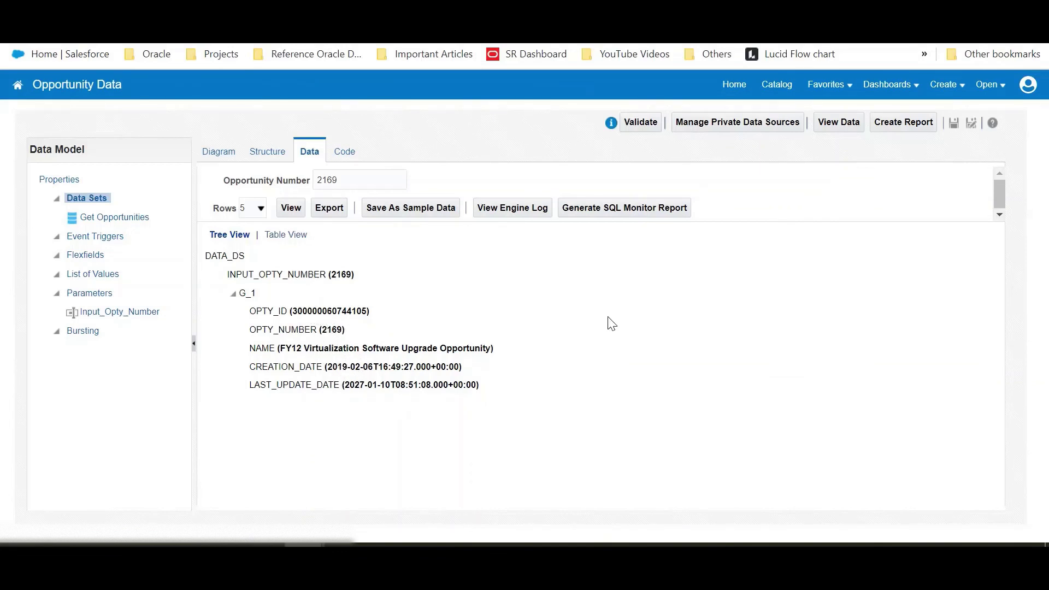
click(955, 124)
click(291, 208)
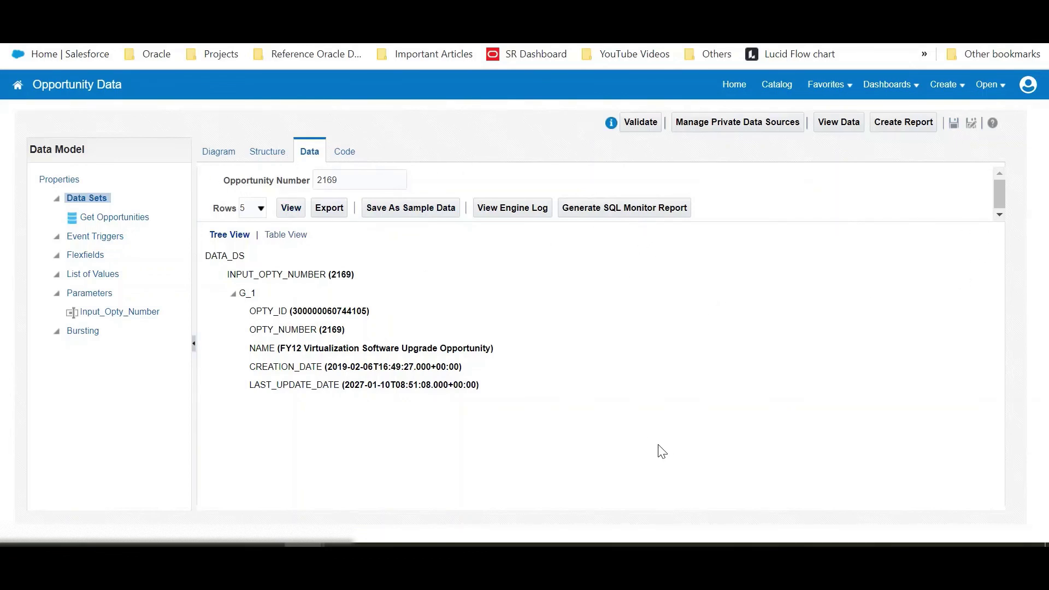